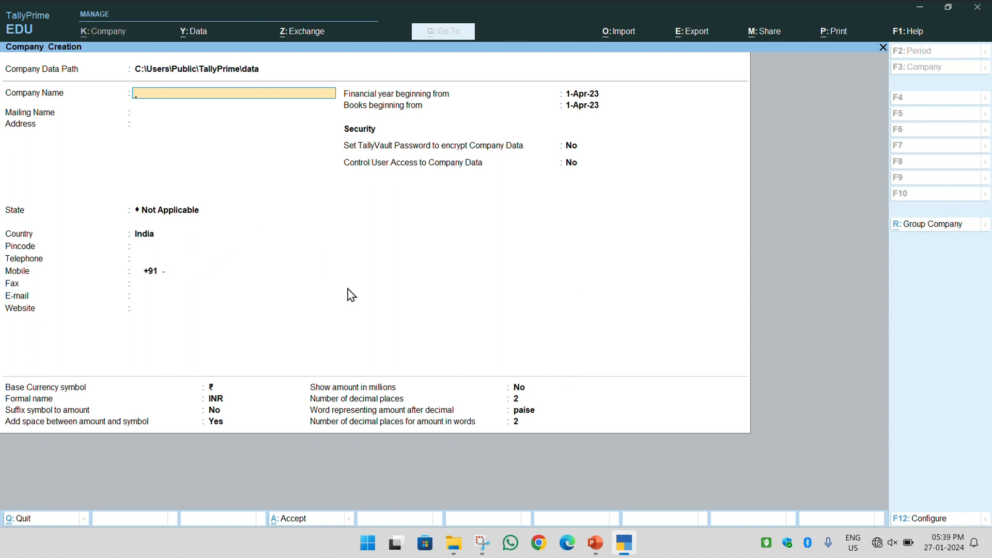
Step: Name the new company Rejection Voucher and set its state to Uttar Pradesh
{"action": "type", "text": "Rejection Voucher"}
{"action": "key", "text": "Return"}
{"action": "key", "text": "Return"}
{"action": "key", "text": "Return"}
{"action": "key", "text": "Return"}
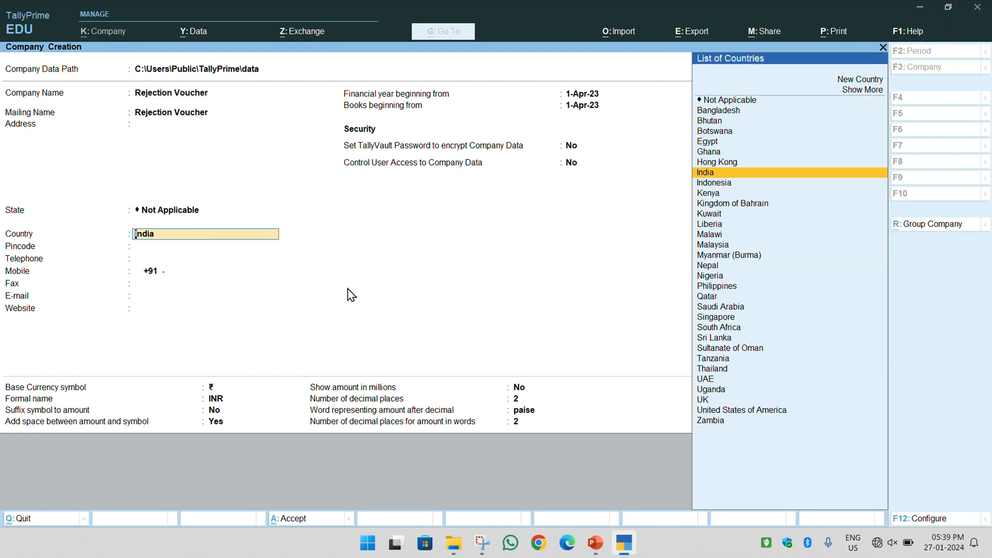
{"action": "key", "text": "BackSpace"}
{"action": "type", "text": "Utt"}
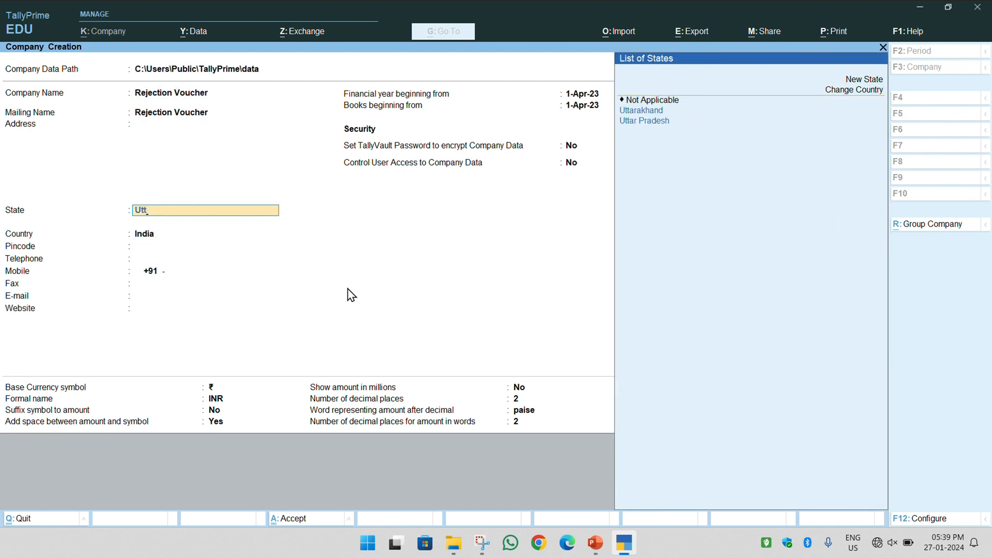
{"action": "key", "text": "Down"}
{"action": "key", "text": "Return"}
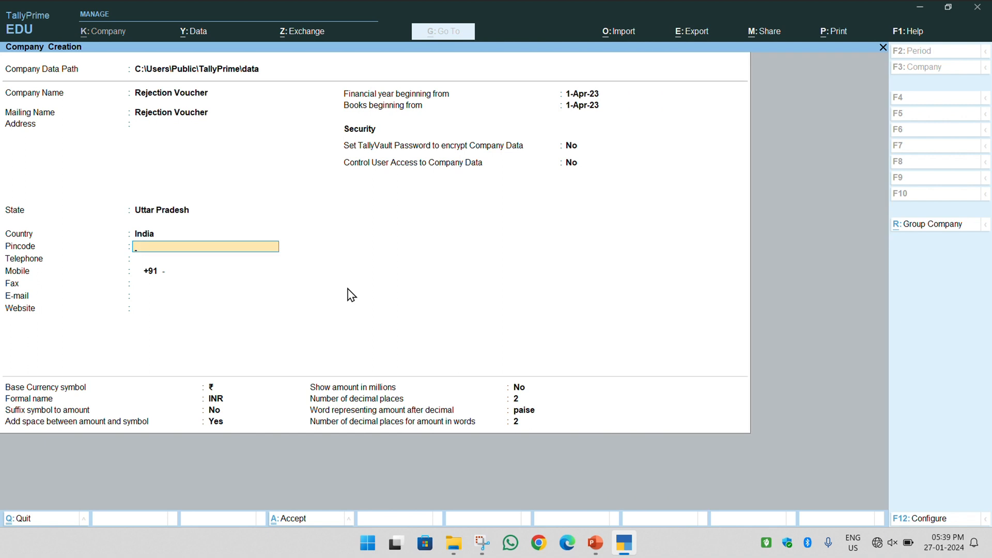
Step: Keep the remaining contact, financial year, security and currency defaults, and create the company
{"action": "key", "text": "Return"}
{"action": "key", "text": "Return"}
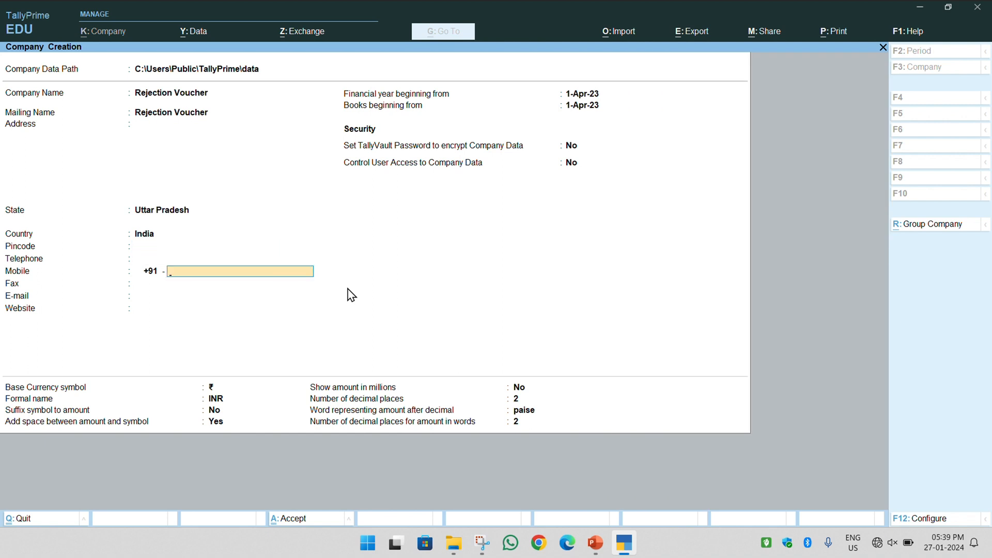
{"action": "key", "text": "Return"}
{"action": "key", "text": "Return"}
{"action": "key", "text": "Return"}
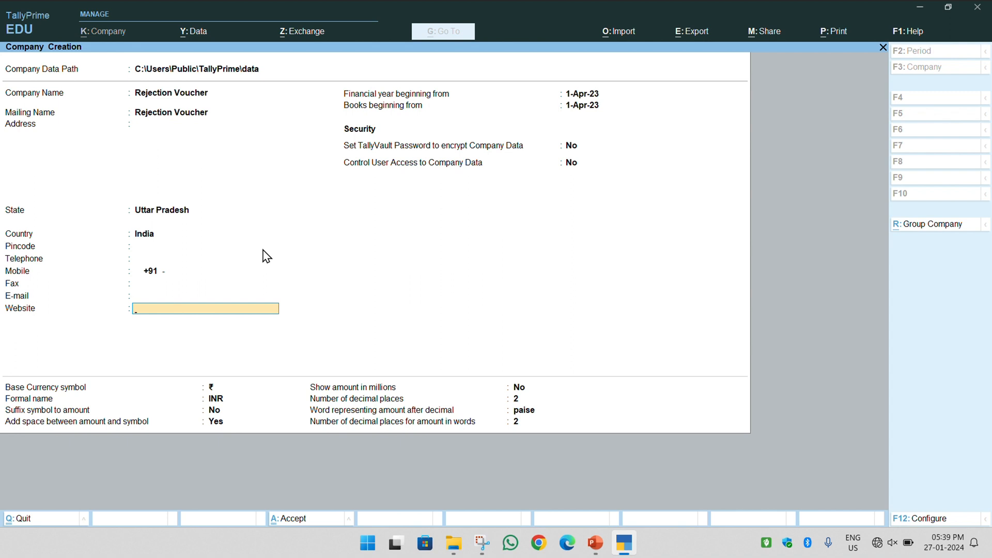
{"action": "key", "text": "Return"}
{"action": "key", "text": "Return"}
{"action": "key", "text": "Return"}
{"action": "key", "text": "Return"}
{"action": "key", "text": "Return"}
{"action": "key", "text": "Return"}
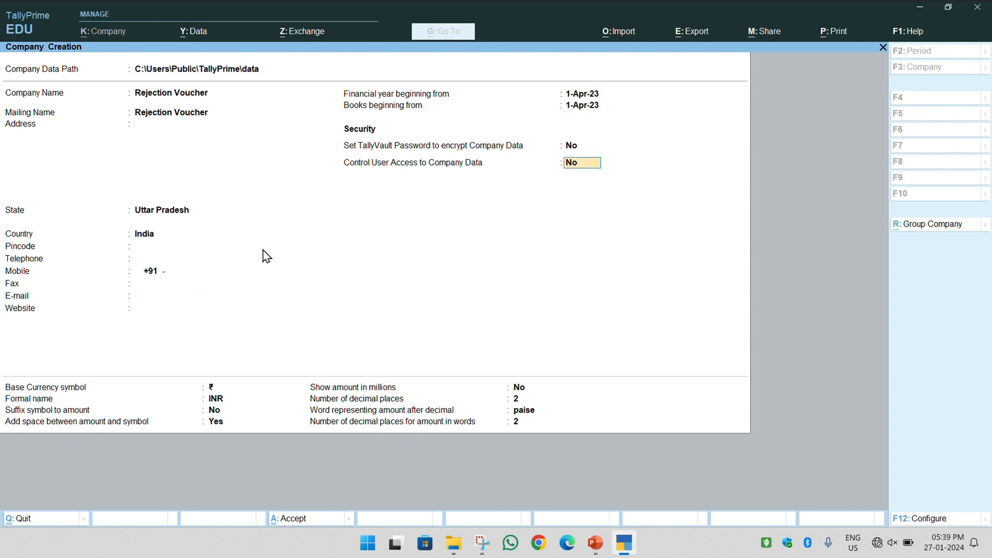
{"action": "key", "text": "Return"}
{"action": "key", "text": "Return"}
{"action": "key", "text": "Return"}
{"action": "key", "text": "Return"}
{"action": "key", "text": "Return"}
{"action": "key", "text": "Return"}
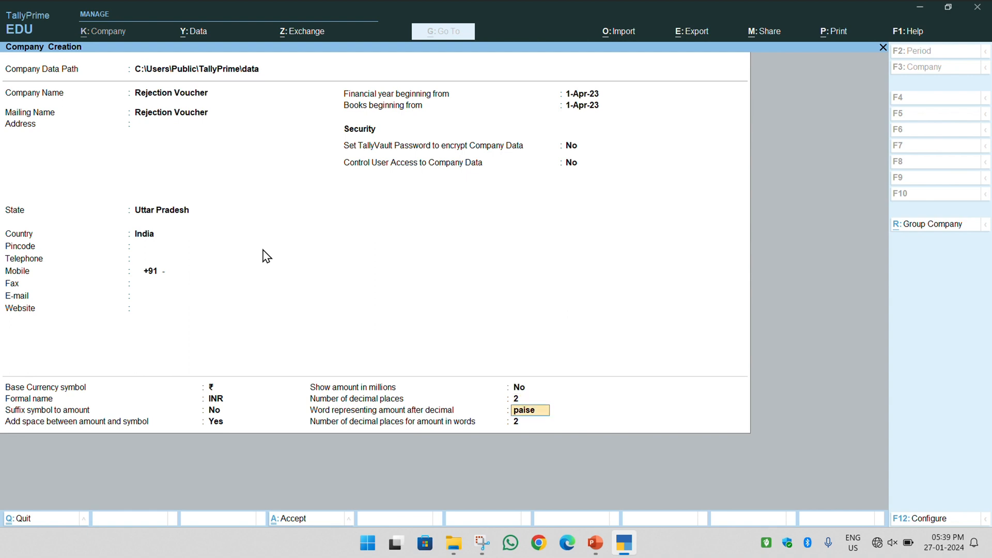
{"action": "key", "text": "Return"}
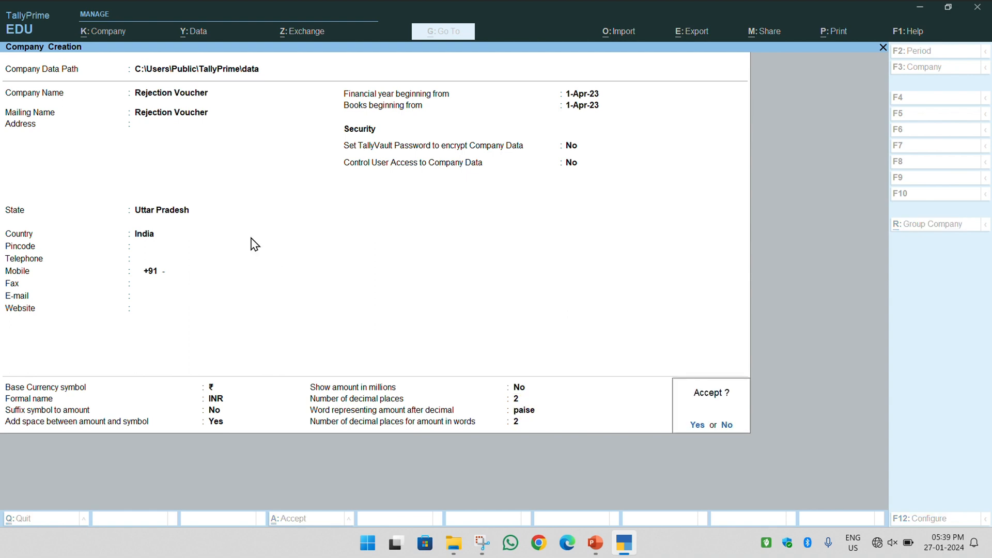
{"action": "key", "text": "Return"}
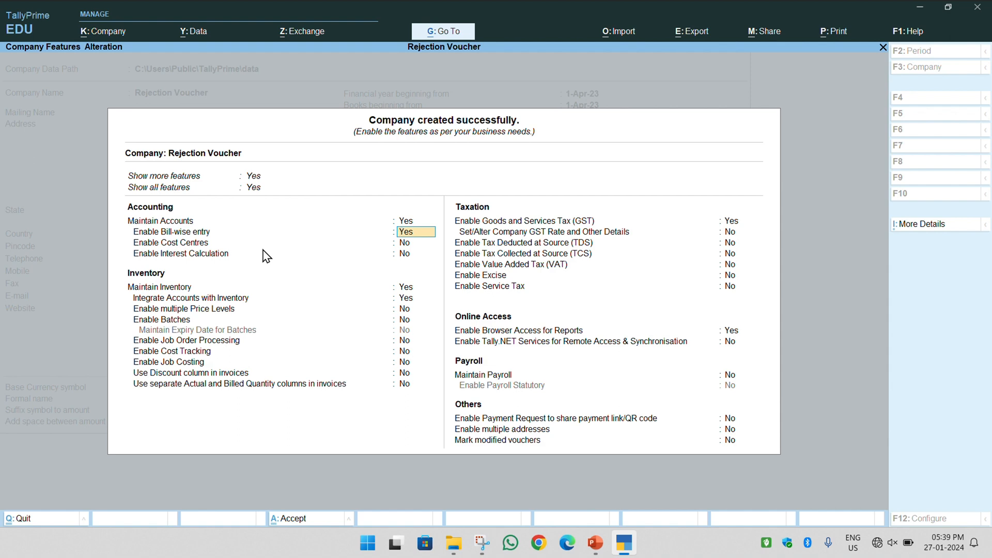
Step: Keep the default accounting and inventory features for the company, proceeding to the Goods and Services Tax setting
{"action": "key", "text": "Return"}
{"action": "key", "text": "Return"}
{"action": "key", "text": "Return"}
{"action": "key", "text": "Return"}
{"action": "key", "text": "Return"}
{"action": "key", "text": "Return"}
{"action": "key", "text": "Return"}
{"action": "key", "text": "Return"}
{"action": "key", "text": "Return"}
{"action": "key", "text": "Return"}
{"action": "key", "text": "Return"}
{"action": "key", "text": "Return"}
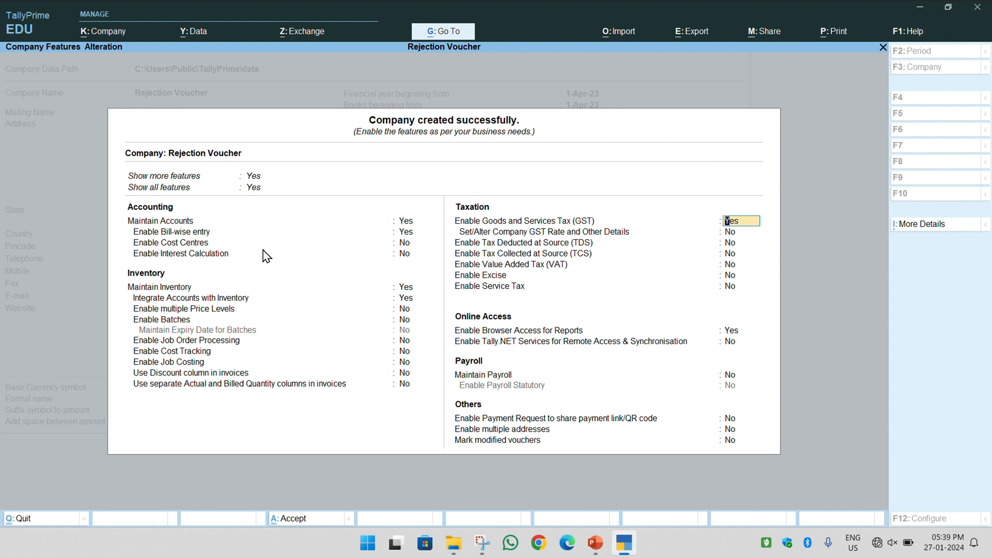
{"action": "key", "text": "Return"}
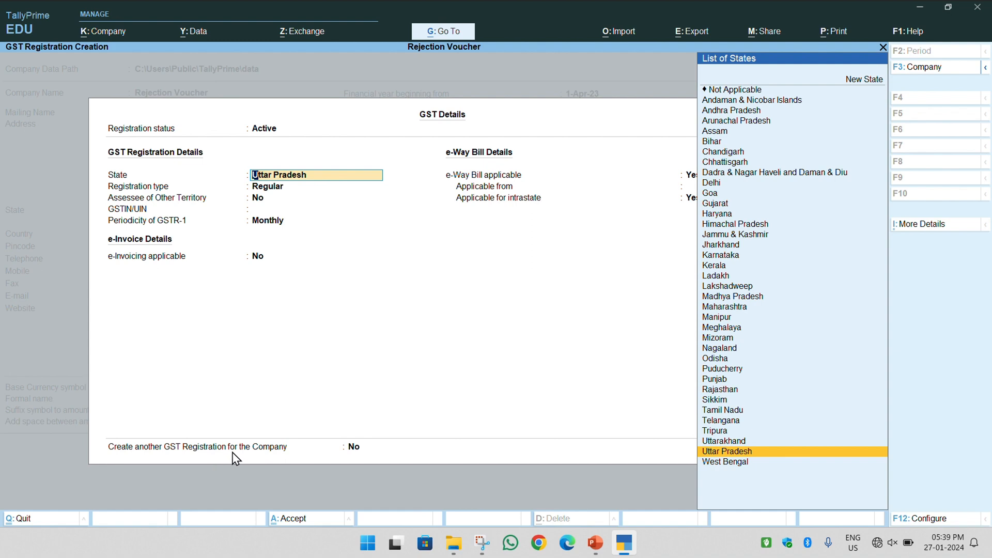
{"action": "key", "text": "Escape"}
{"action": "key", "text": "Escape"}
{"action": "key", "text": "Return"}
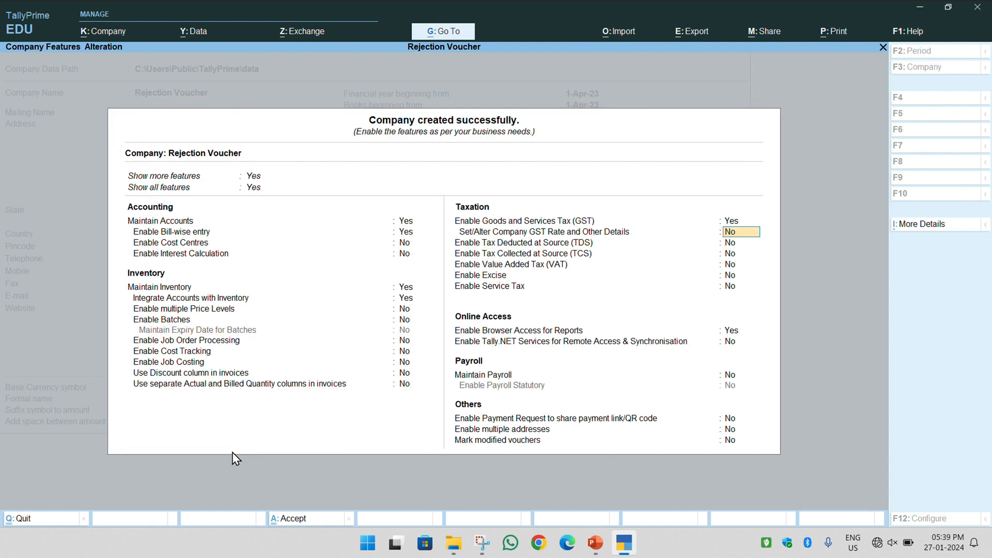
Step: Set Enable Goods and Services Tax (GST) to No and save the company features
{"action": "key", "text": "Up"}
{"action": "key", "text": "n"}
{"action": "key", "text": "Return"}
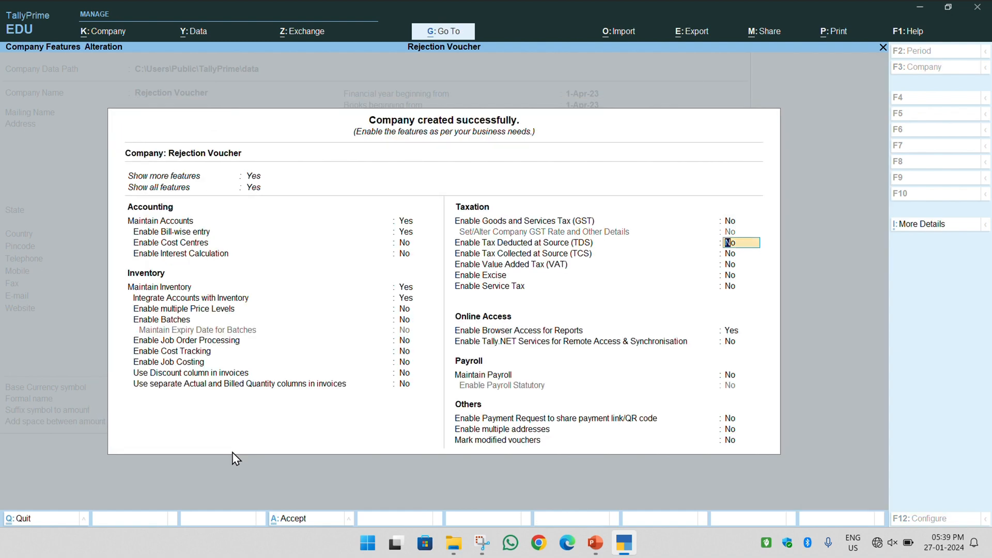
{"action": "key", "text": "Return"}
{"action": "key", "text": "Return"}
{"action": "key", "text": "Return"}
{"action": "key", "text": "ctrl+a"}
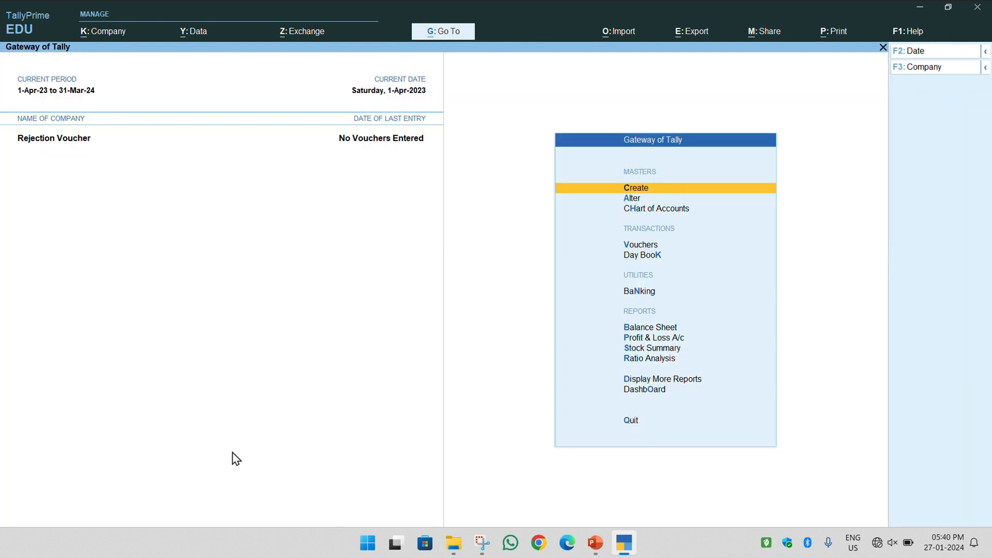
Step: Open voucher entry from the Gateway of Tally
{"action": "key", "text": "Down"}
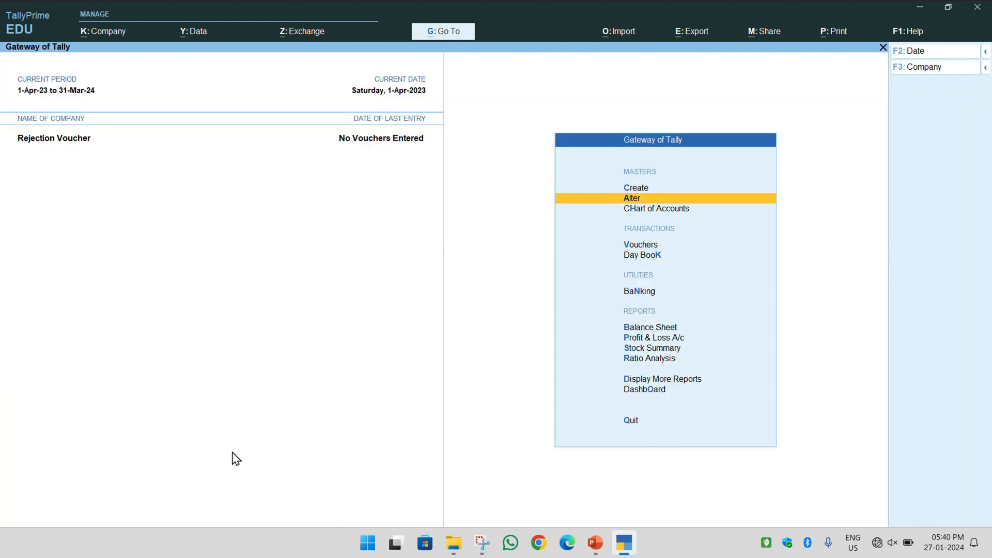
{"action": "key", "text": "Down"}
{"action": "key", "text": "Down"}
{"action": "key", "text": "Return"}
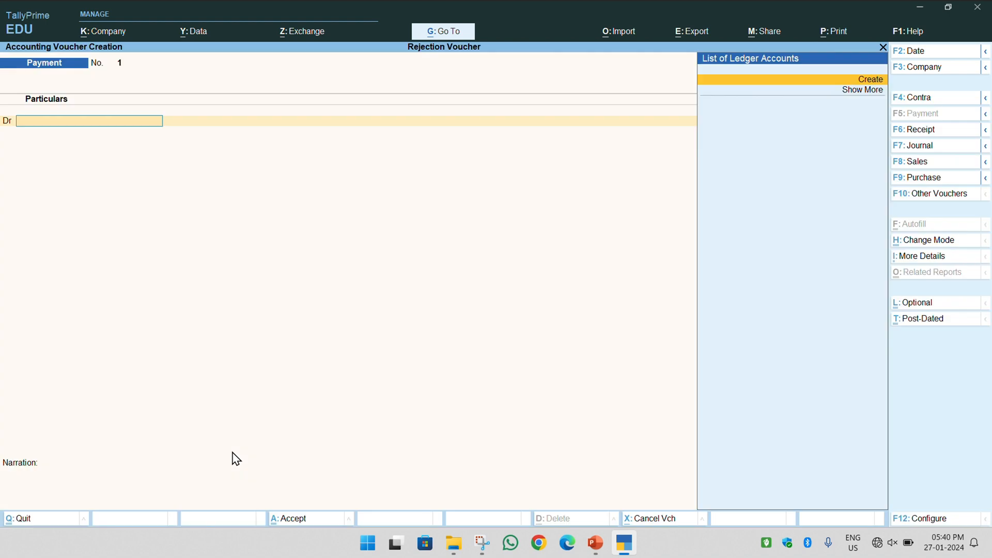
Step: Review the Activation slide in PowerPoint, and bring up the list of other voucher types in TallyPrime
{"action": "left_click", "coordinate": [596, 545]}
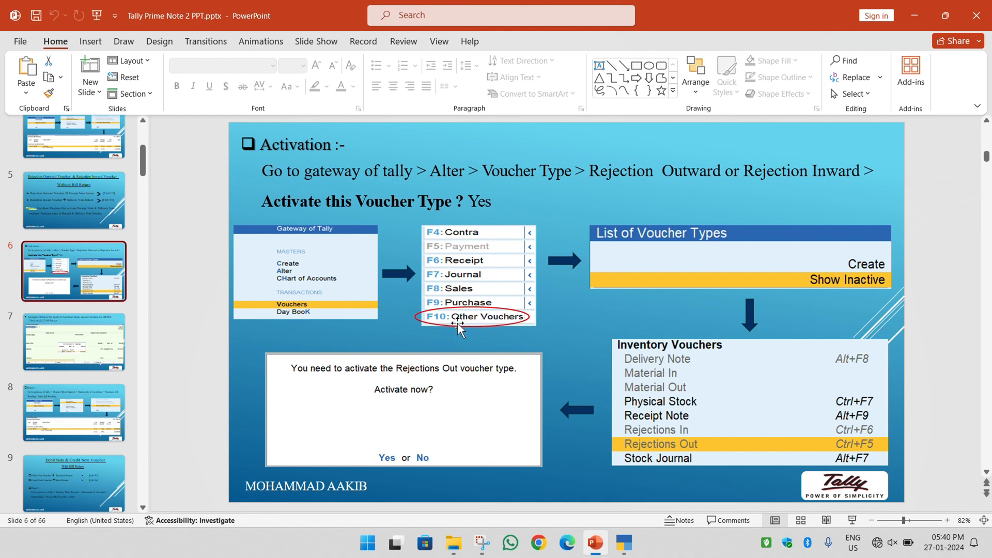
{"action": "left_click", "coordinate": [633, 544]}
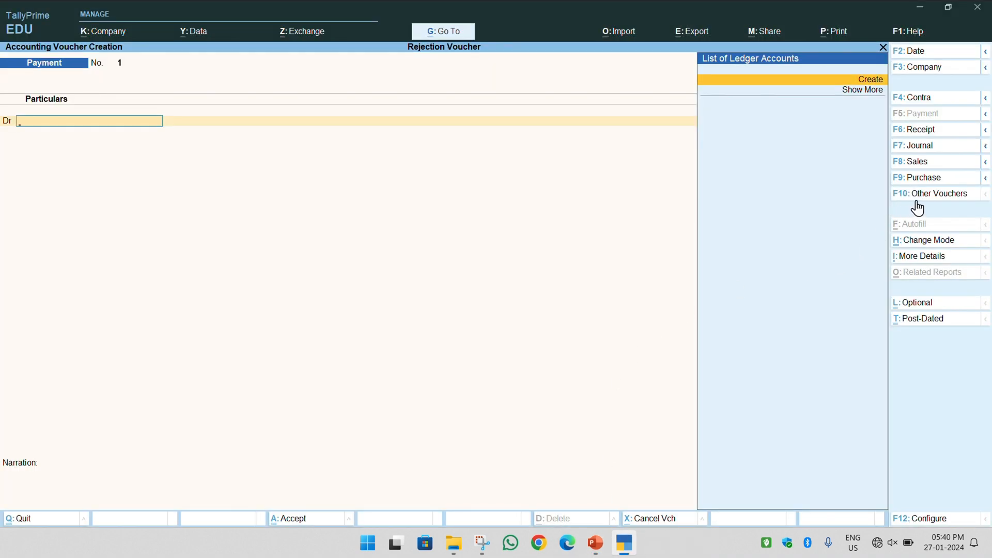
{"action": "key", "text": "F10"}
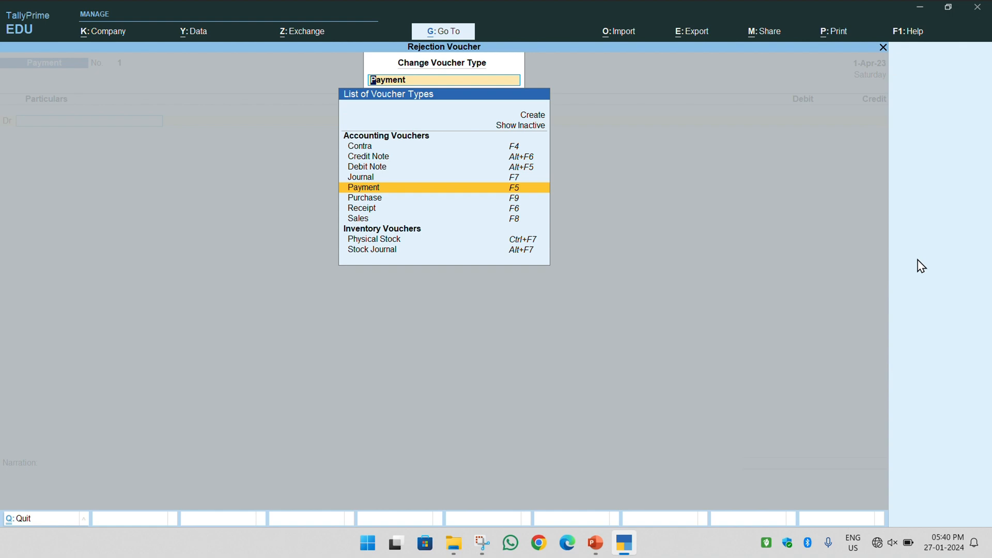
{"action": "left_click", "coordinate": [619, 550]}
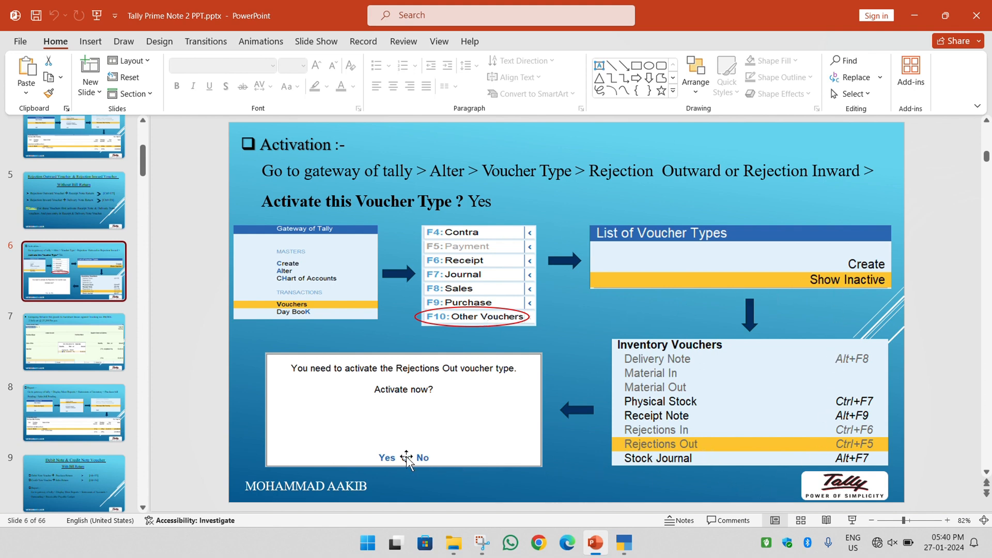
{"action": "left_click", "coordinate": [624, 543]}
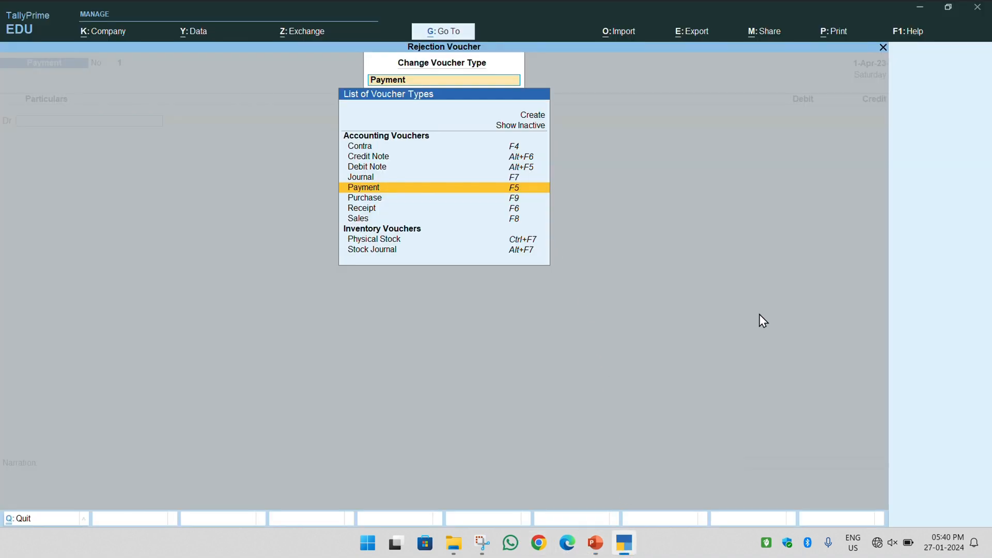
Step: Show the inactive voucher types in the voucher type list
{"action": "key", "text": "Up"}
{"action": "key", "text": "Up"}
{"action": "key", "text": "Up"}
{"action": "key", "text": "Up"}
{"action": "key", "text": "Up"}
{"action": "key", "text": "Return"}
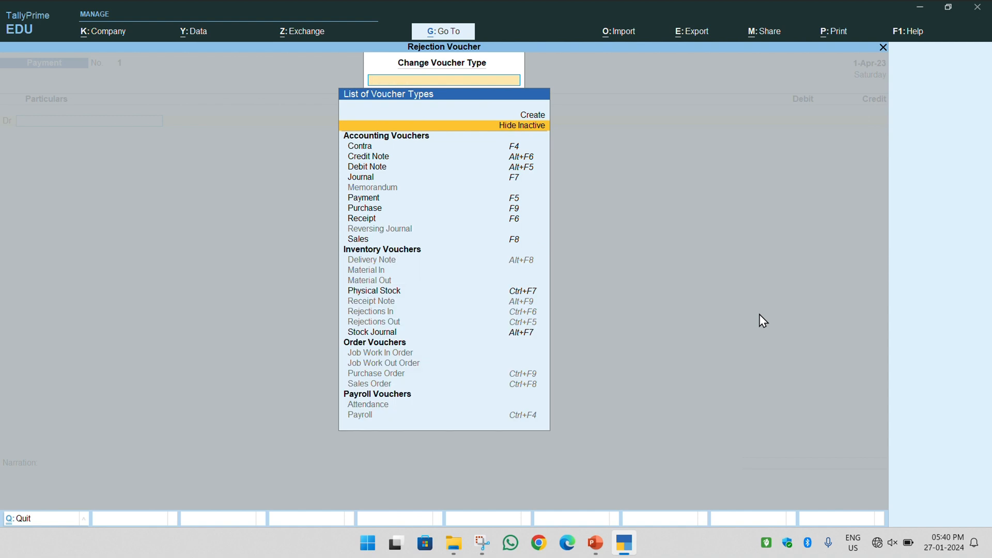
Step: Select the inactive Rejections In inventory voucher type and activate it
{"action": "key", "text": "Down"}
{"action": "key", "text": "Down"}
{"action": "key", "text": "Down"}
{"action": "key", "text": "Down"}
{"action": "key", "text": "Down"}
{"action": "key", "text": "Down"}
{"action": "key", "text": "Down"}
{"action": "key", "text": "Down"}
{"action": "key", "text": "Down"}
{"action": "key", "text": "Down"}
{"action": "key", "text": "Down"}
{"action": "key", "text": "Down"}
{"action": "key", "text": "Down"}
{"action": "key", "text": "Down"}
{"action": "key", "text": "Down"}
{"action": "key", "text": "Down"}
{"action": "key", "text": "Down"}
{"action": "key", "text": "Down"}
{"action": "key", "text": "Down"}
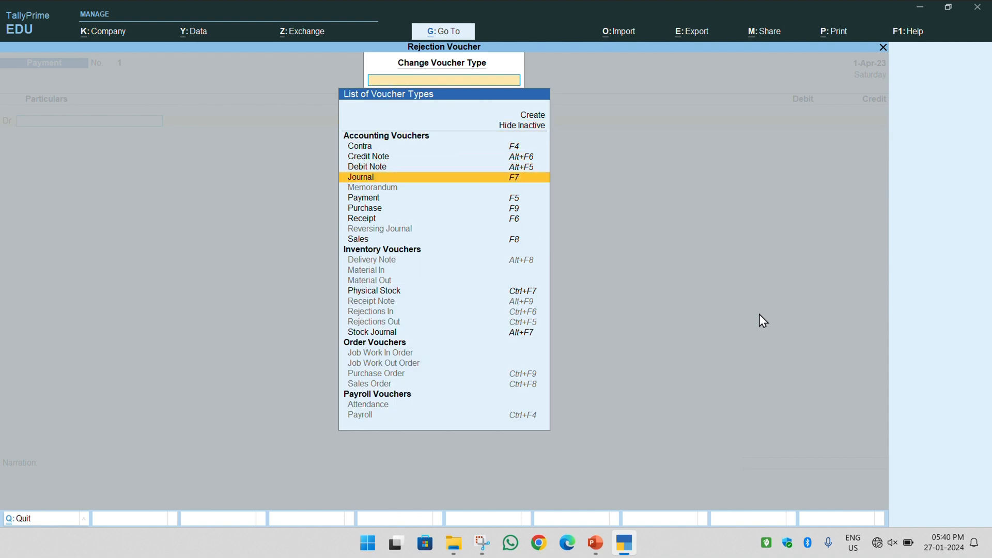
{"action": "key", "text": "Up"}
{"action": "key", "text": "Up"}
{"action": "key", "text": "Up"}
{"action": "key", "text": "Up"}
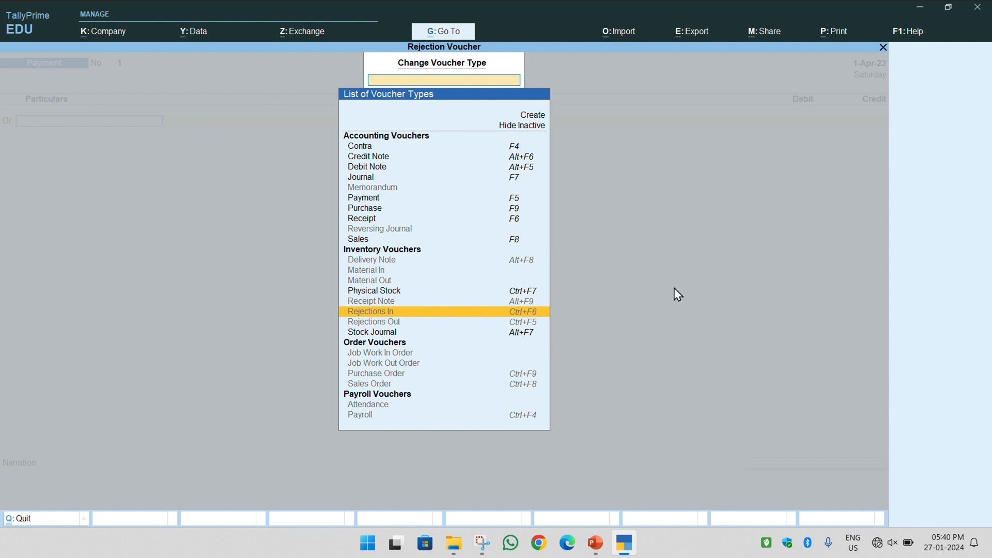
{"action": "key", "text": "Up"}
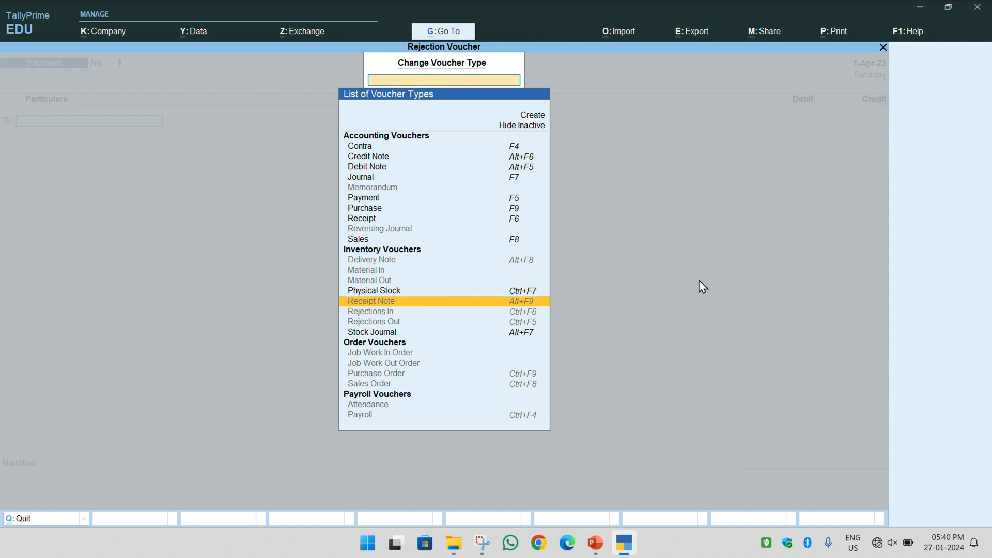
{"action": "key", "text": "Down"}
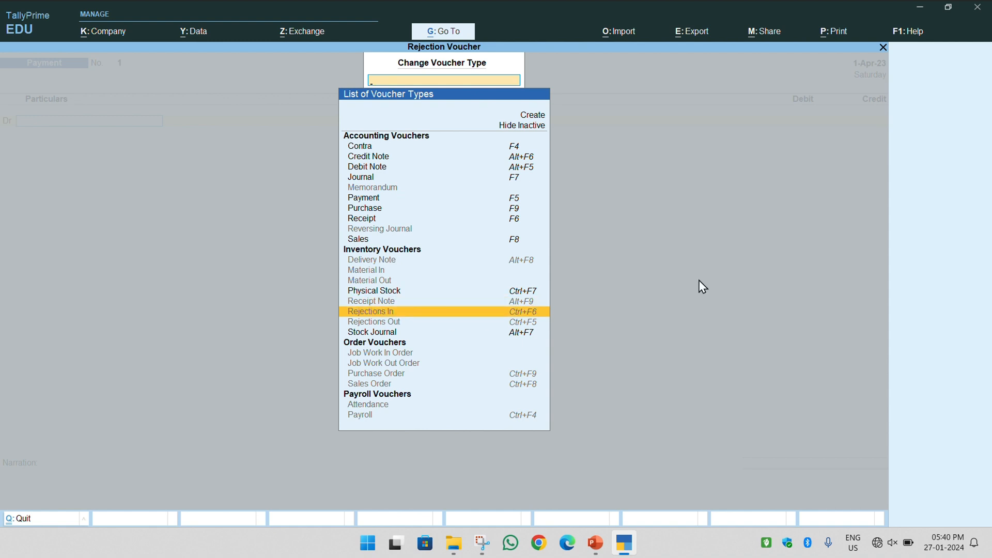
{"action": "key", "text": "Return"}
{"action": "key", "text": "Return"}
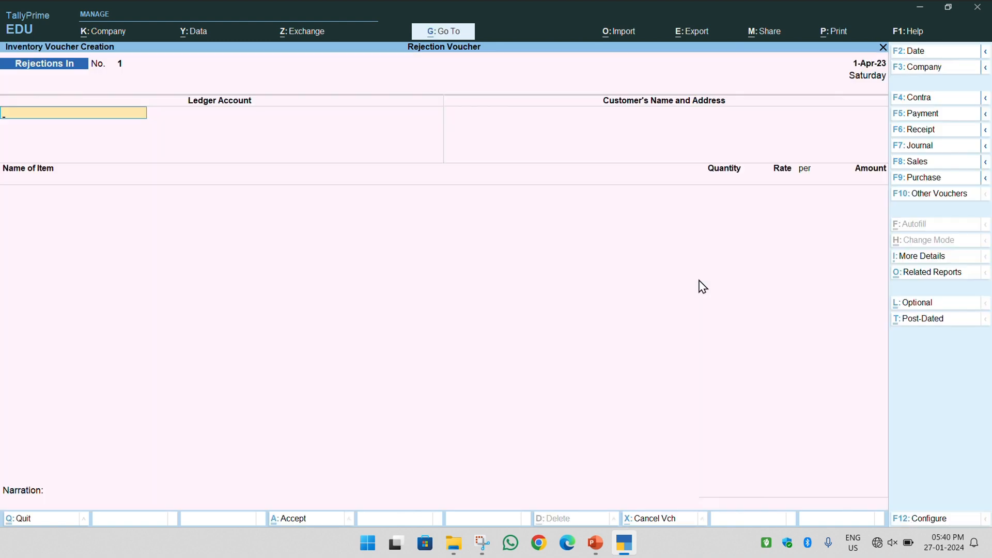
Step: Reopen the voucher type list from the Rejections In voucher and display its inactive types
{"action": "key", "text": "F10"}
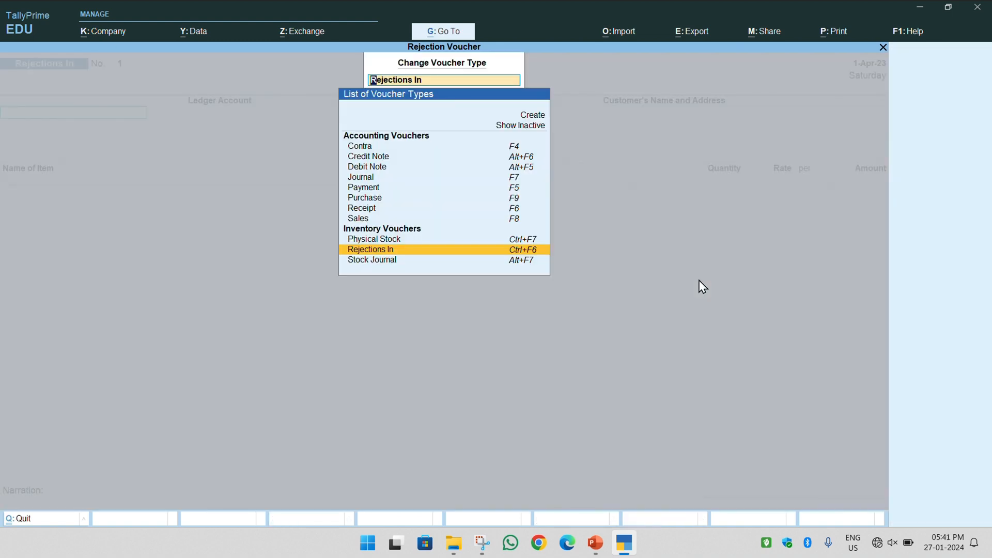
{"action": "key", "text": "Up"}
{"action": "key", "text": "Up"}
{"action": "key", "text": "Up"}
{"action": "key", "text": "Up"}
{"action": "key", "text": "Up"}
{"action": "key", "text": "Up"}
{"action": "key", "text": "Up"}
{"action": "key", "text": "Up"}
{"action": "key", "text": "Down"}
{"action": "key", "text": "Down"}
{"action": "key", "text": "Down"}
{"action": "key", "text": "Down"}
{"action": "key", "text": "Down"}
{"action": "key", "text": "Down"}
{"action": "key", "text": "Down"}
{"action": "key", "text": "Down"}
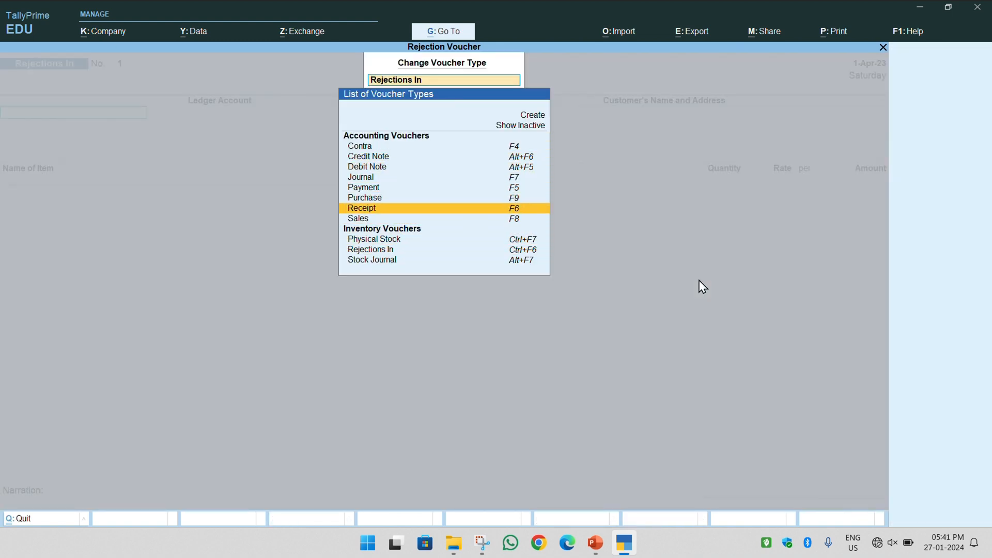
{"action": "key", "text": "Up"}
{"action": "key", "text": "Up"}
{"action": "key", "text": "Up"}
{"action": "key", "text": "Up"}
{"action": "key", "text": "Up"}
{"action": "key", "text": "Up"}
{"action": "key", "text": "Up"}
{"action": "key", "text": "Up"}
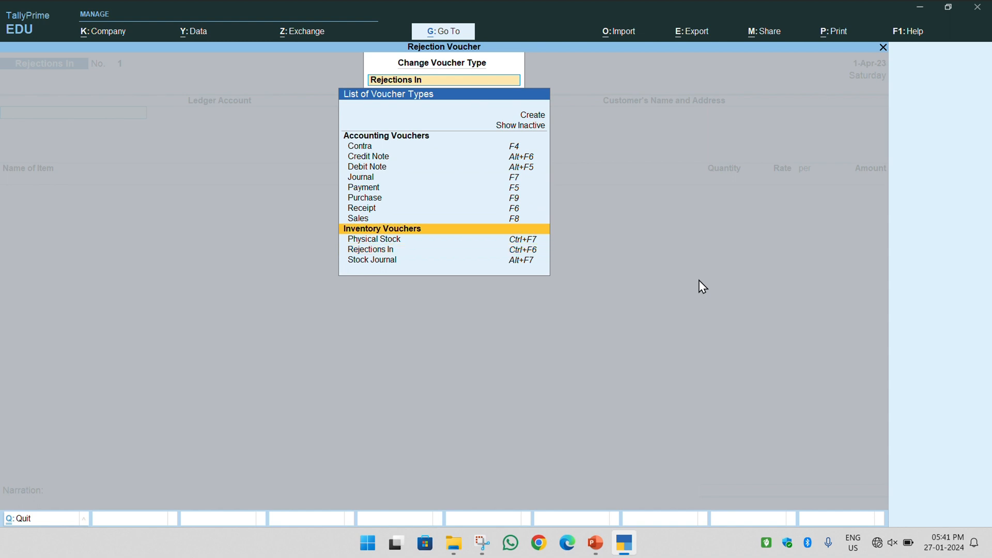
{"action": "key", "text": "Up"}
{"action": "key", "text": "Up"}
{"action": "key", "text": "Up"}
{"action": "key", "text": "Up"}
{"action": "key", "text": "Return"}
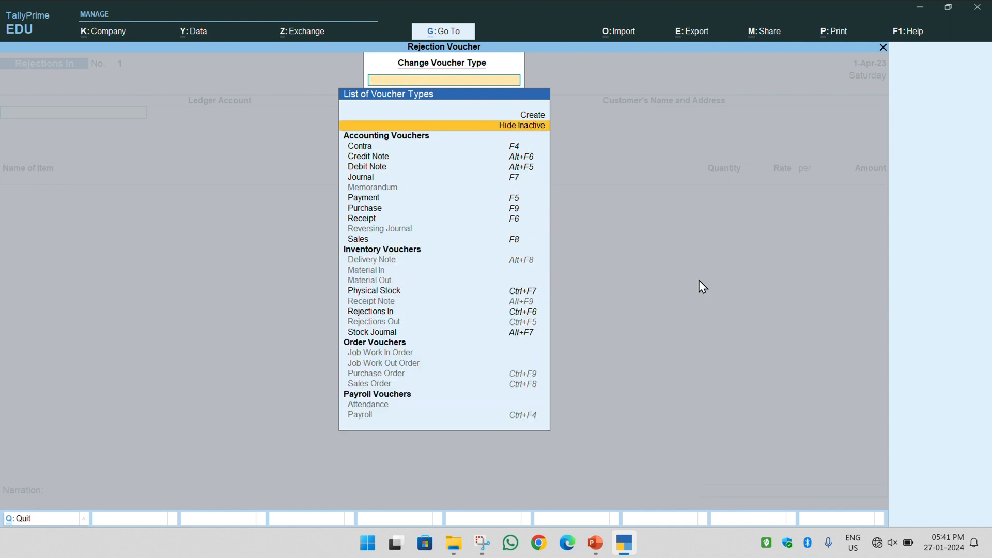
Step: Select the inactive Rejections Out inventory voucher type and activate it
{"action": "key", "text": "Down"}
{"action": "key", "text": "Down"}
{"action": "key", "text": "Down"}
{"action": "key", "text": "Down"}
{"action": "key", "text": "Down"}
{"action": "key", "text": "Down"}
{"action": "key", "text": "Down"}
{"action": "key", "text": "Down"}
{"action": "key", "text": "Down"}
{"action": "key", "text": "Down"}
{"action": "key", "text": "Down"}
{"action": "key", "text": "Down"}
{"action": "key", "text": "Down"}
{"action": "key", "text": "Down"}
{"action": "key", "text": "Down"}
{"action": "key", "text": "Down"}
{"action": "key", "text": "Down"}
{"action": "key", "text": "Down"}
{"action": "key", "text": "Down"}
{"action": "key", "text": "Down"}
{"action": "key", "text": "Down"}
{"action": "key", "text": "Up"}
{"action": "key", "text": "Up"}
{"action": "key", "text": "Up"}
{"action": "key", "text": "Up"}
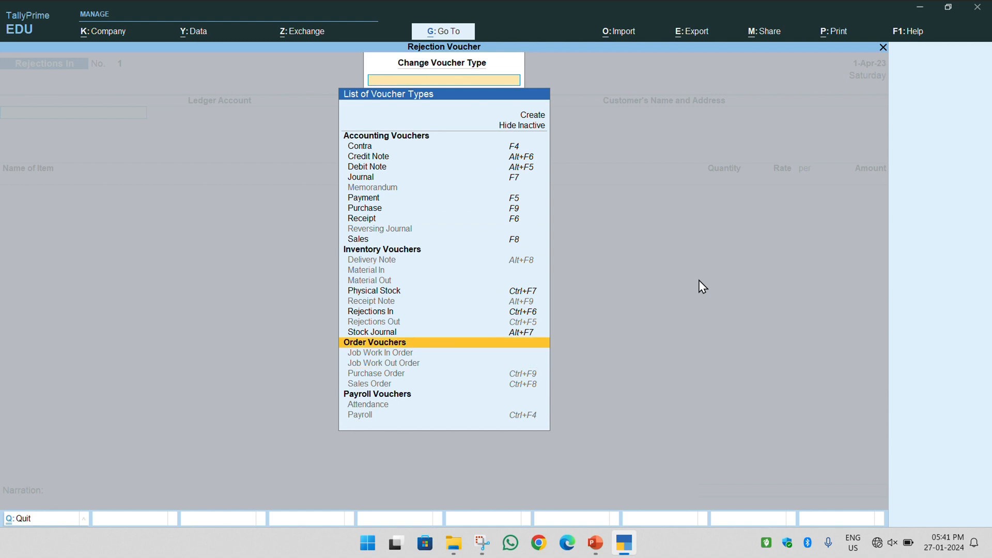
{"action": "key", "text": "Return"}
{"action": "key", "text": "y"}
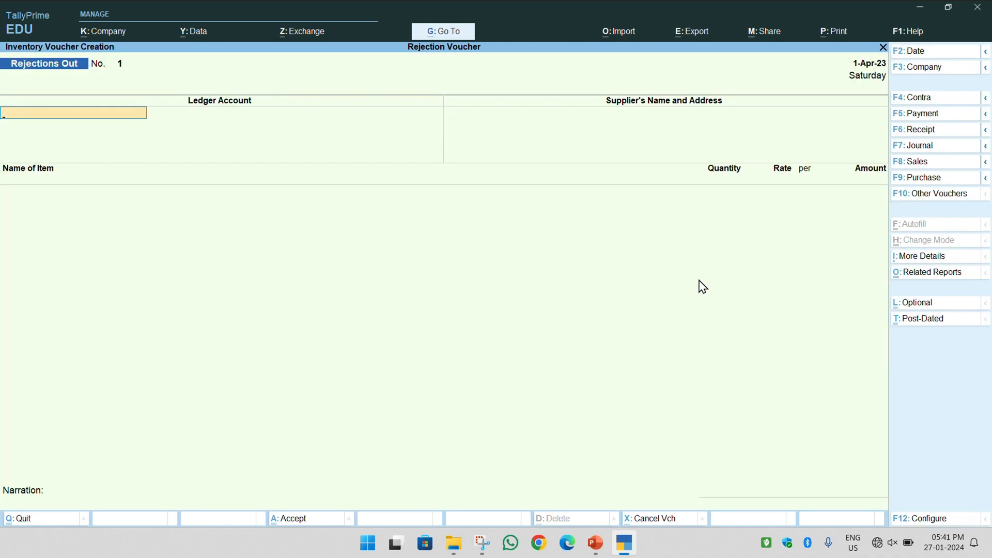
Step: Check the active inventory voucher types in the voucher type list, and return to the Gateway of Tally
{"action": "key", "text": "F10"}
{"action": "key", "text": "Up"}
{"action": "key", "text": "Up"}
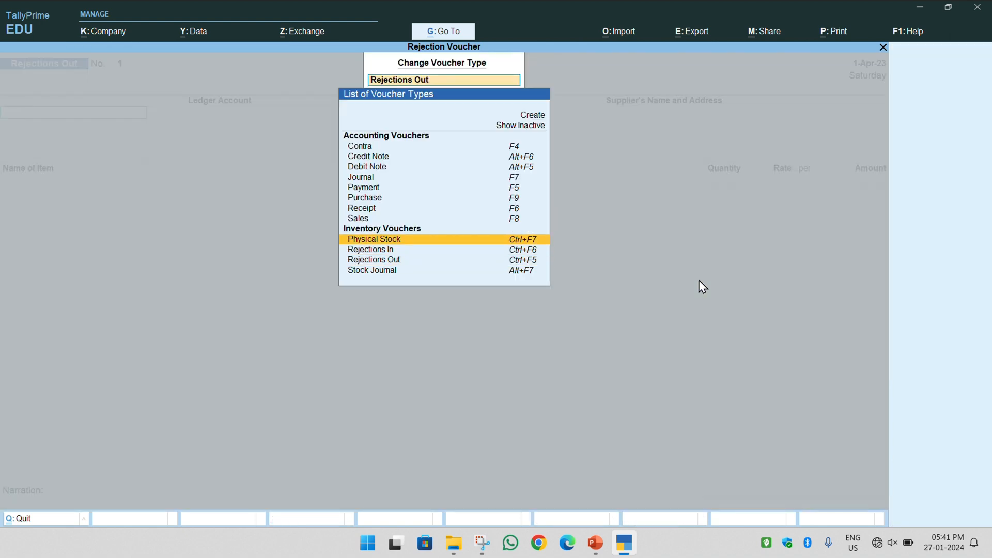
{"action": "key", "text": "Escape"}
{"action": "key", "text": "Escape"}
{"action": "key", "text": "Escape"}
{"action": "key", "text": "y"}
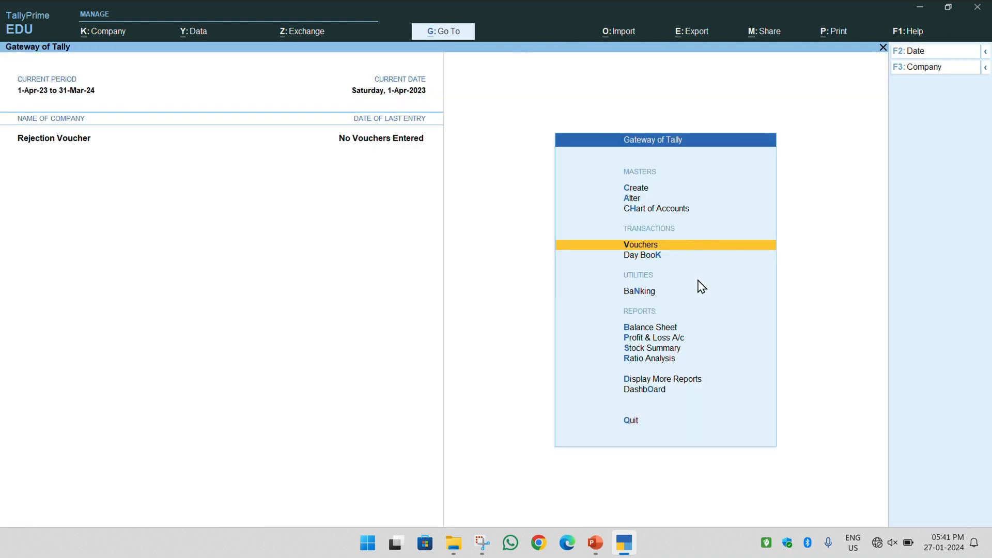
Step: Glance at the assignment PDF in Edge, and view the company's Profit & Loss A/c and Balance Sheet in TallyPrime
{"action": "key", "text": "alt+Tab"}
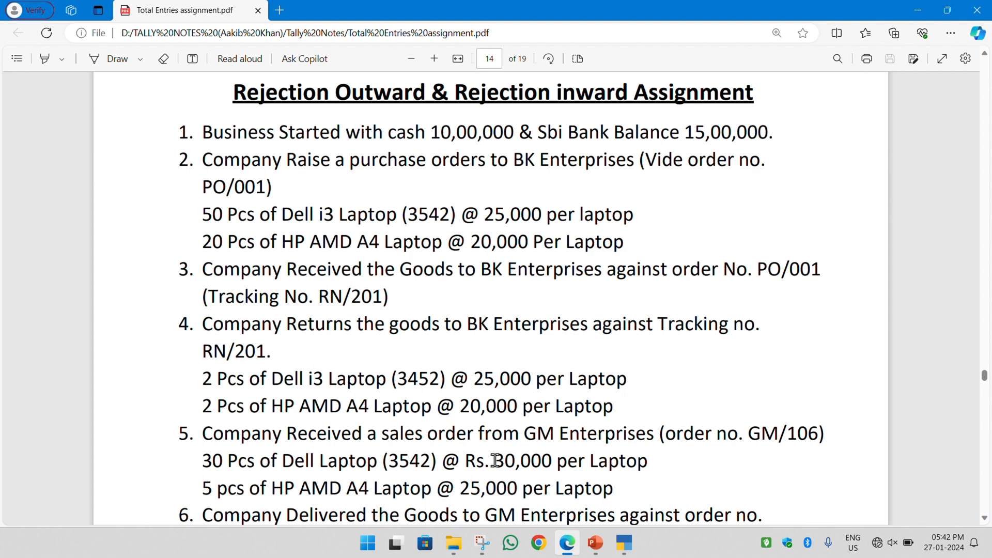
{"action": "left_click", "coordinate": [629, 550]}
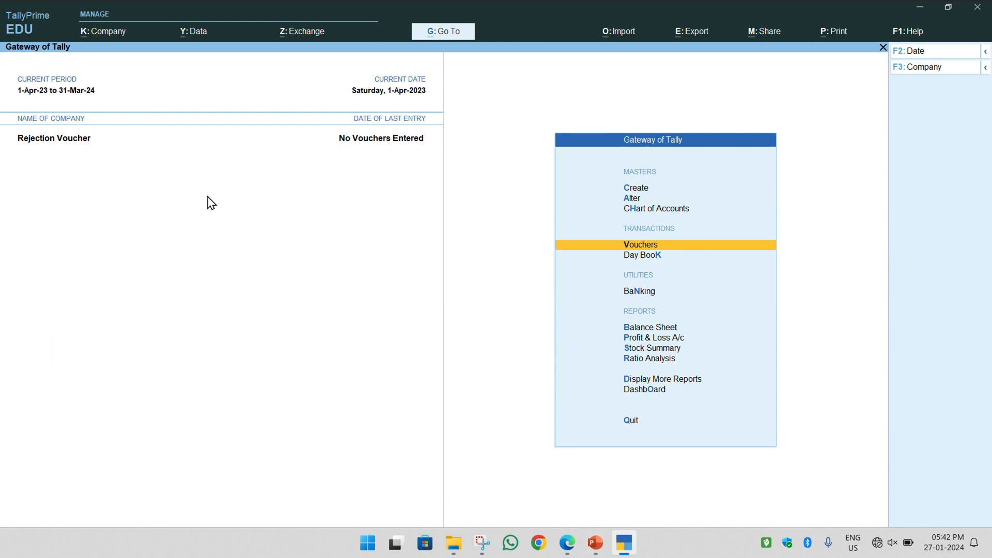
{"action": "key", "text": "Down"}
{"action": "key", "text": "Down"}
{"action": "key", "text": "Down"}
{"action": "key", "text": "Down"}
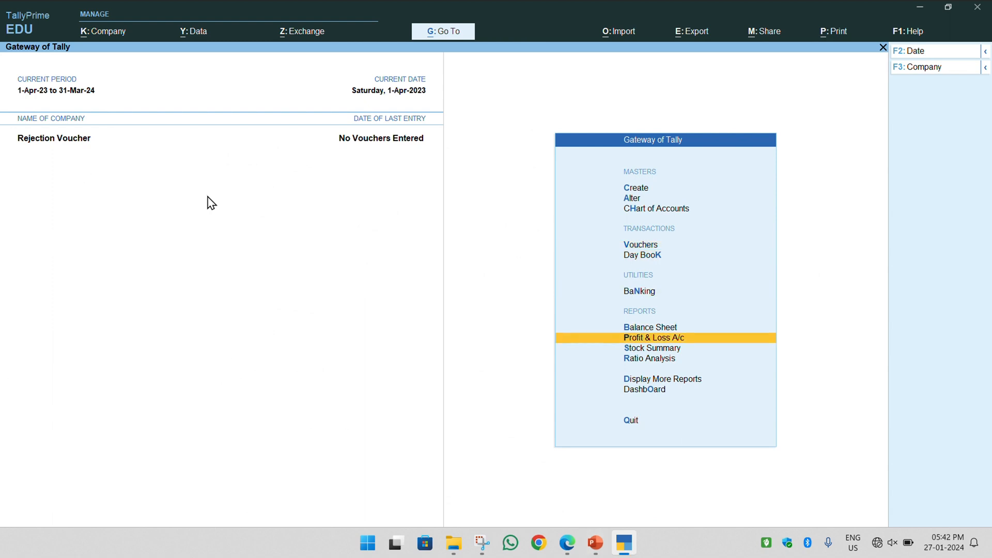
{"action": "key", "text": "Down"}
{"action": "key", "text": "Up"}
{"action": "key", "text": "Return"}
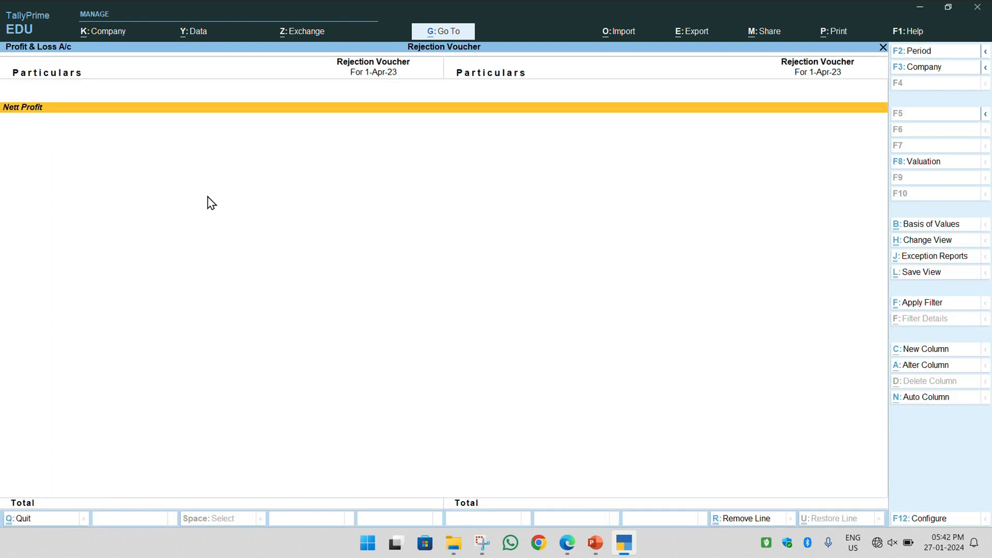
{"action": "key", "text": "Escape"}
{"action": "key", "text": "Up"}
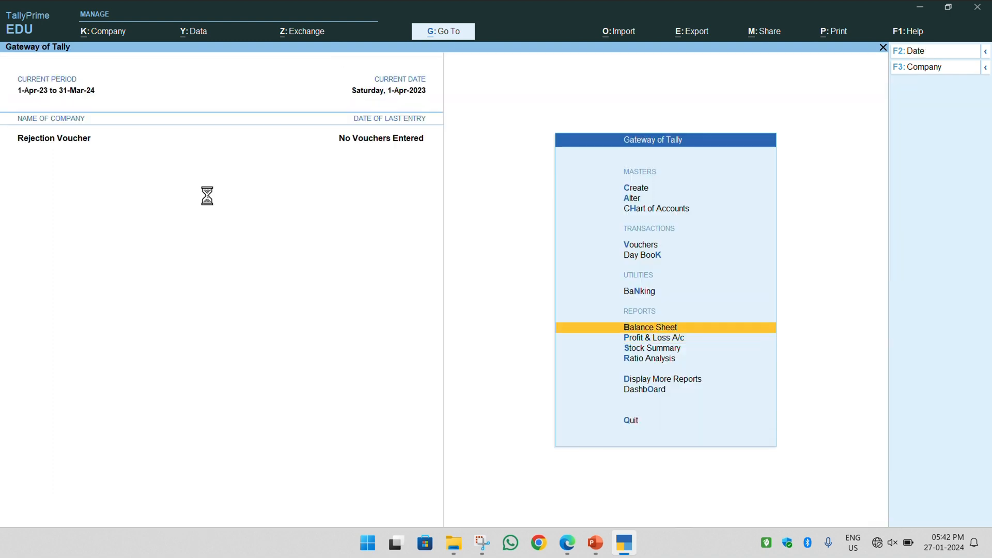
{"action": "key", "text": "Return"}
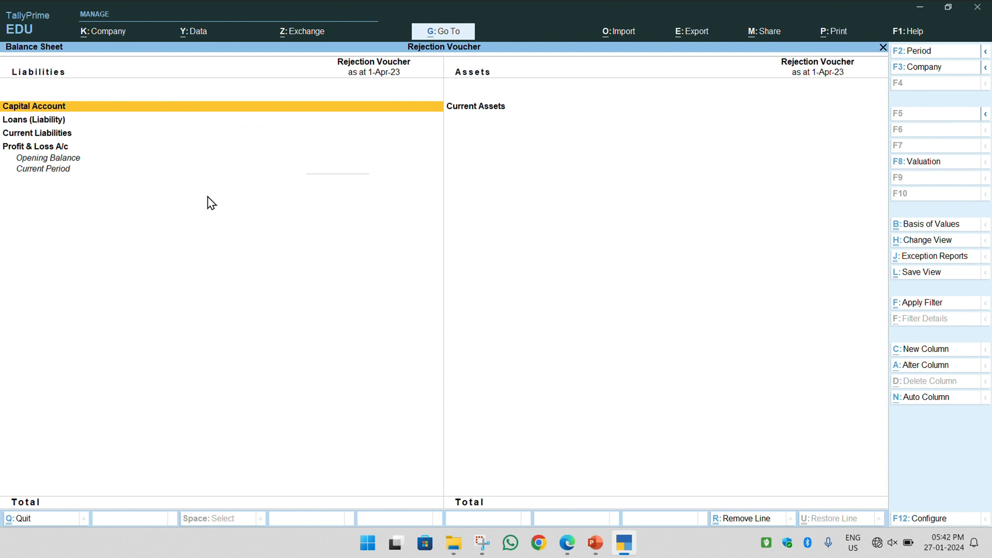
{"action": "key", "text": "Escape"}
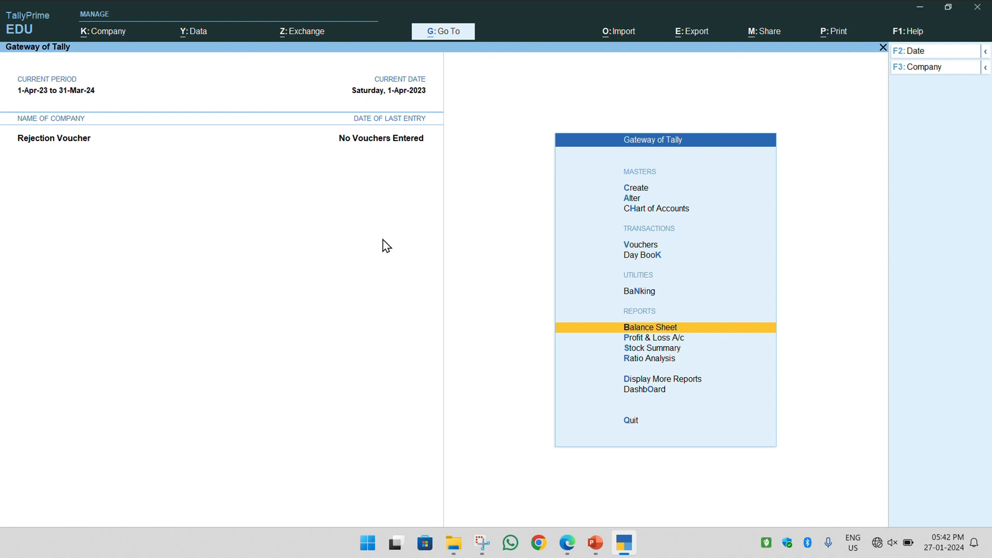
Step: Switch to the assignment PDF in Edge and read the first entry about starting the business with cash and bank balance
{"action": "left_click", "coordinate": [569, 545]}
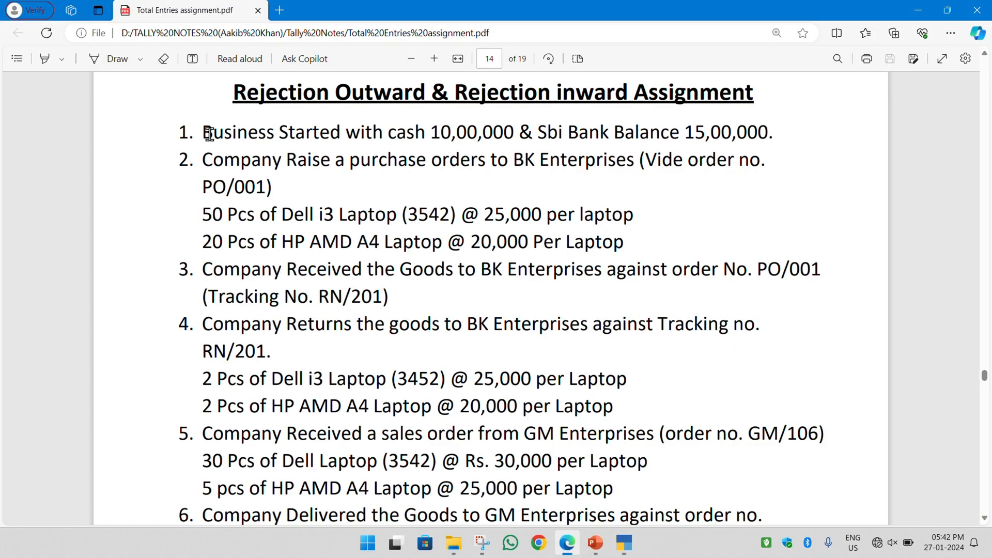
{"action": "left_click_drag", "start_coordinate": [211, 133], "coordinate": [534, 136]}
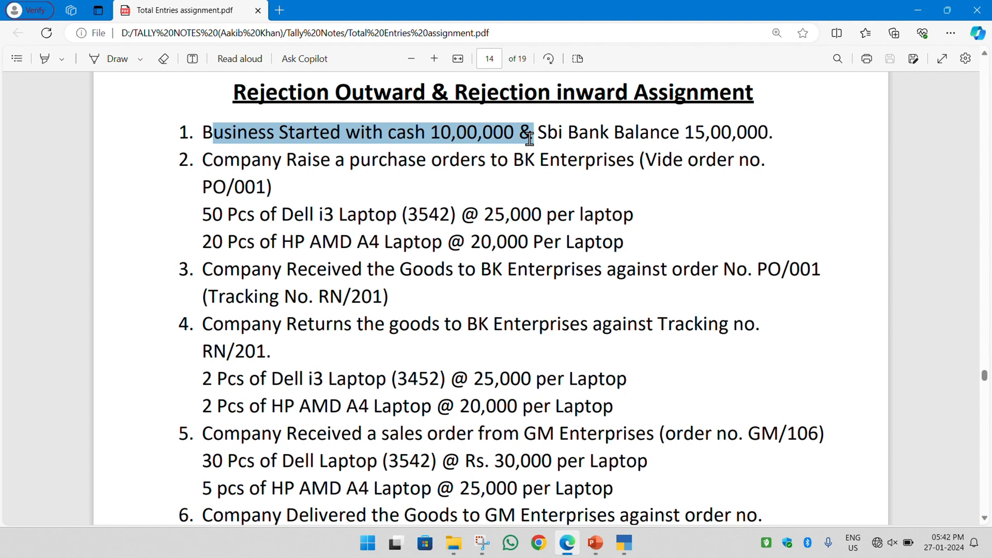
{"action": "left_click", "coordinate": [459, 138]}
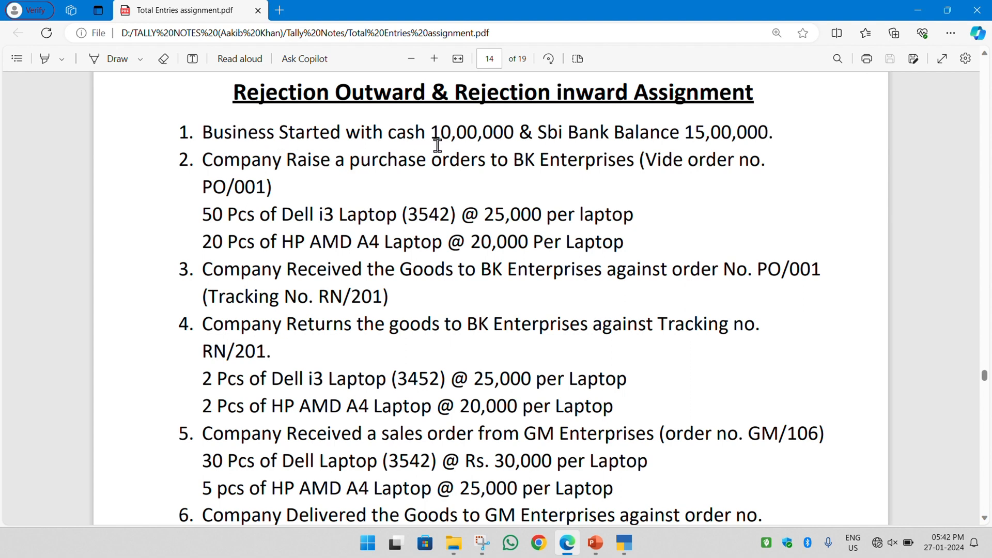
Step: Switch back to TallyPrime and open a new Receipt voucher
{"action": "left_click", "coordinate": [623, 543]}
{"action": "key", "text": "Up"}
{"action": "key", "text": "Up"}
{"action": "key", "text": "Up"}
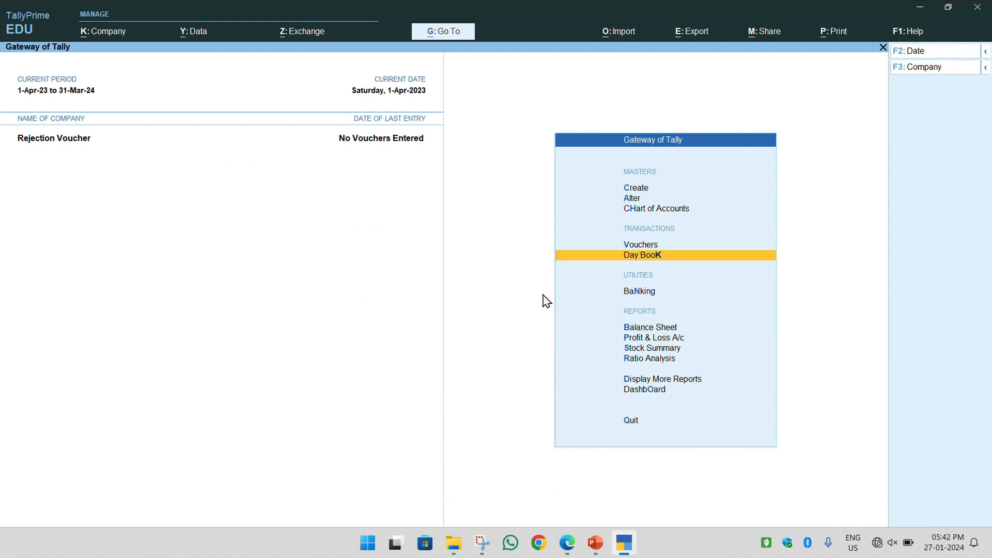
{"action": "key", "text": "Return"}
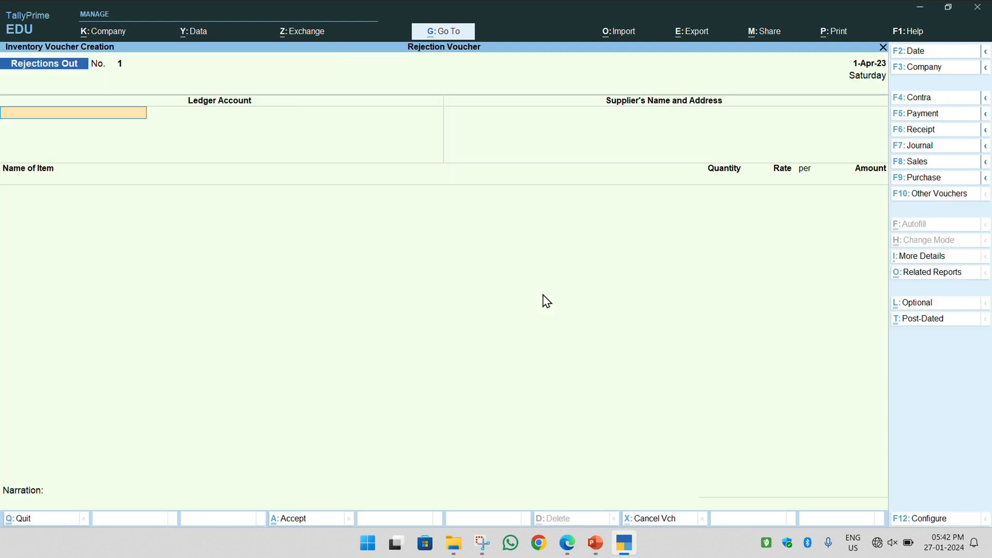
{"action": "key", "text": "F6"}
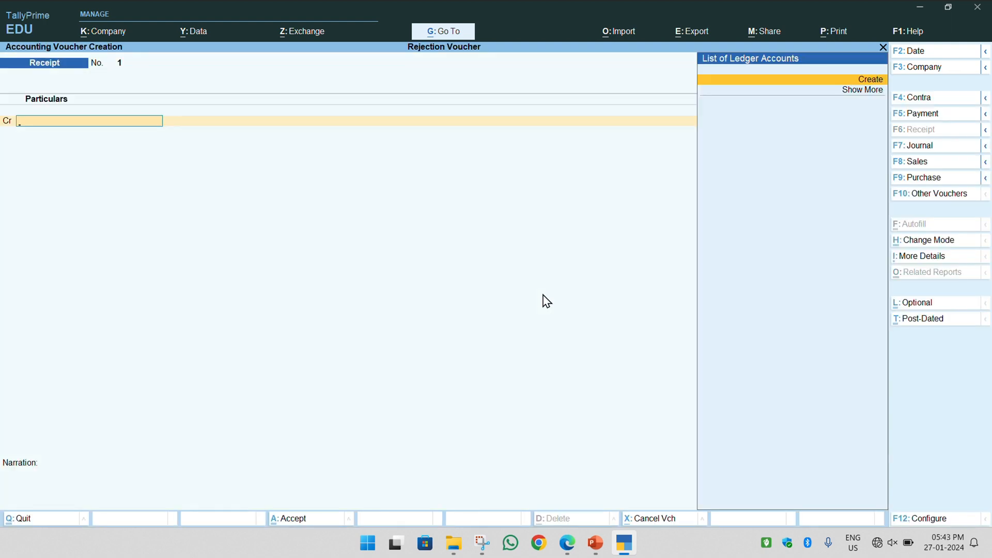
Step: Check the starting cash and Sbi Bank amounts in the assignment PDF, and return to the Receipt voucher in TallyPrime
{"action": "key", "text": "alt+Tab"}
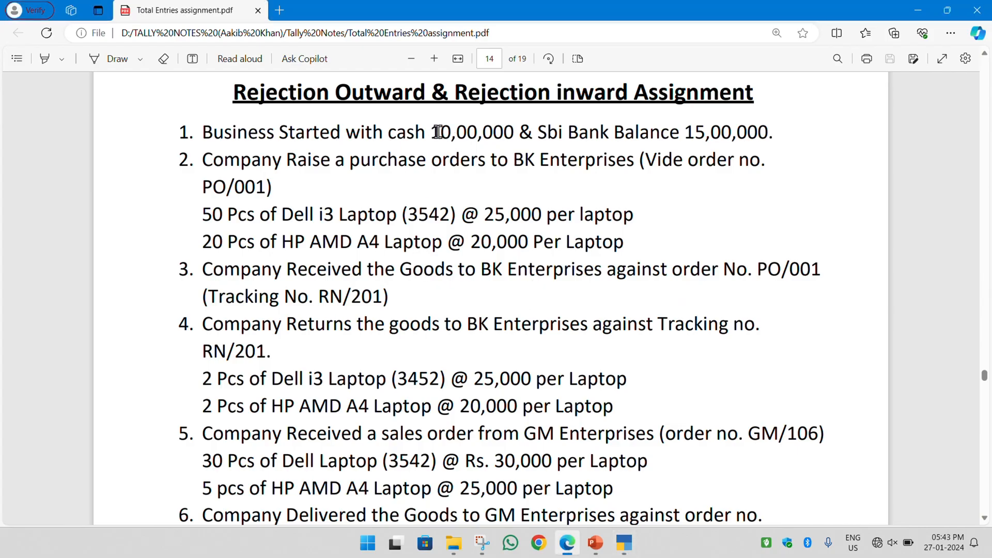
{"action": "left_click_drag", "start_coordinate": [431, 132], "coordinate": [521, 136]}
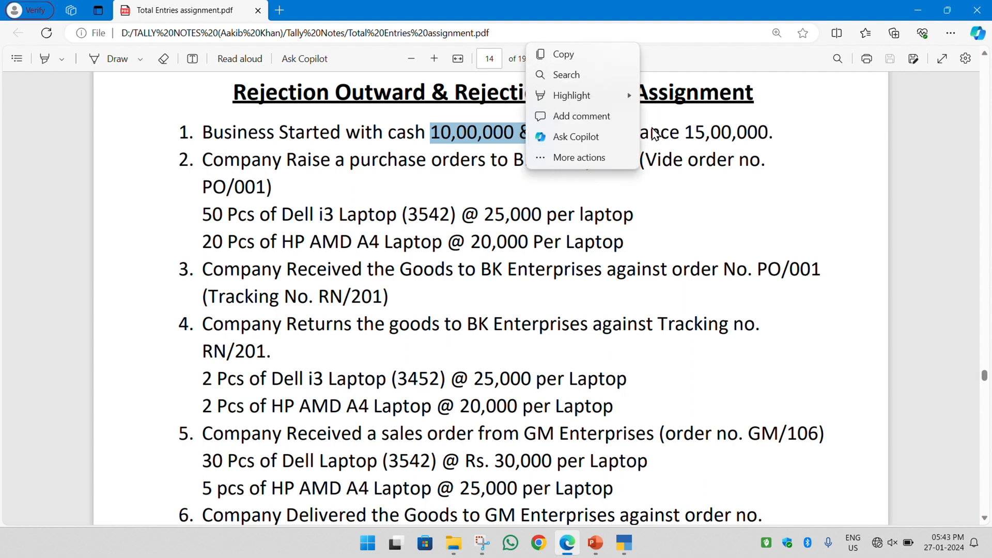
{"action": "left_click", "coordinate": [562, 192]}
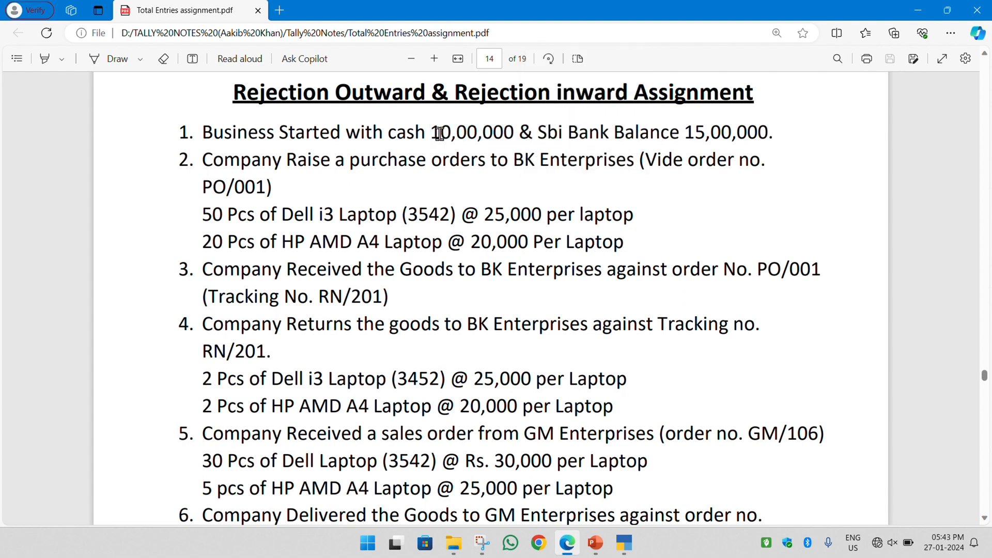
{"action": "left_click_drag", "start_coordinate": [432, 132], "coordinate": [509, 142]}
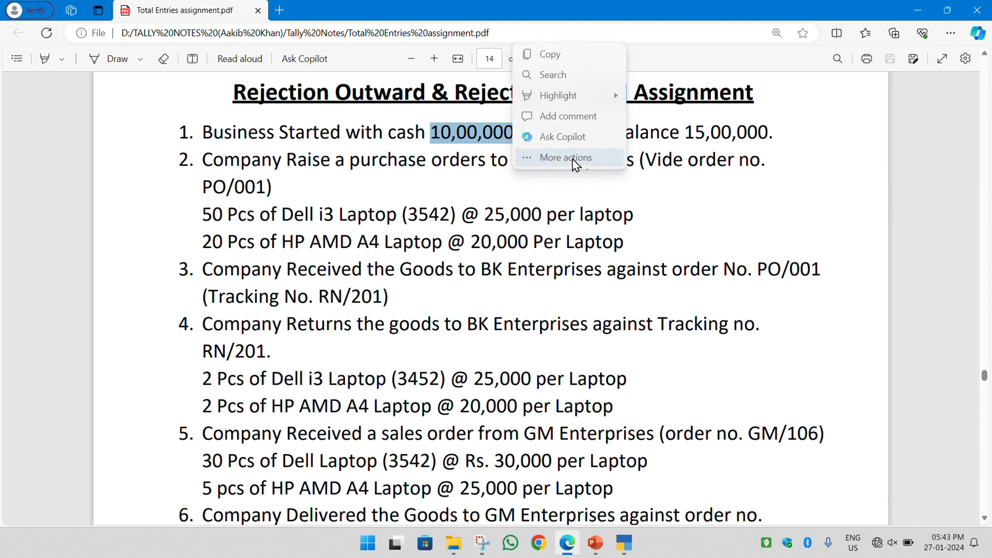
{"action": "left_click", "coordinate": [512, 254]}
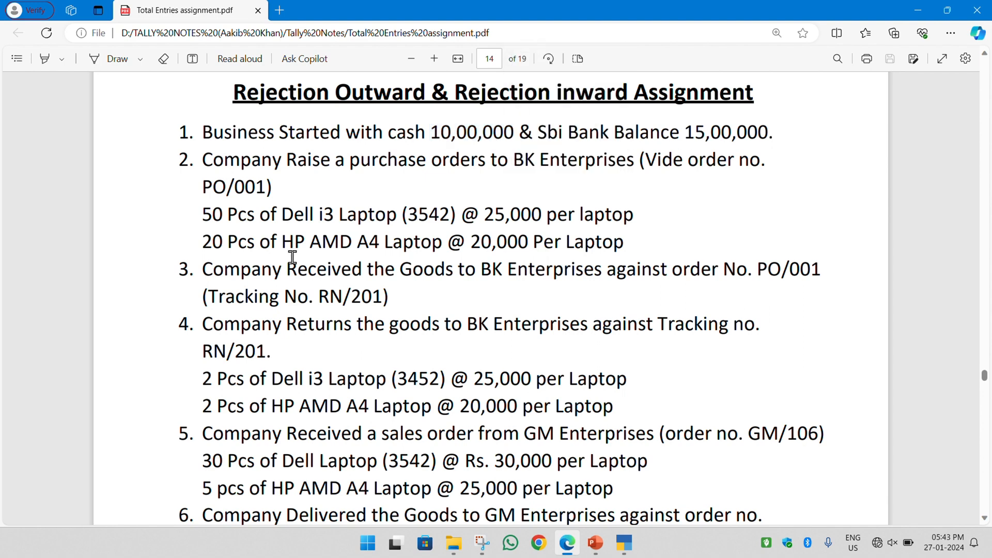
{"action": "key", "text": "alt+Tab"}
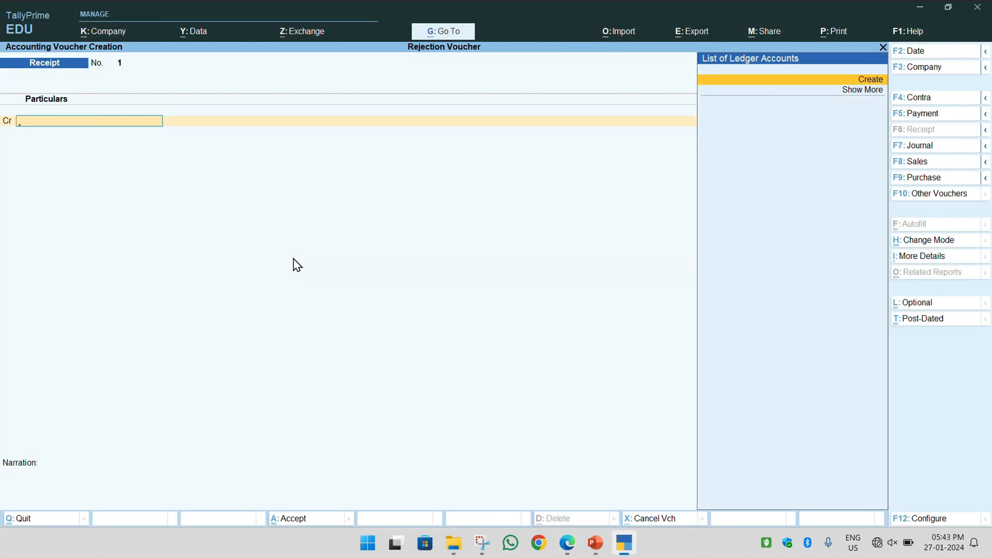
Step: Create a ledger named Capital under Capital Account for the receipt's credit line, keeping the default mailing, banking and tax details
{"action": "key", "text": "Down"}
{"action": "key", "text": "Up"}
{"action": "key", "text": "Return"}
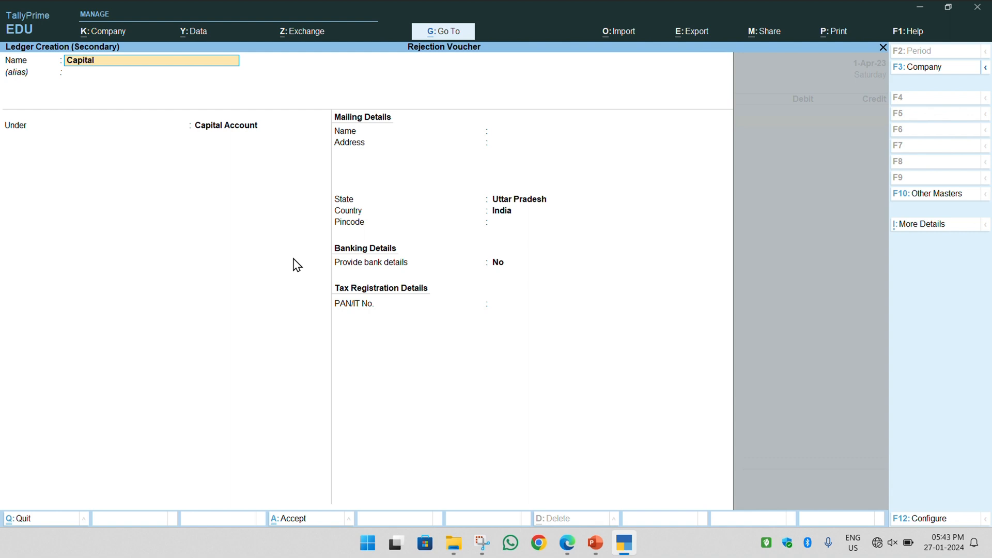
{"action": "key", "text": "Return"}
{"action": "key", "text": "Return"}
{"action": "key", "text": "Return"}
{"action": "key", "text": "Return"}
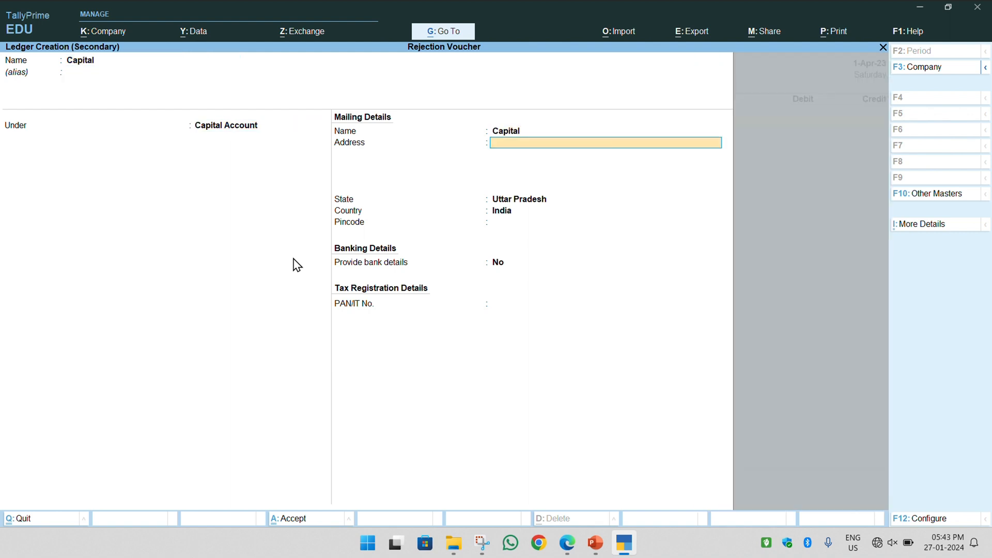
{"action": "key", "text": "Return"}
{"action": "key", "text": "Return"}
{"action": "key", "text": "Return"}
{"action": "key", "text": "Return"}
{"action": "key", "text": "Return"}
{"action": "key", "text": "Return"}
{"action": "key", "text": "Return"}
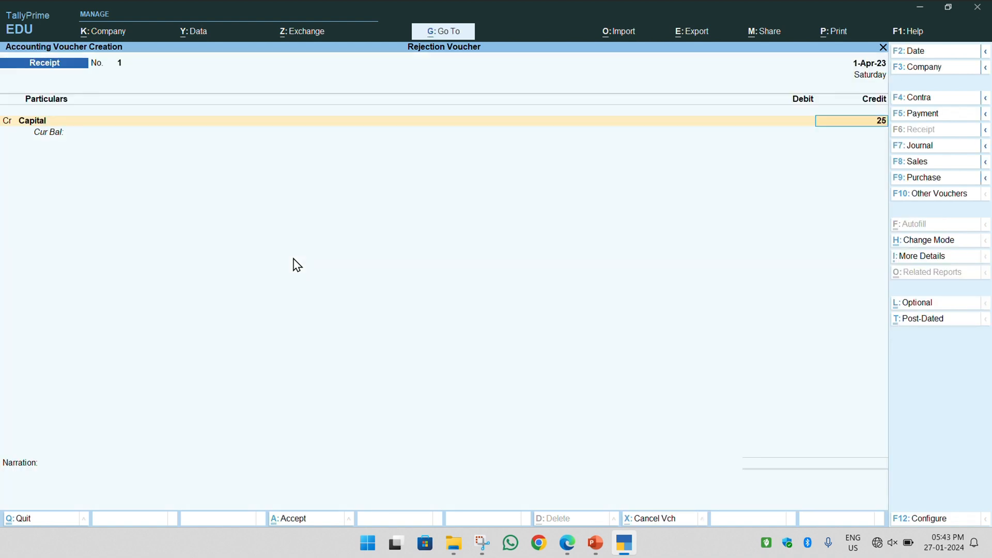
Step: Credit Capital with 25,00,000 and debit Cash with 10,00,000 in the Receipt voucher
{"action": "type", "text": "2500000"}
{"action": "key", "text": "Return"}
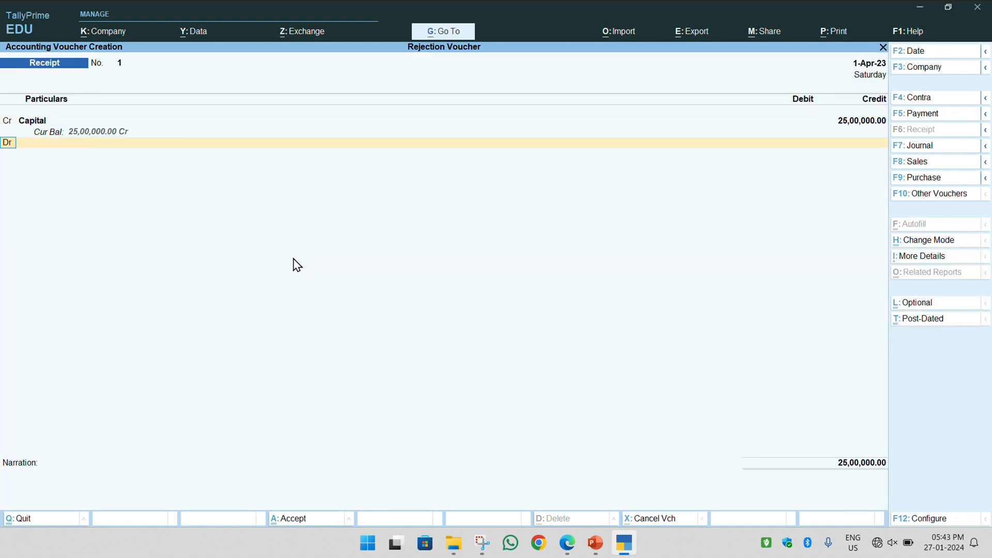
{"action": "key", "text": "Return"}
{"action": "key", "text": "Down"}
{"action": "key", "text": "Return"}
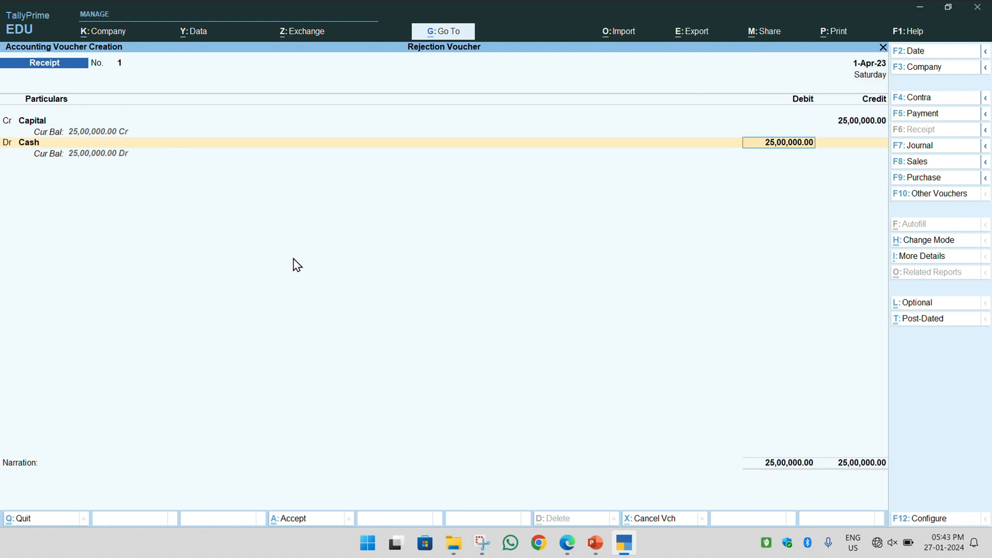
{"action": "type", "text": "1"}
{"action": "type", "text": "0,00,00000000"}
{"action": "key", "text": "Return"}
{"action": "key", "text": "Return"}
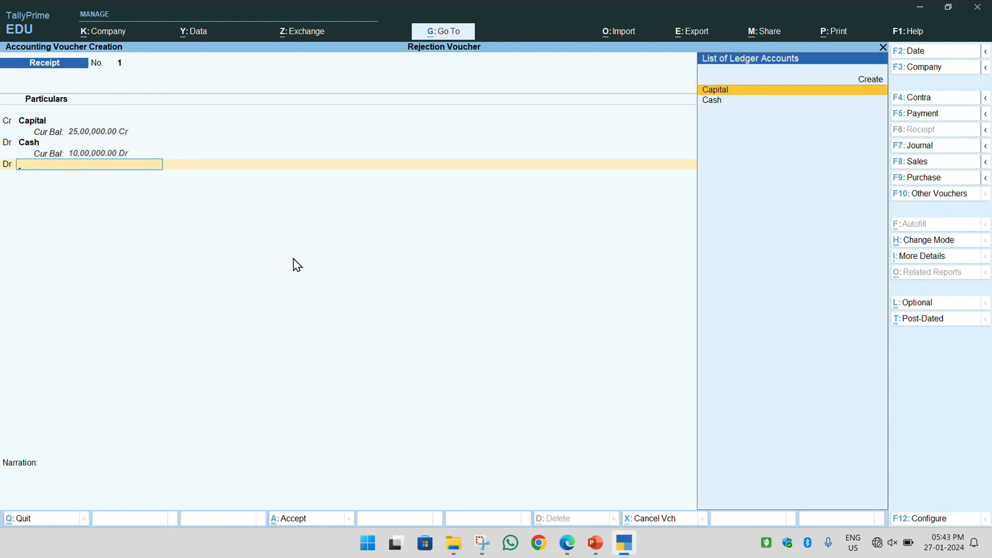
Step: Create a ledger named Sbi Bank under Bank Accounts for the second debit line, leaving its bank and mailing details at their defaults
{"action": "key", "text": "alt+c"}
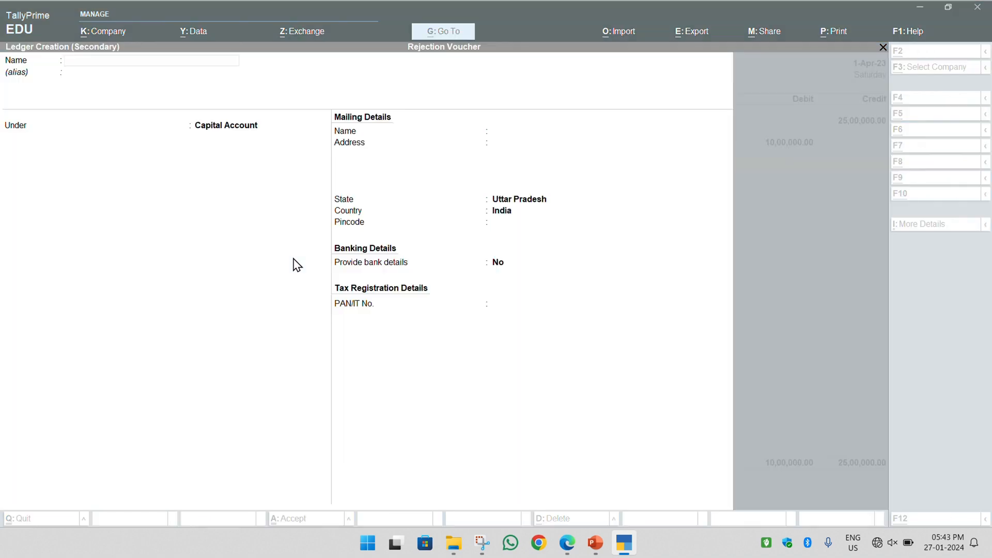
{"action": "key", "text": "alt+Tab"}
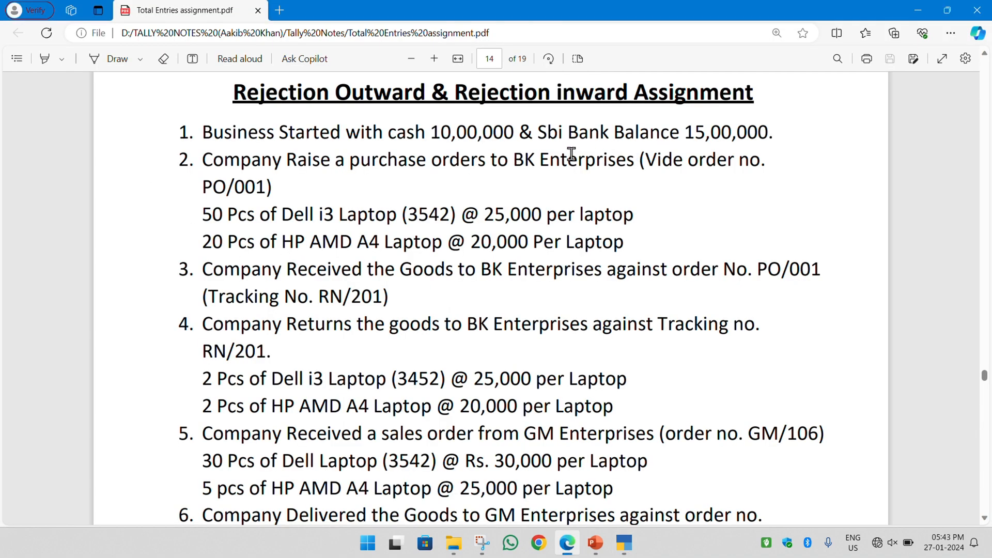
{"action": "key", "text": "alt+Tab"}
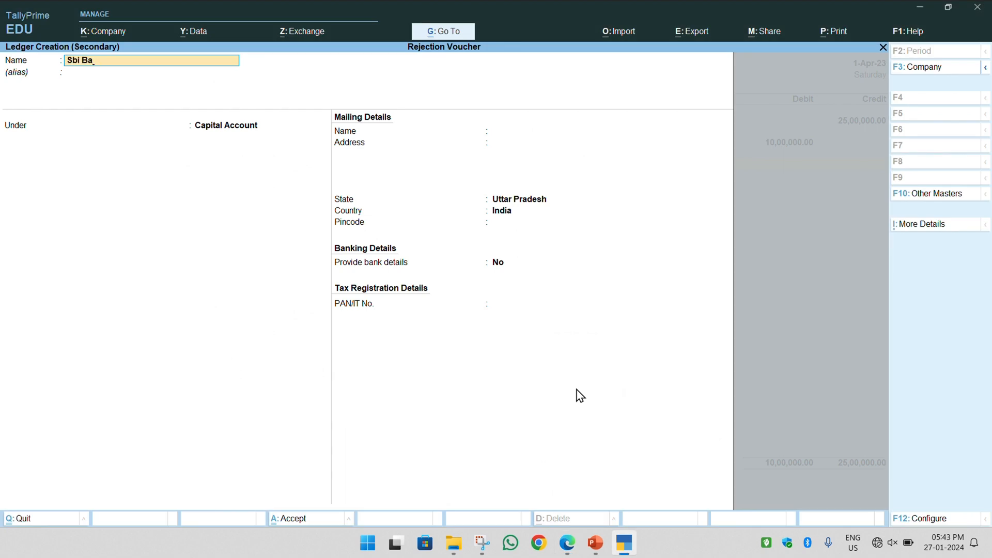
{"action": "type", "text": "Sbi Bank"}
{"action": "key", "text": "Return"}
{"action": "type", "text": "Bank"}
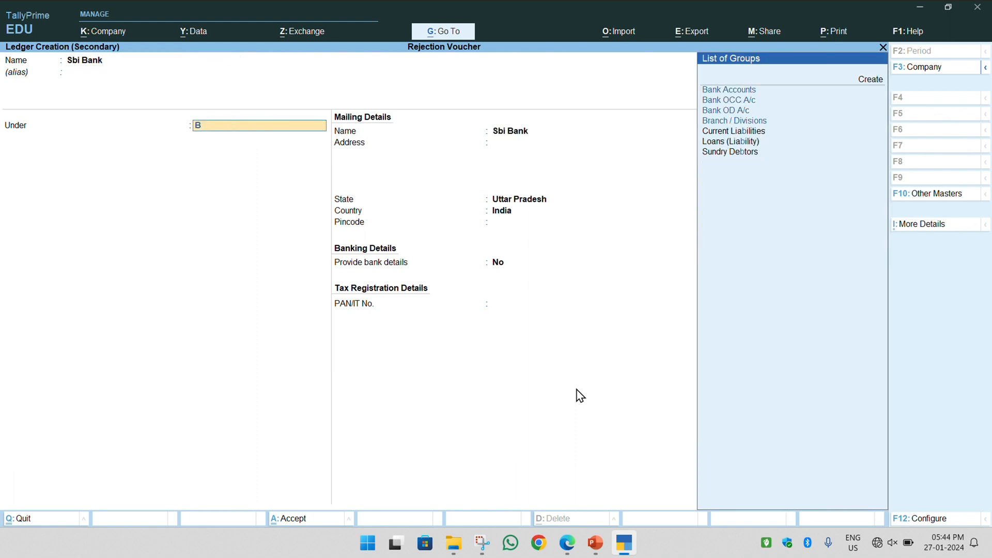
{"action": "key", "text": "Return"}
{"action": "key", "text": "Return"}
{"action": "key", "text": "Return"}
{"action": "key", "text": "Return"}
{"action": "key", "text": "Return"}
{"action": "key", "text": "Return"}
{"action": "key", "text": "Return"}
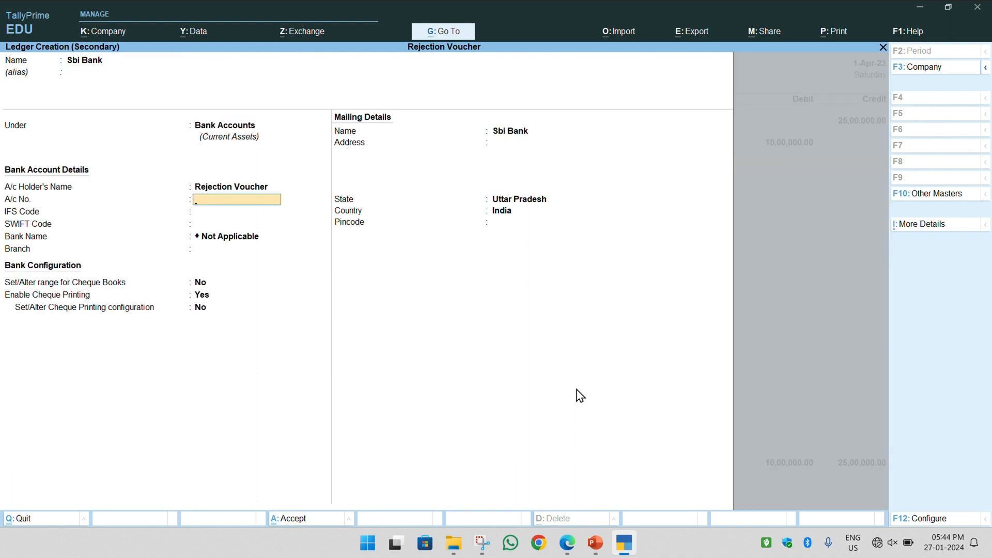
{"action": "key", "text": "Return"}
{"action": "key", "text": "Return"}
{"action": "key", "text": "Return"}
{"action": "key", "text": "Return"}
{"action": "key", "text": "Return"}
{"action": "key", "text": "Return"}
{"action": "key", "text": "Return"}
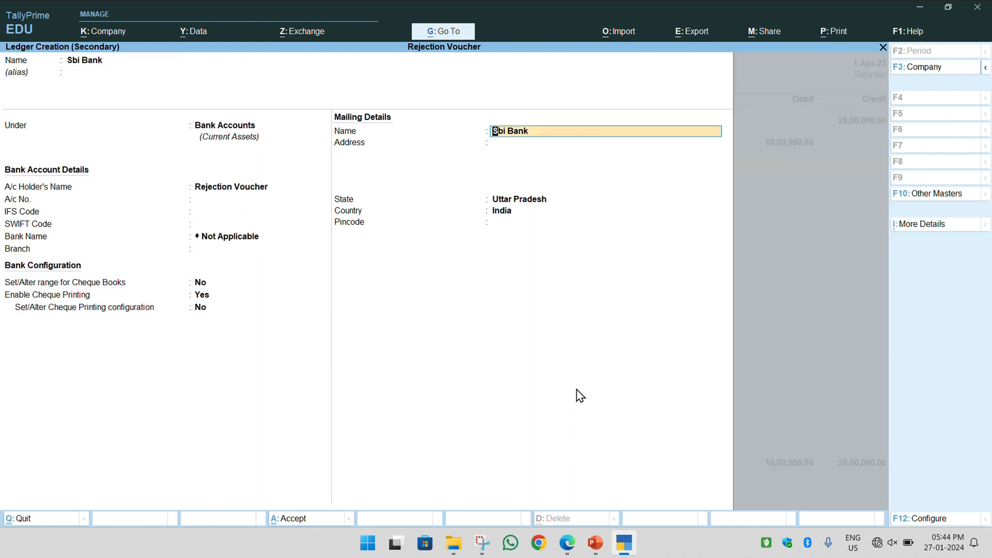
{"action": "key", "text": "Return"}
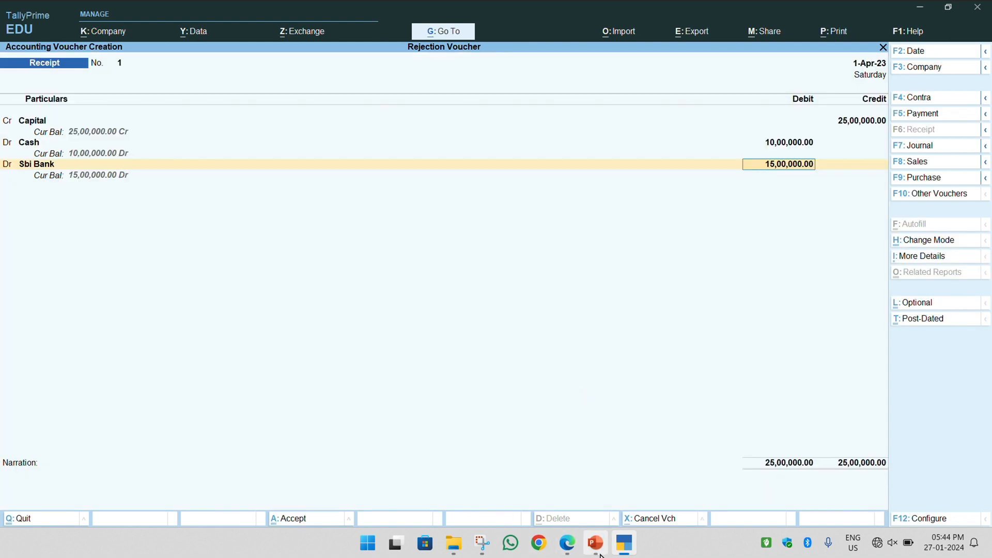
Step: Check the Sbi Bank amount in the assignment PDF, accept its 15,00,000 debit, save the Receipt voucher and leave voucher entry
{"action": "left_click", "coordinate": [567, 543]}
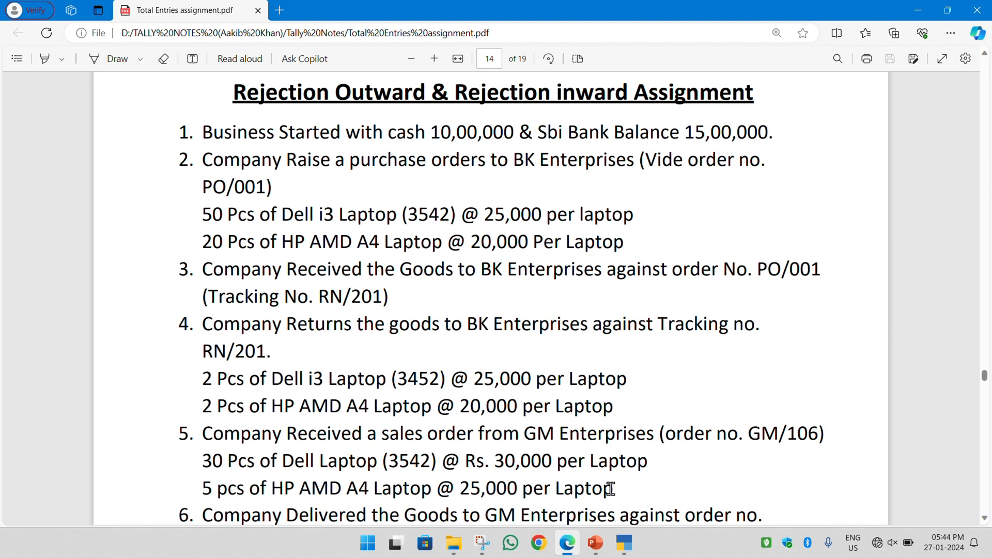
{"action": "left_click", "coordinate": [623, 542]}
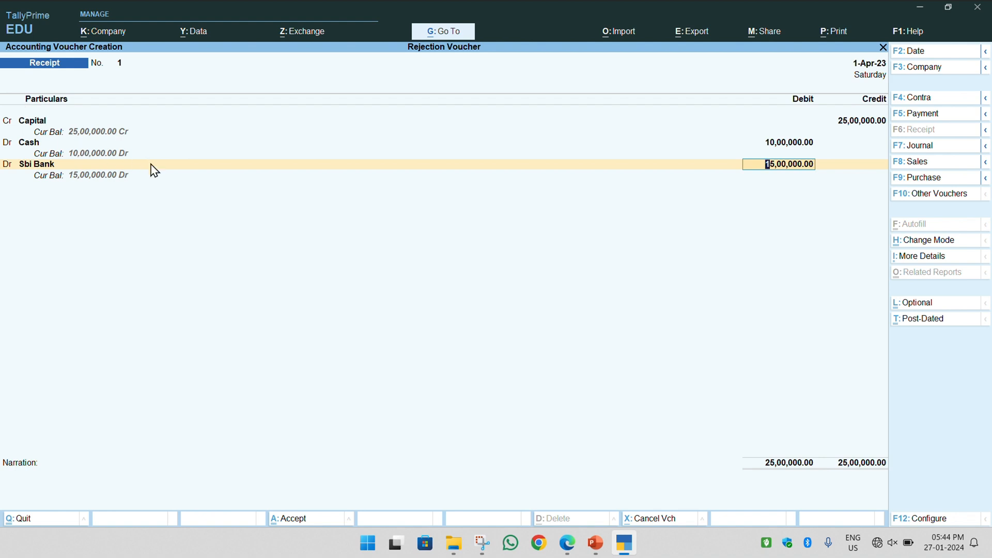
{"action": "key", "text": "Return"}
{"action": "key", "text": "Return"}
{"action": "key", "text": "Return"}
{"action": "key", "text": "Return"}
{"action": "key", "text": "Return"}
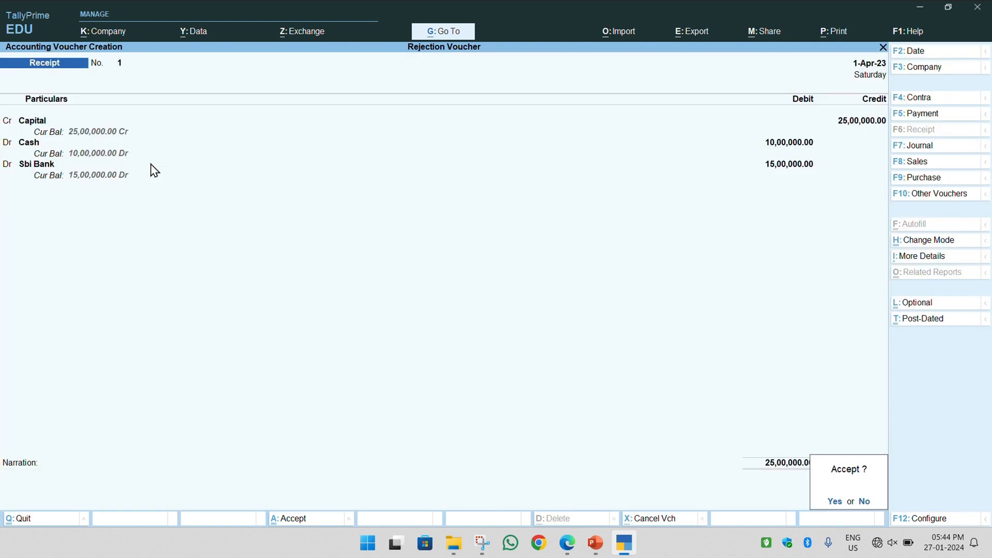
{"action": "key", "text": "Return"}
{"action": "key", "text": "Escape"}
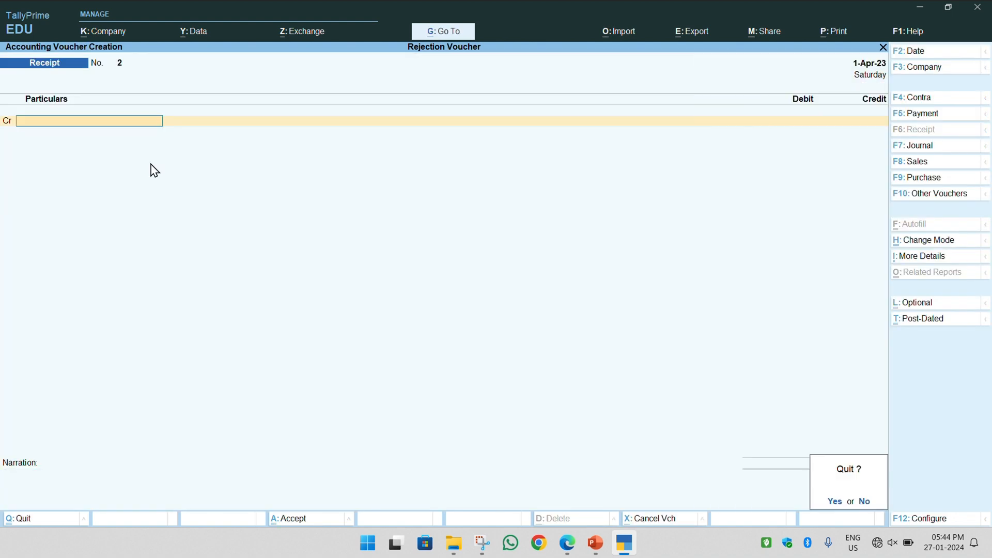
{"action": "key", "text": "Return"}
Step: Open the Balance Sheet to check the Capital Account and Current Assets amounts
{"action": "key", "text": "Down"}
{"action": "key", "text": "Down"}
{"action": "key", "text": "Down"}
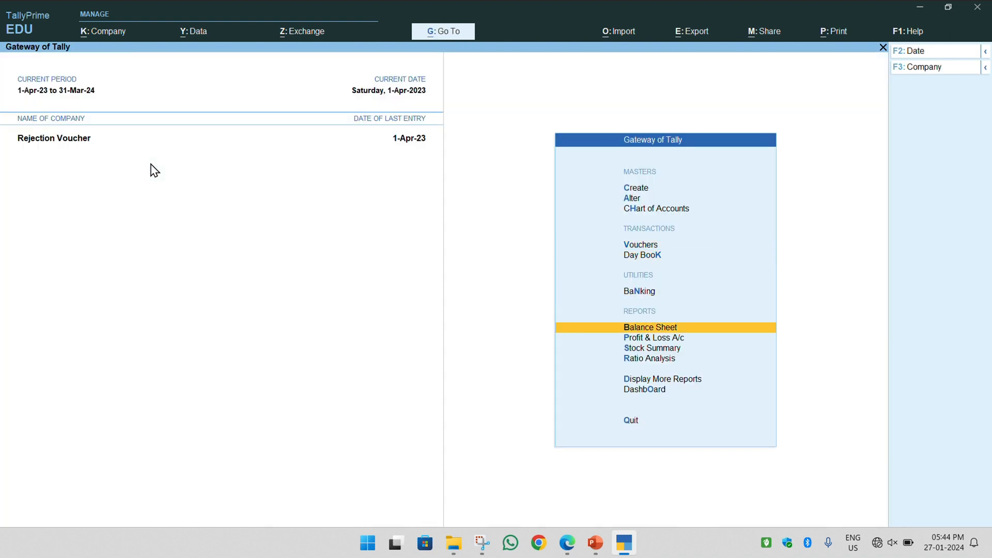
{"action": "key", "text": "Return"}
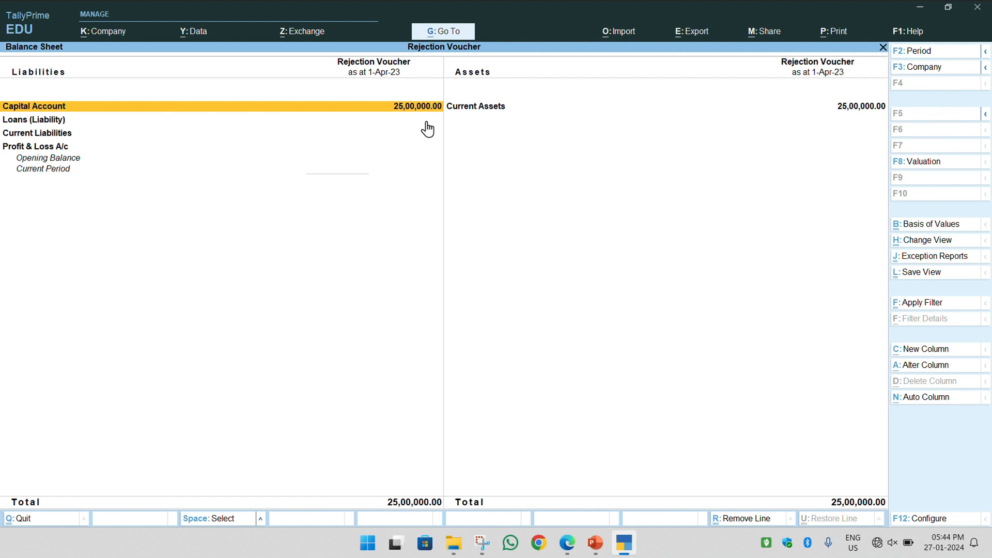
Step: Review the transactions in the assignment PDF, highlighting order number PO/001 and its Dell i3 and HP AMD A4 laptop lines
{"action": "key", "text": "alt+Tab"}
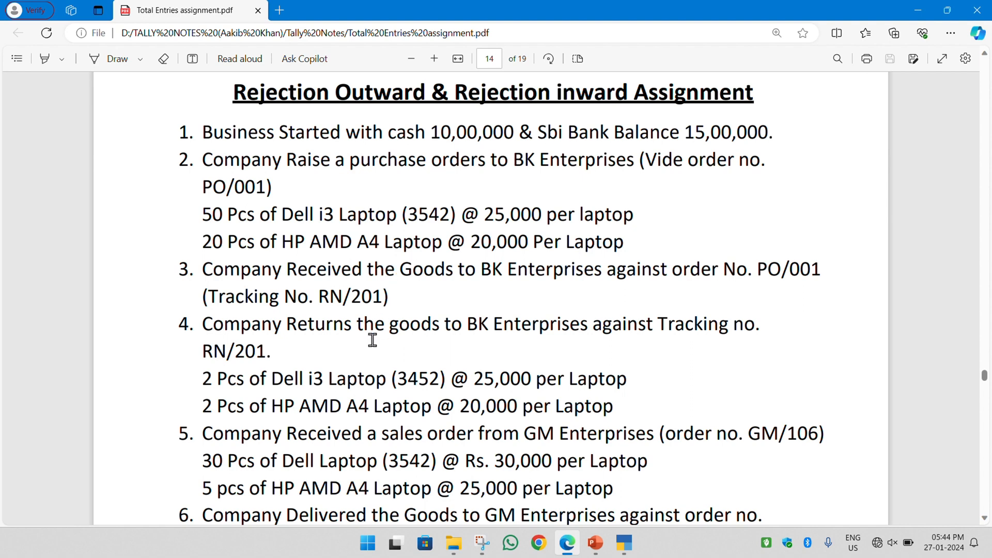
{"action": "scroll", "coordinate": [372, 340], "scroll_direction": "down", "scroll_amount": 1}
{"action": "scroll", "coordinate": [371, 339], "scroll_direction": "down", "scroll_amount": 5}
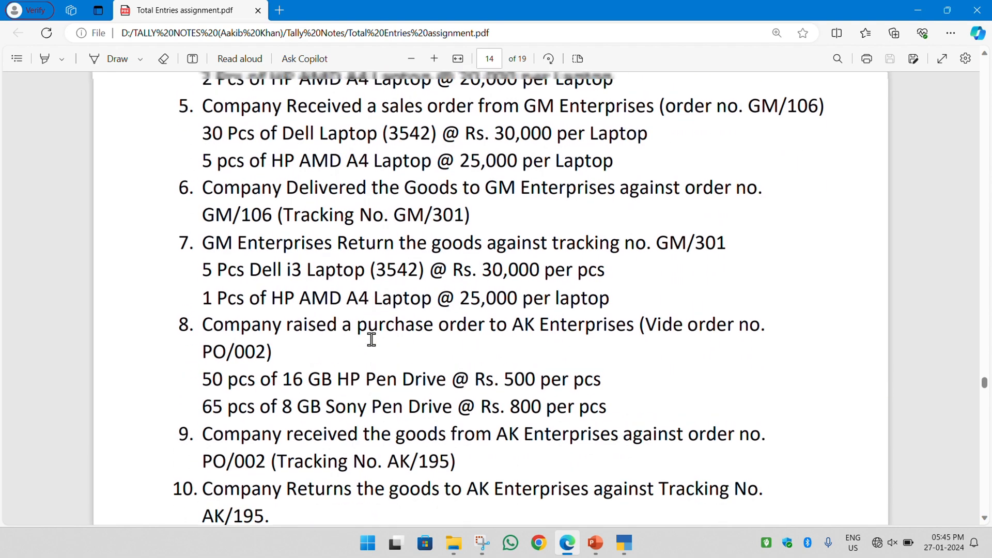
{"action": "scroll", "coordinate": [371, 338], "scroll_direction": "up", "scroll_amount": 4}
{"action": "scroll", "coordinate": [371, 333], "scroll_direction": "up", "scroll_amount": 1}
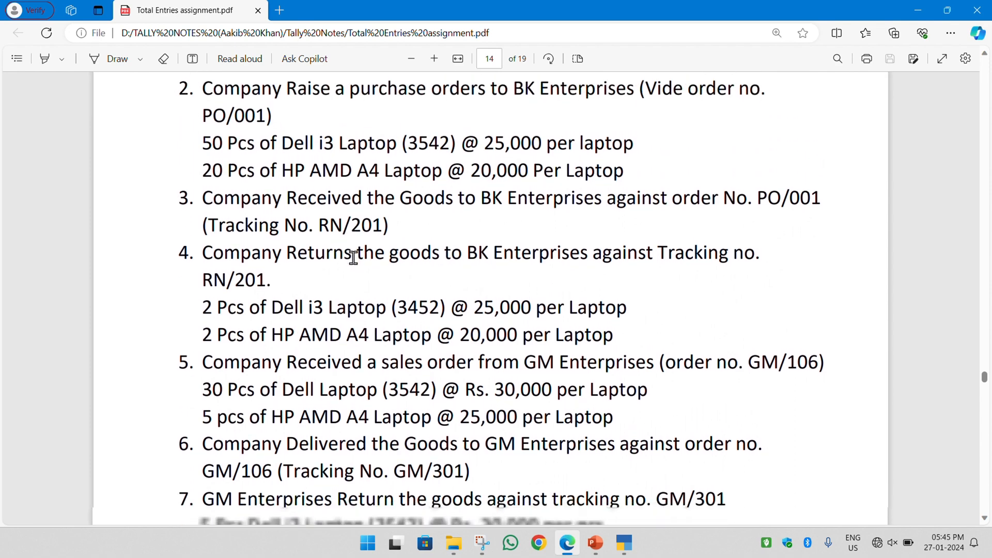
{"action": "scroll", "coordinate": [354, 257], "scroll_direction": "up", "scroll_amount": 2}
{"action": "scroll", "coordinate": [341, 243], "scroll_direction": "down", "scroll_amount": 1}
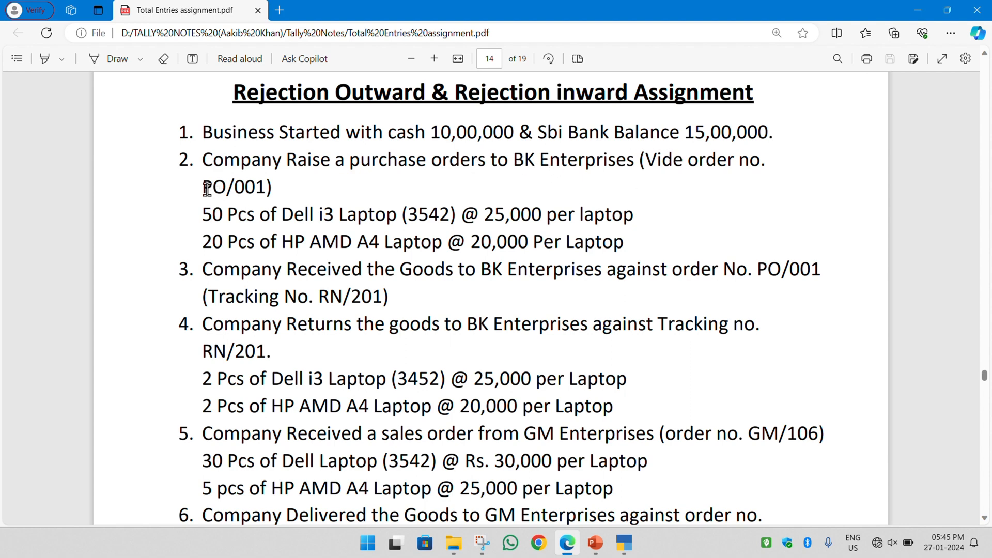
{"action": "left_click_drag", "start_coordinate": [202, 187], "coordinate": [267, 191]}
{"action": "left_click_drag", "start_coordinate": [202, 214], "coordinate": [621, 243]}
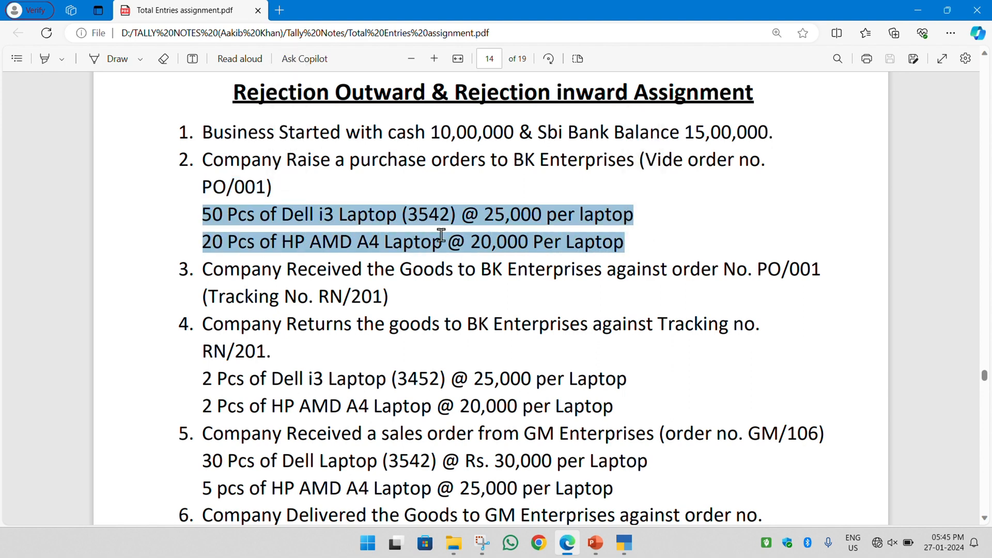
Step: Return to TallyPrime, close the Balance Sheet and open voucher entry
{"action": "left_click", "coordinate": [624, 542]}
{"action": "key", "text": "Escape"}
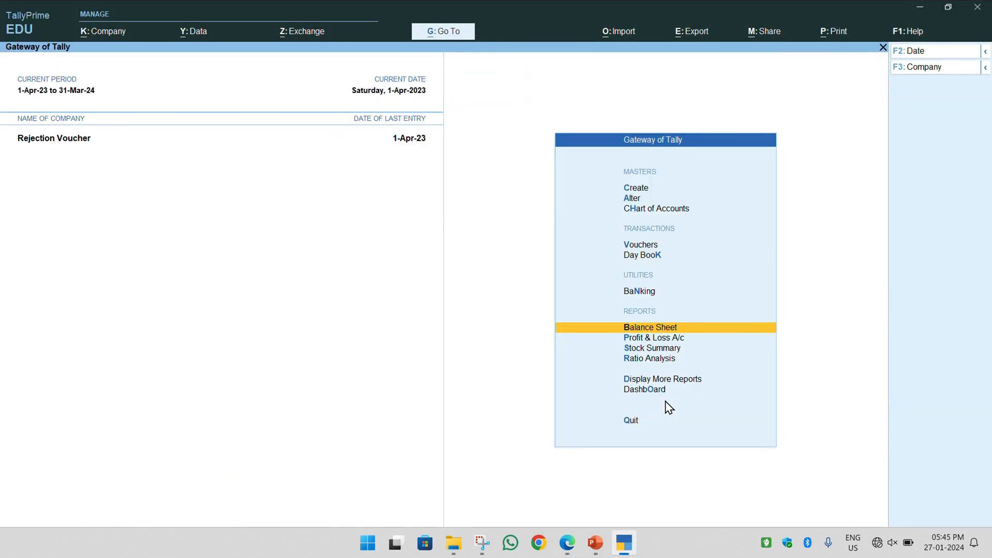
{"action": "key", "text": "Escape"}
{"action": "key", "text": "Escape"}
{"action": "key", "text": "Down"}
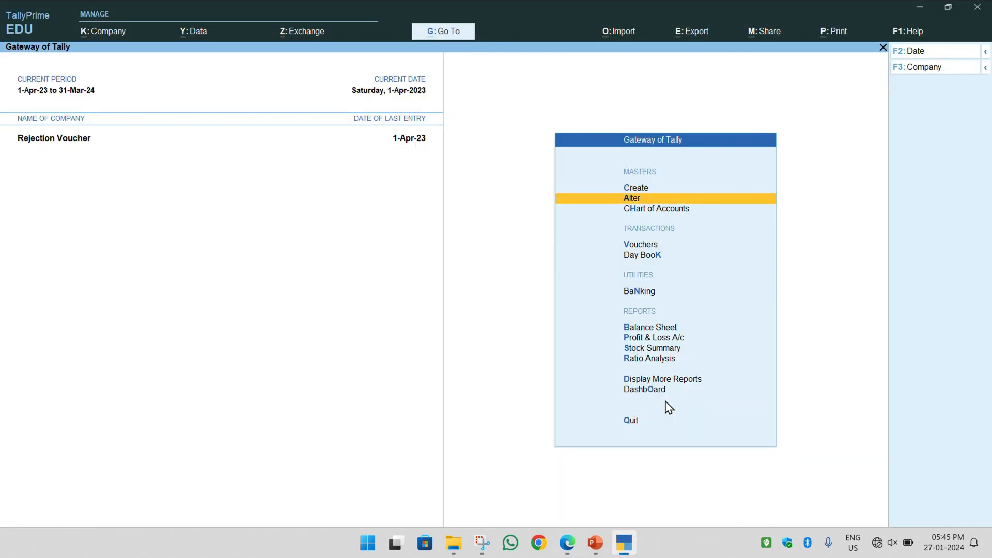
{"action": "key", "text": "Down"}
{"action": "key", "text": "Down"}
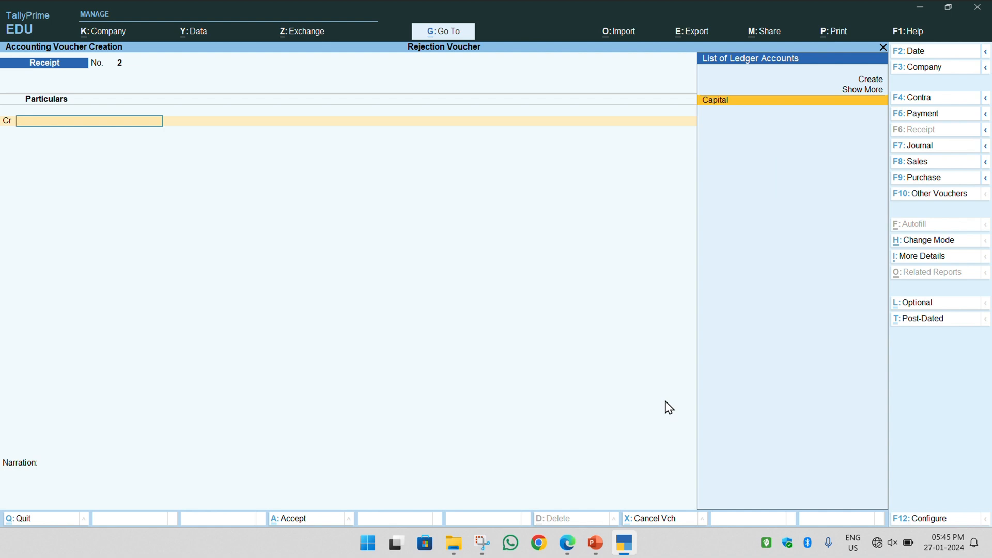
Step: Open the list of other voucher types and show the inactive ones
{"action": "key", "text": "F10"}
{"action": "key", "text": "Down"}
{"action": "key", "text": "Down"}
{"action": "key", "text": "Down"}
{"action": "key", "text": "Down"}
{"action": "key", "text": "Down"}
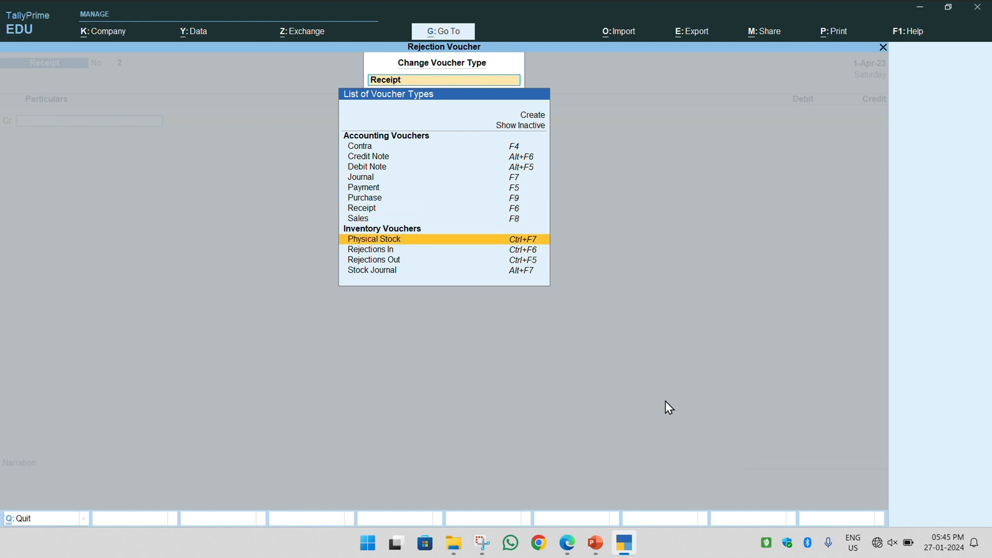
{"action": "key", "text": "Up"}
{"action": "key", "text": "Up"}
{"action": "key", "text": "Up"}
{"action": "key", "text": "Up"}
{"action": "key", "text": "Up"}
{"action": "key", "text": "Up"}
{"action": "key", "text": "Up"}
{"action": "key", "text": "Up"}
{"action": "key", "text": "Up"}
{"action": "key", "text": "Up"}
{"action": "key", "text": "Up"}
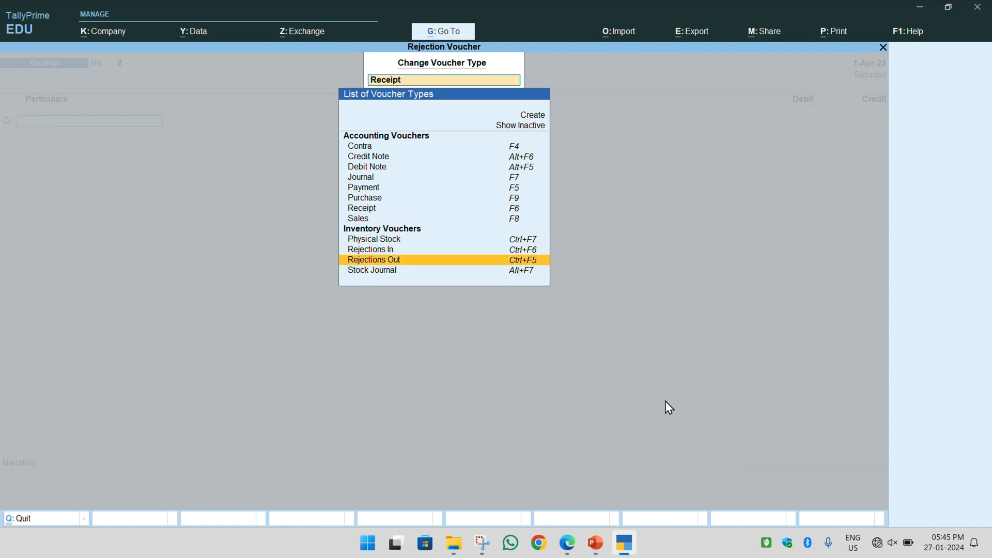
{"action": "key", "text": "Up"}
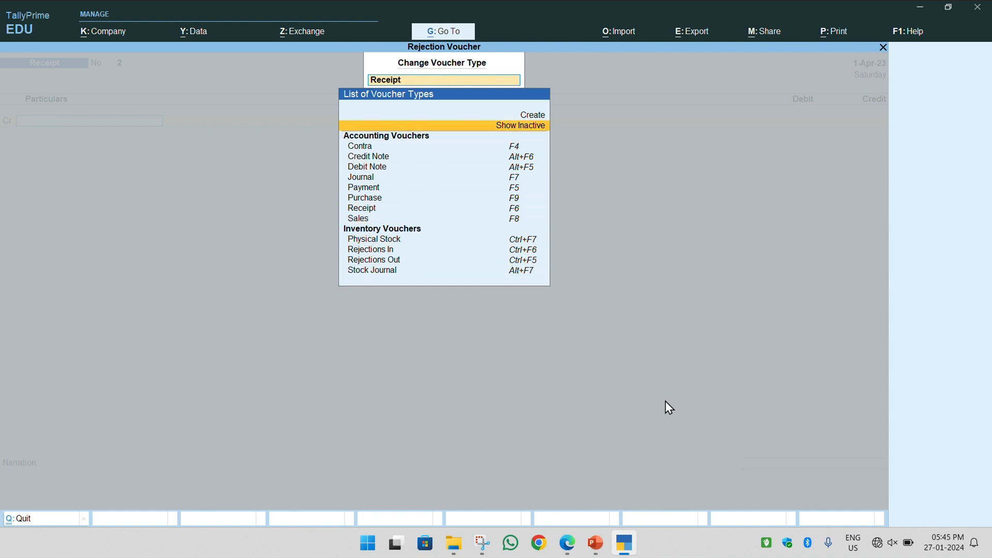
{"action": "key", "text": "Return"}
Step: Choose Purchase Order as the voucher type and activate it
{"action": "key", "text": "Down"}
{"action": "key", "text": "Down"}
{"action": "key", "text": "Down"}
{"action": "key", "text": "Down"}
{"action": "key", "text": "Down"}
{"action": "key", "text": "Down"}
{"action": "key", "text": "Down"}
{"action": "key", "text": "Down"}
{"action": "key", "text": "Down"}
{"action": "key", "text": "Down"}
{"action": "key", "text": "Down"}
{"action": "key", "text": "Down"}
{"action": "key", "text": "Down"}
{"action": "key", "text": "Down"}
{"action": "key", "text": "Down"}
{"action": "key", "text": "Down"}
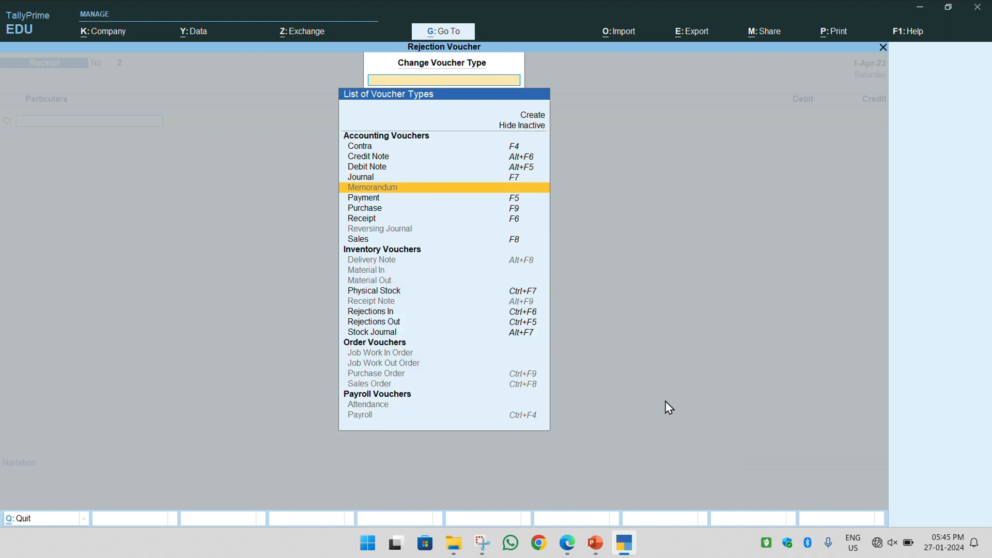
{"action": "key", "text": "Down"}
{"action": "key", "text": "Down"}
{"action": "key", "text": "Down"}
{"action": "key", "text": "Down"}
{"action": "key", "text": "Down"}
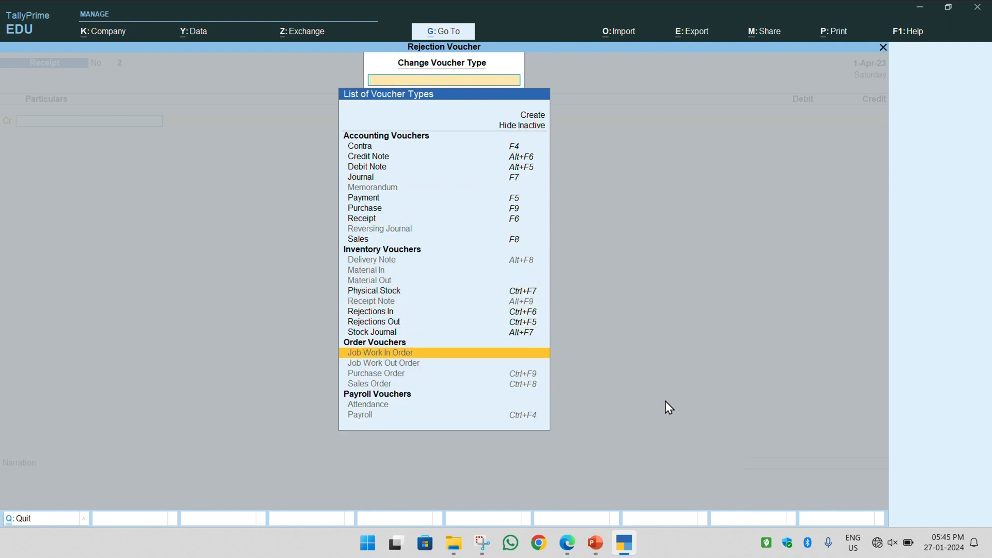
{"action": "key", "text": "Return"}
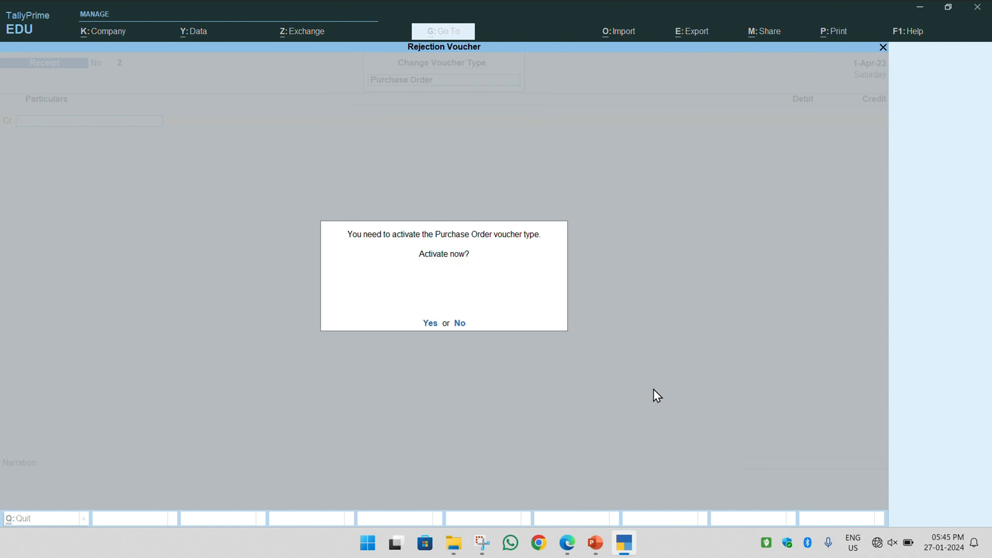
{"action": "key", "text": "y"}
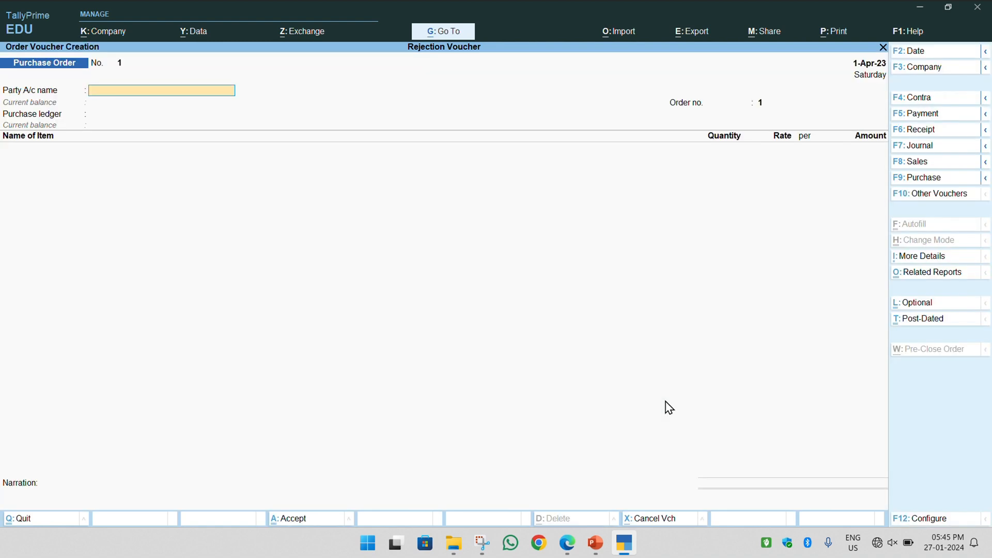
Step: Check the supplier in the assignment PDF and create a party ledger named Bk Enterprises under Sundry Creditors, keeping the other defaults
{"action": "key", "text": "ctrl"}
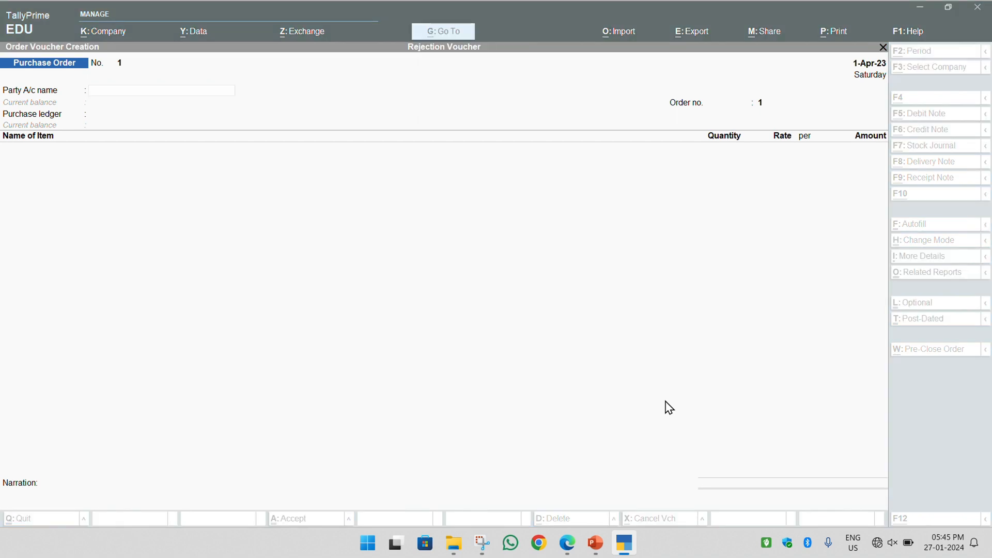
{"action": "key", "text": "alt+Tab"}
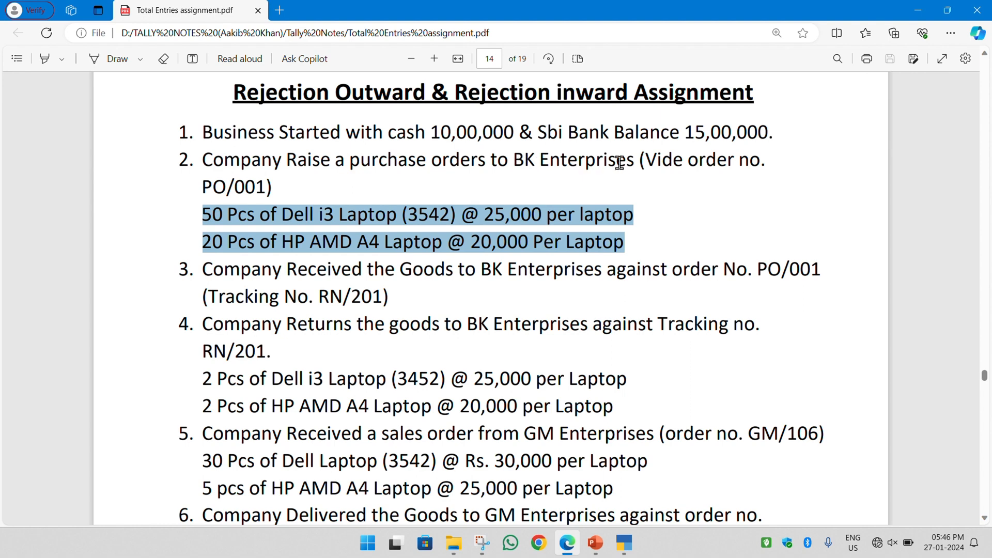
{"action": "key", "text": "alt+Tab"}
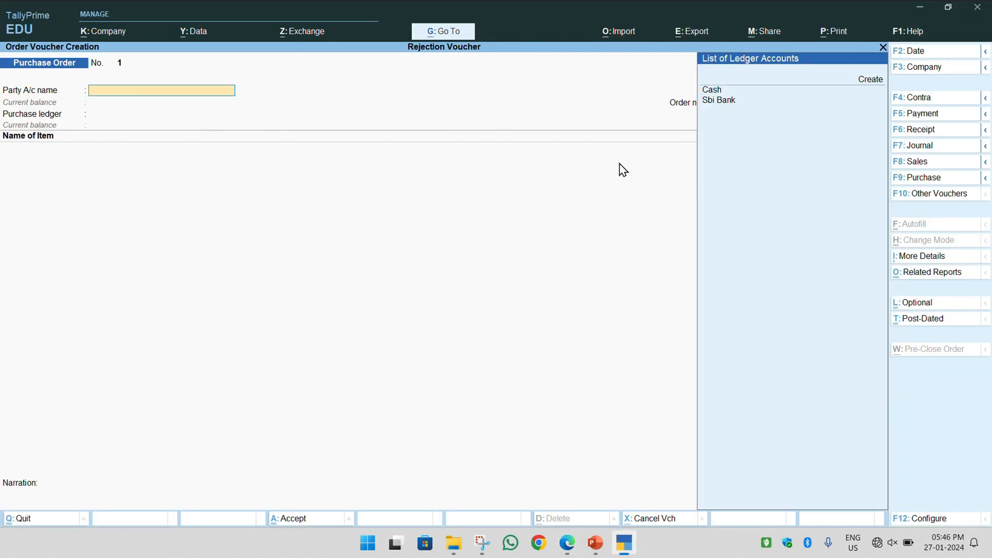
{"action": "key", "text": "Down"}
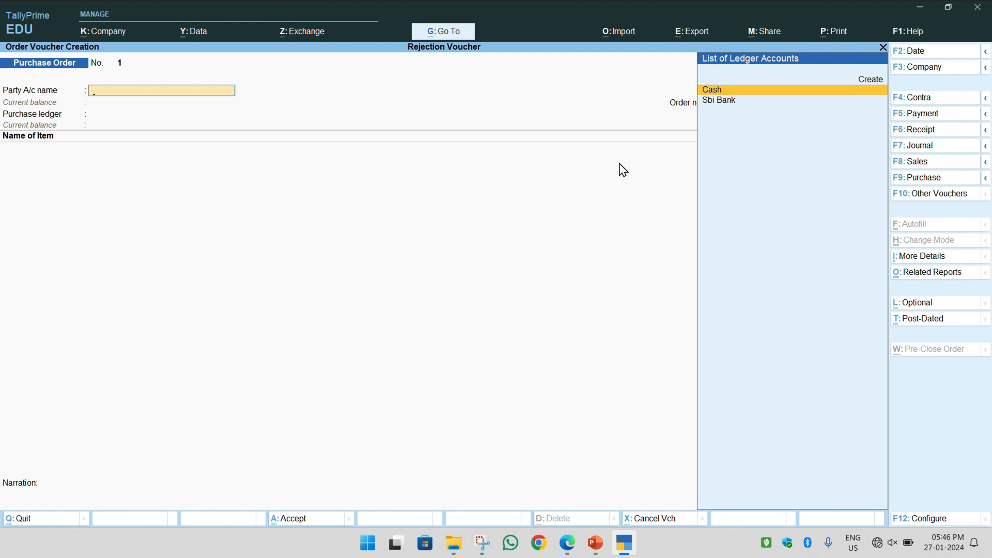
{"action": "key", "text": "Up"}
{"action": "key", "text": "Return"}
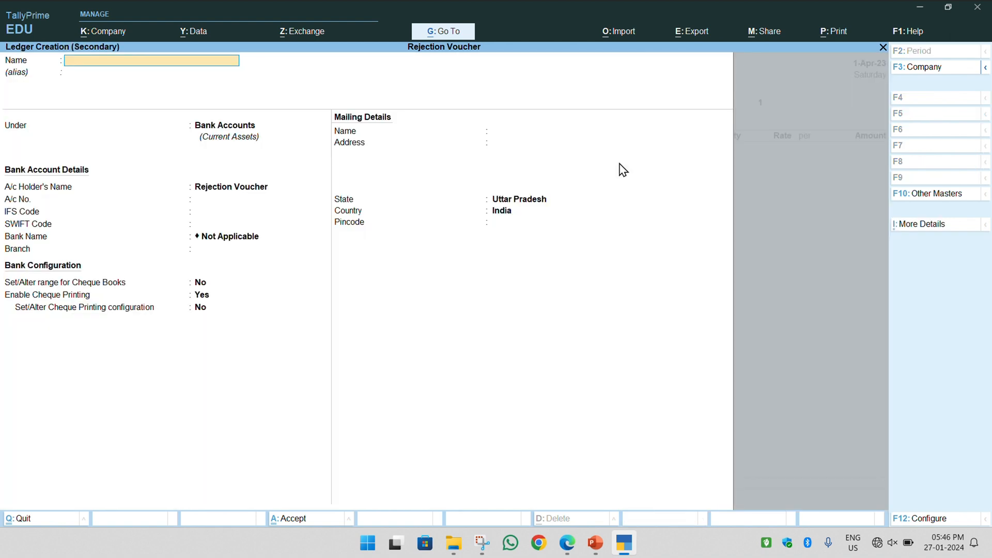
{"action": "type", "text": "Bk Enterprises"}
{"action": "key", "text": "Return"}
{"action": "key", "text": "Return"}
{"action": "type", "text": "Su"}
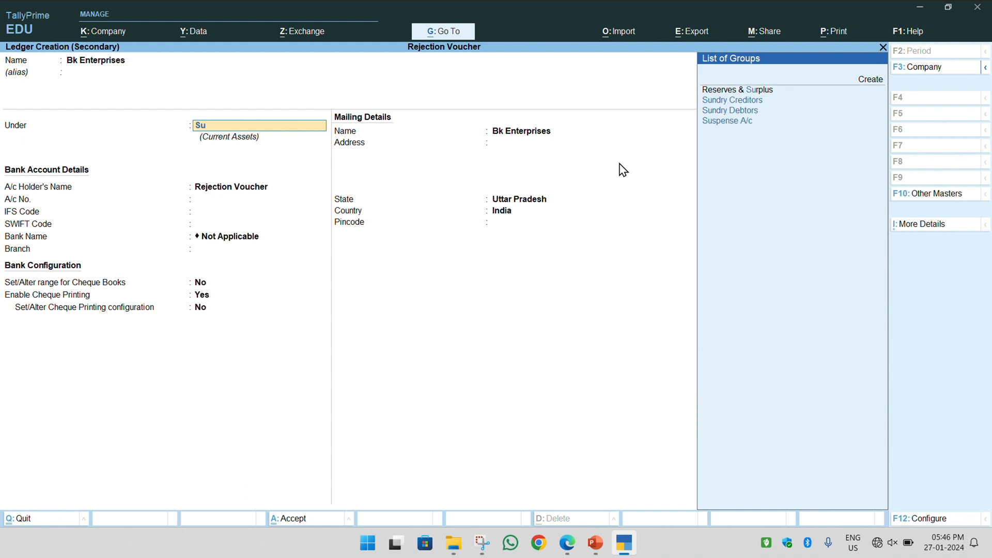
{"action": "type", "text": "n"}
{"action": "key", "text": "Return"}
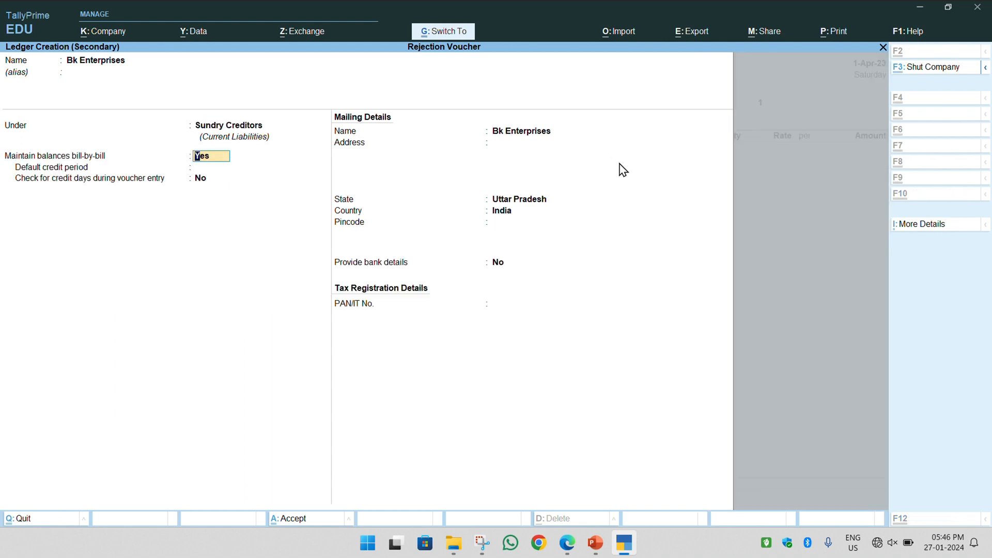
{"action": "key", "text": "ctrl+a"}
Step: Leave the order and receipt details blank and accept the default party details for Bk Enterprises
{"action": "key", "text": "Return"}
{"action": "key", "text": "Return"}
{"action": "key", "text": "Return"}
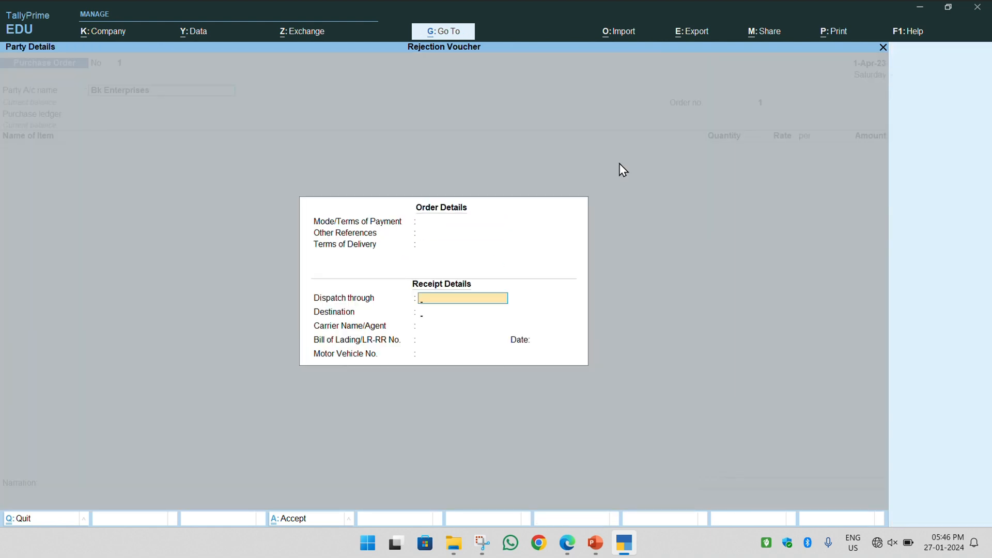
{"action": "key", "text": "Return"}
{"action": "key", "text": "Return"}
{"action": "key", "text": "Return"}
{"action": "key", "text": "Return"}
{"action": "key", "text": "Return"}
{"action": "key", "text": "Return"}
{"action": "key", "text": "Return"}
{"action": "key", "text": "Return"}
{"action": "key", "text": "Return"}
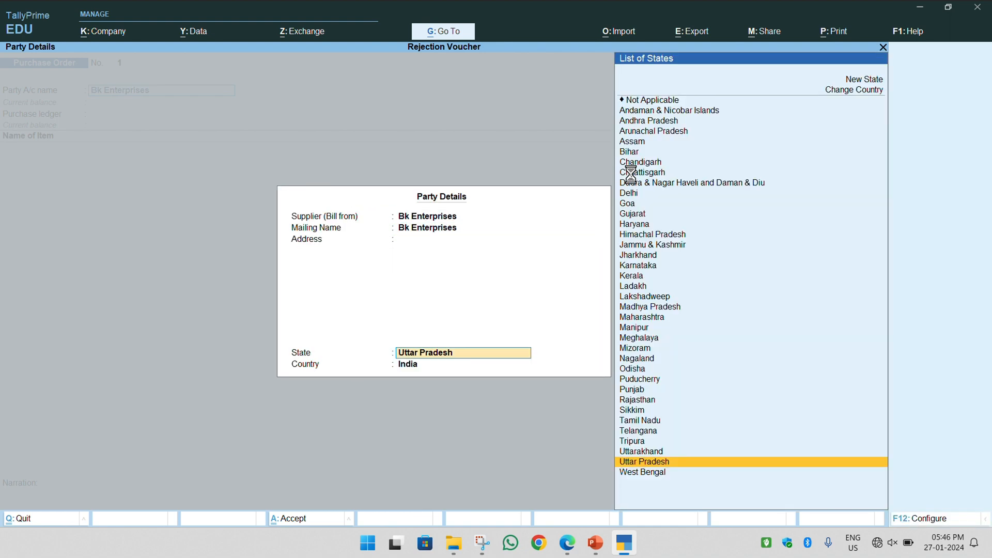
{"action": "key", "text": "Return"}
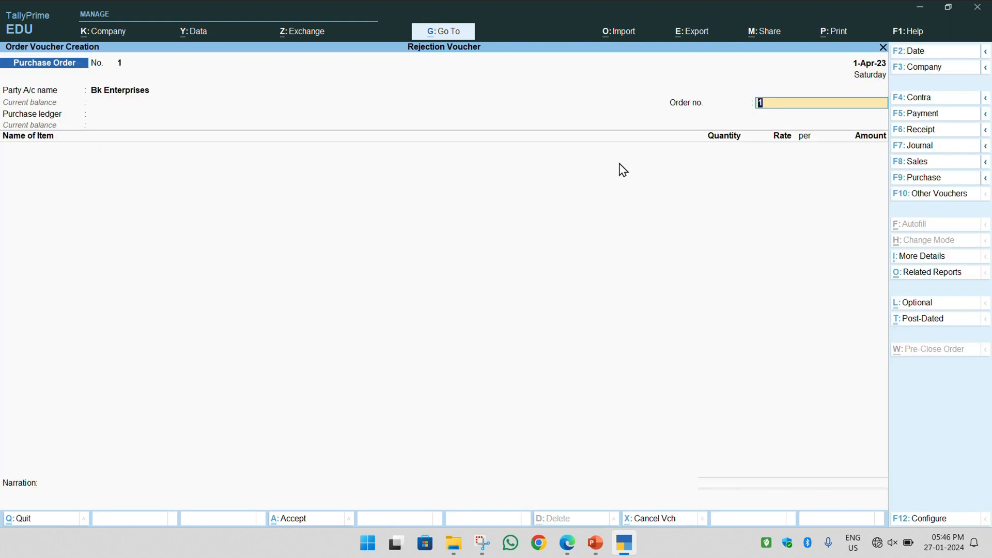
Step: Look up the order number in the assignment PDF, enter PO/001 in the Purchase Order voucher, and go back to the PDF
{"action": "key", "text": "alt+Tab"}
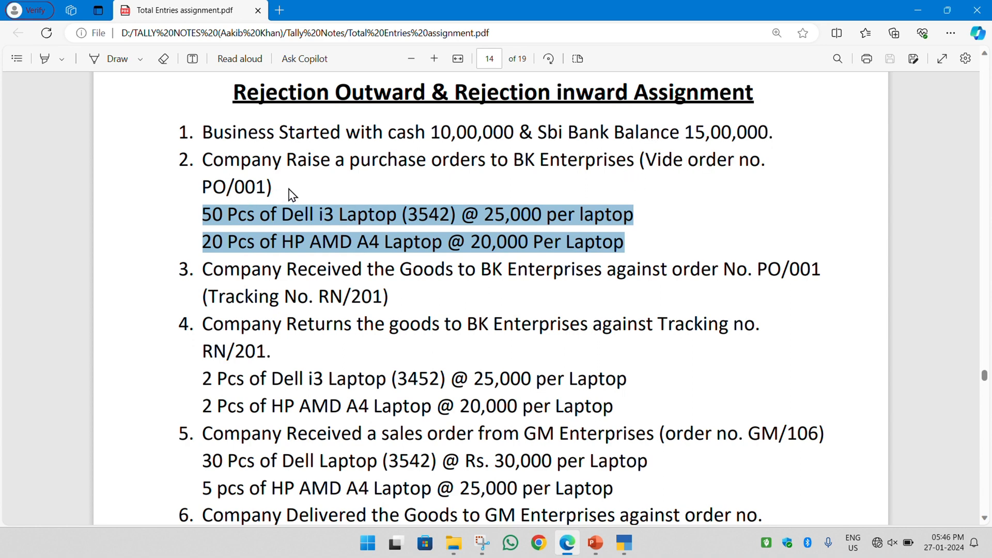
{"action": "key", "text": "alt+Tab"}
{"action": "type", "text": "PO"}
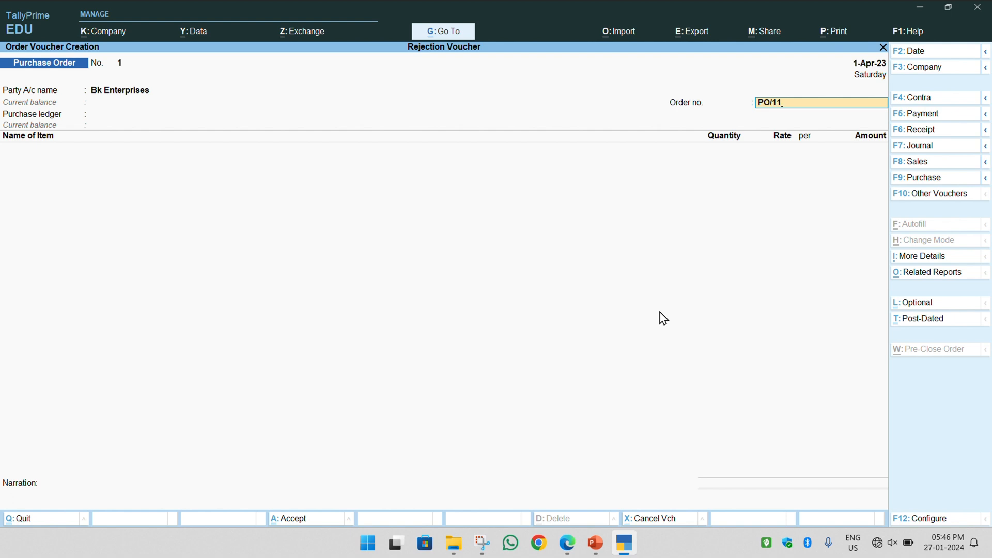
{"action": "type", "text": "/00"}
{"action": "key", "text": "Return"}
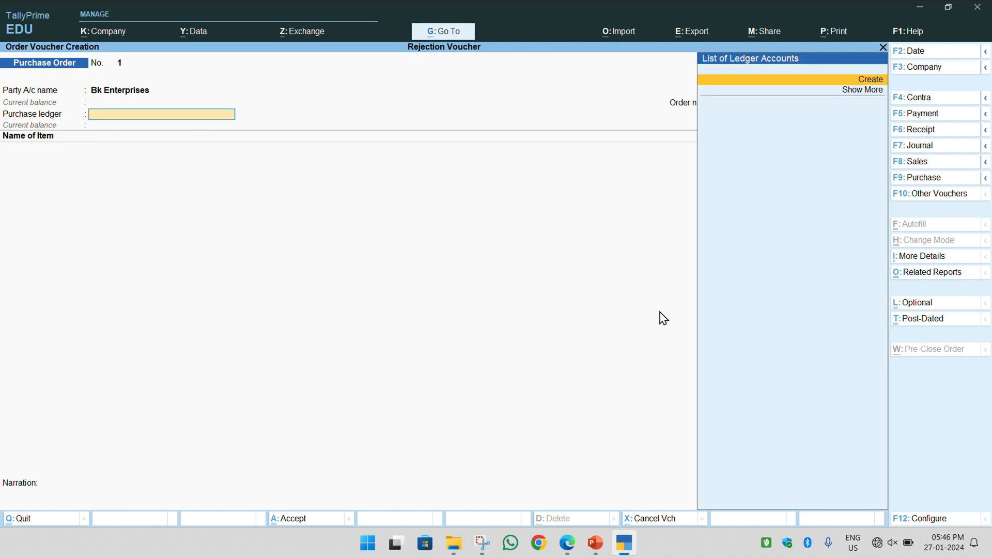
{"action": "key", "text": "alt+Tab"}
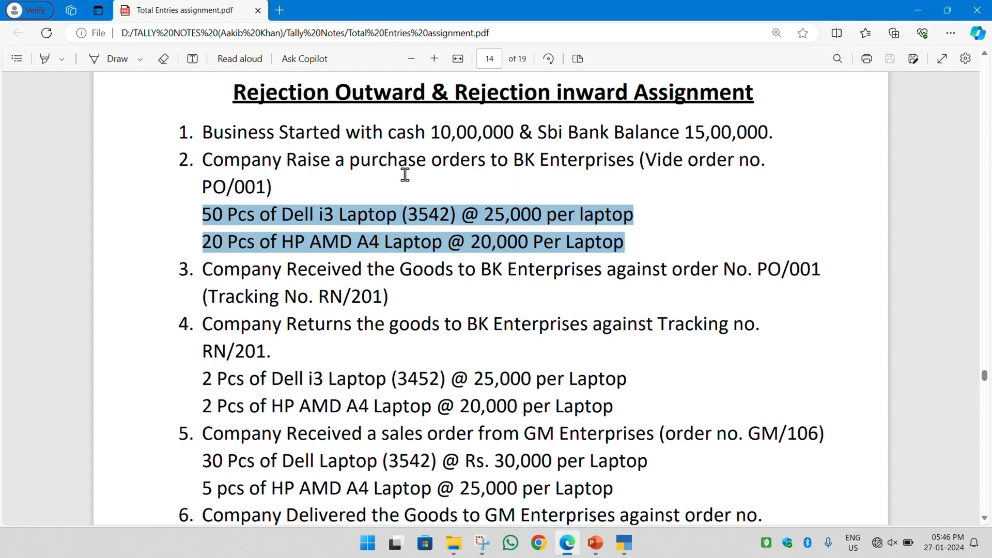
Step: Create a purchase ledger named PURCHASE under Purchase Accounts for the order, keeping the other defaults
{"action": "key", "text": "alt+Tab"}
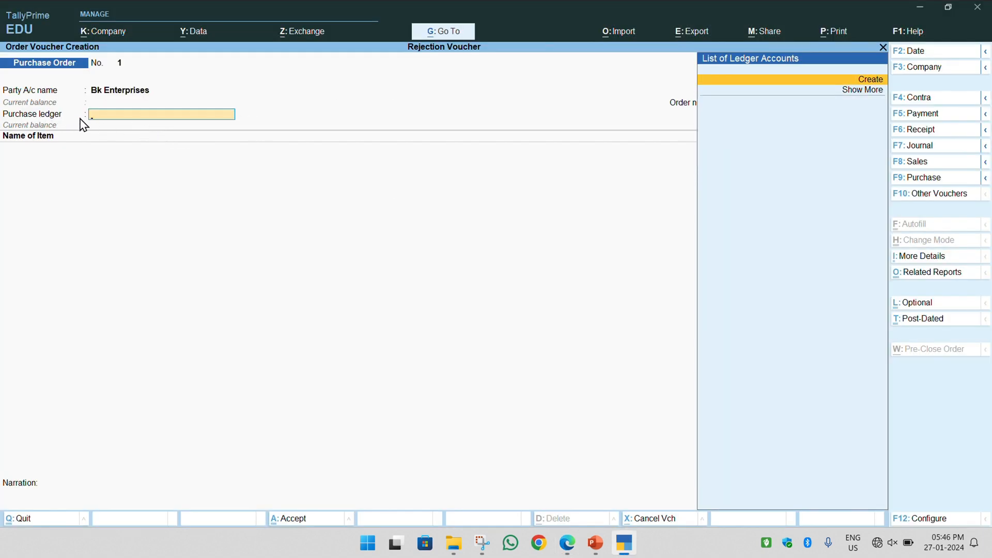
{"action": "key", "text": "alt+c"}
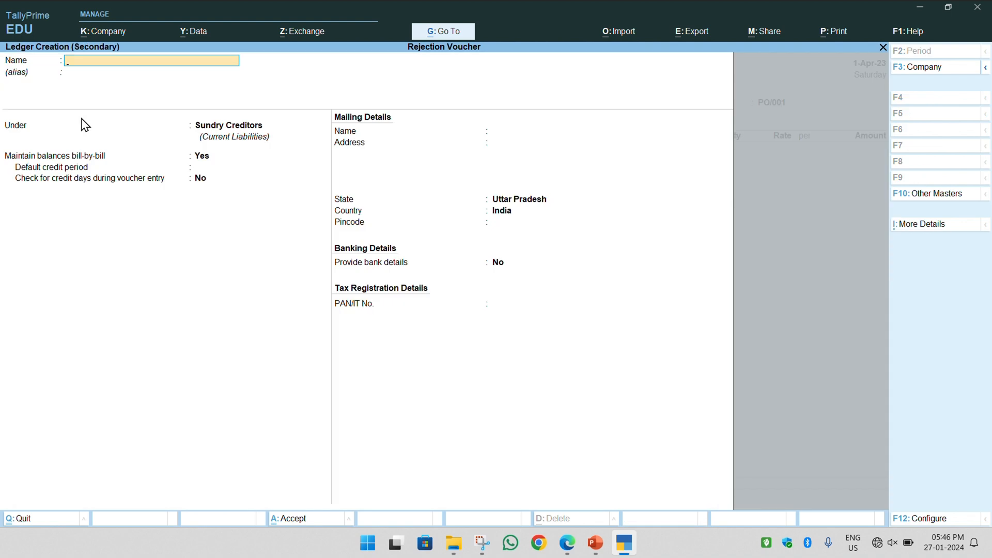
{"action": "type", "text": "PURCHASE"}
{"action": "key", "text": "Return"}
{"action": "key", "text": "Return"}
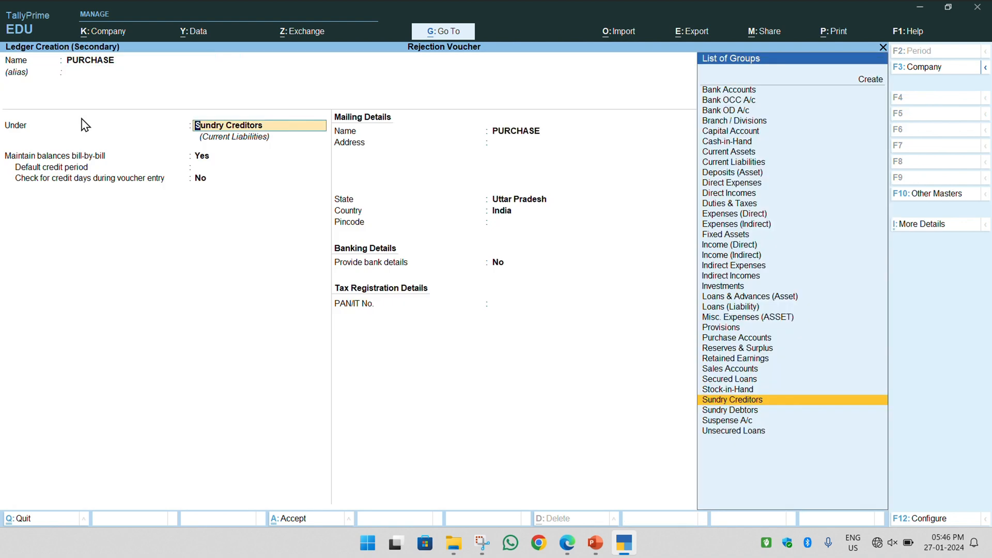
{"action": "type", "text": "PUR"}
{"action": "key", "text": "Return"}
{"action": "key", "text": "Return"}
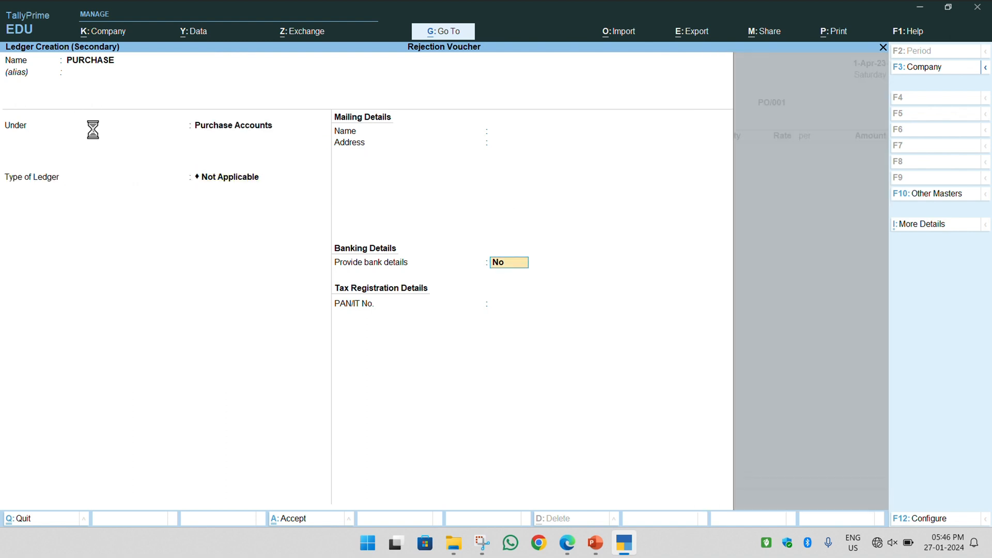
{"action": "key", "text": "Return"}
{"action": "key", "text": "Return"}
{"action": "key", "text": "Return"}
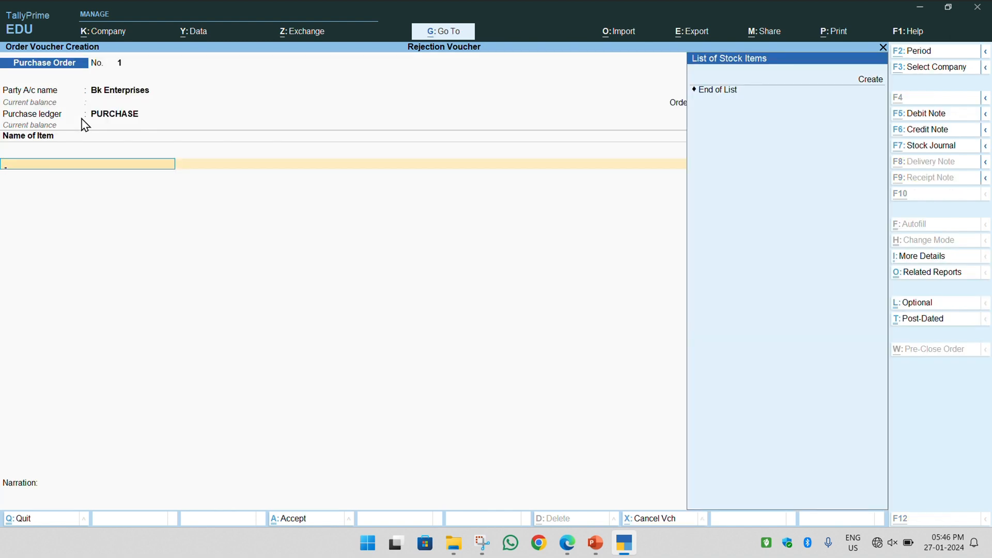
Step: Check the first ordered item in the assignment PDF and start a new stock item named DELL I3 LAPTOP
{"action": "key", "text": "alt+Tab"}
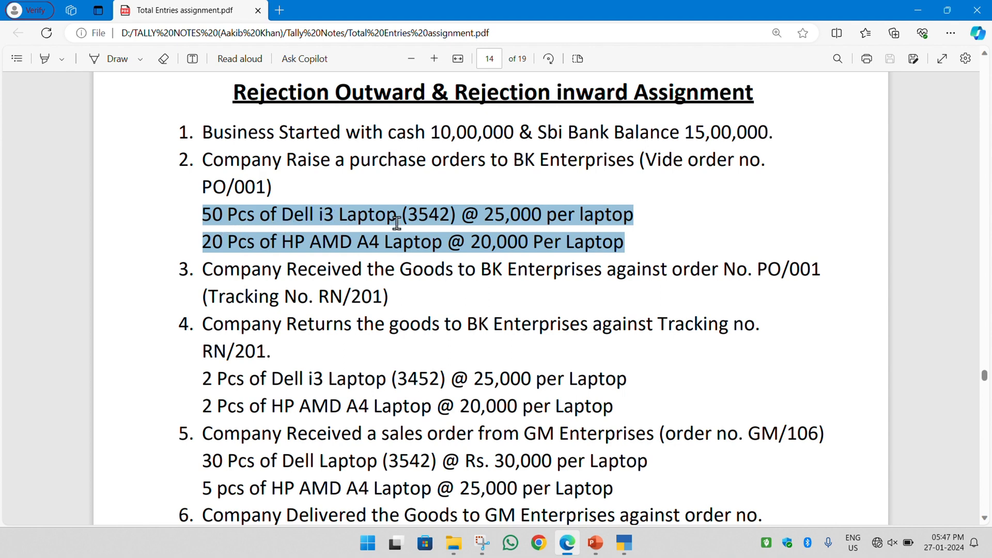
{"action": "key", "text": "alt+Tab"}
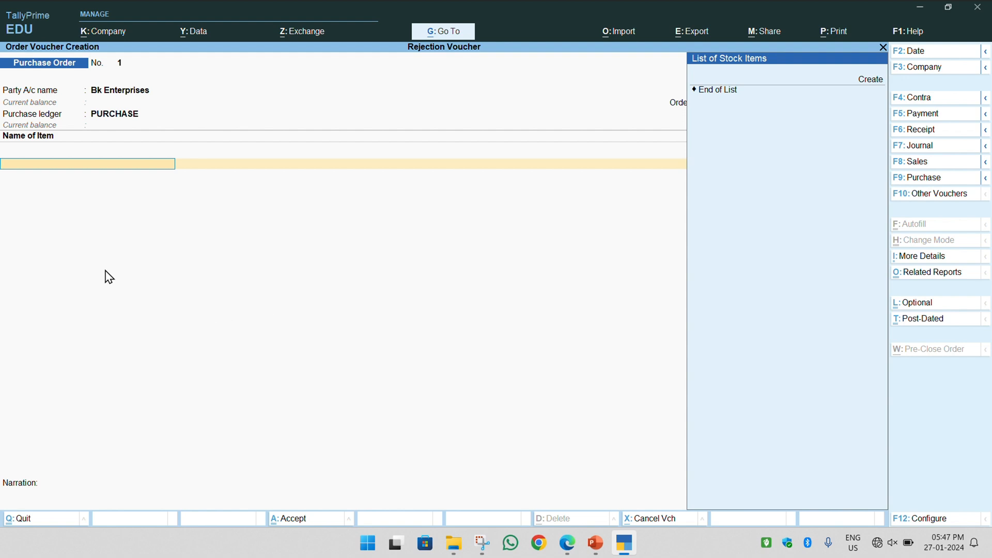
{"action": "left_click", "coordinate": [872, 81]}
{"action": "key", "text": "Return"}
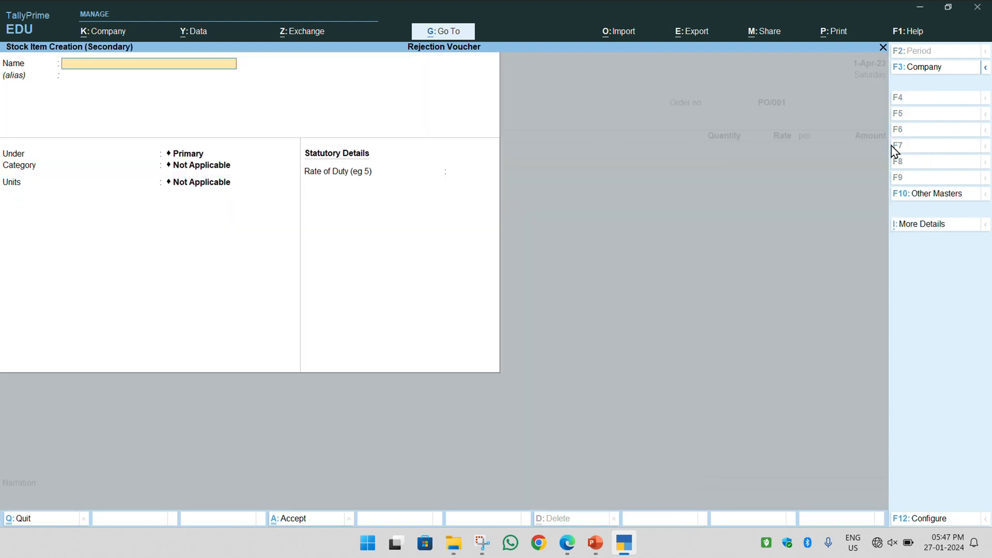
{"action": "type", "text": "DELL I3 LAPTOP"}
{"action": "key", "text": "Return"}
{"action": "key", "text": "Return"}
{"action": "key", "text": "Return"}
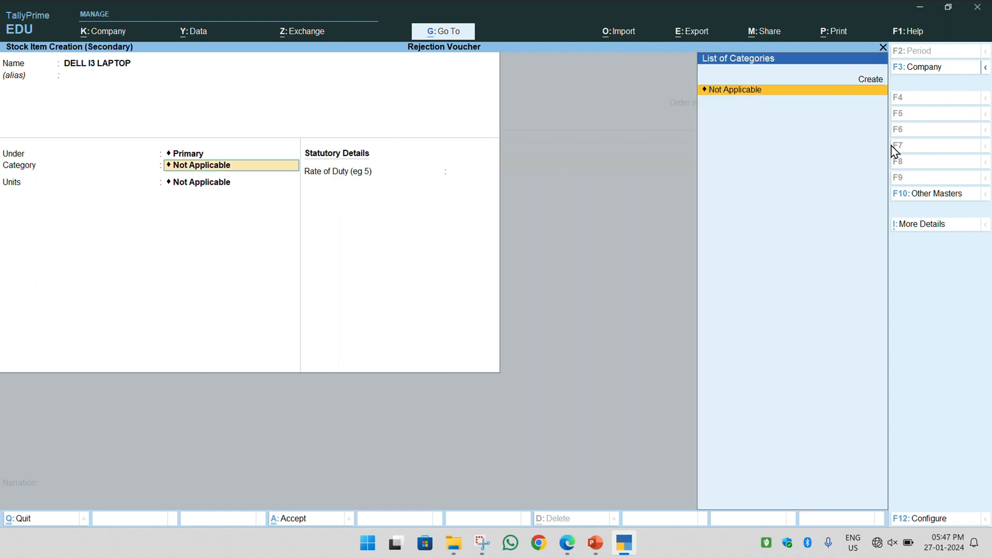
{"action": "key", "text": "BackSpace"}
{"action": "key", "text": "Return"}
{"action": "key", "text": "Return"}
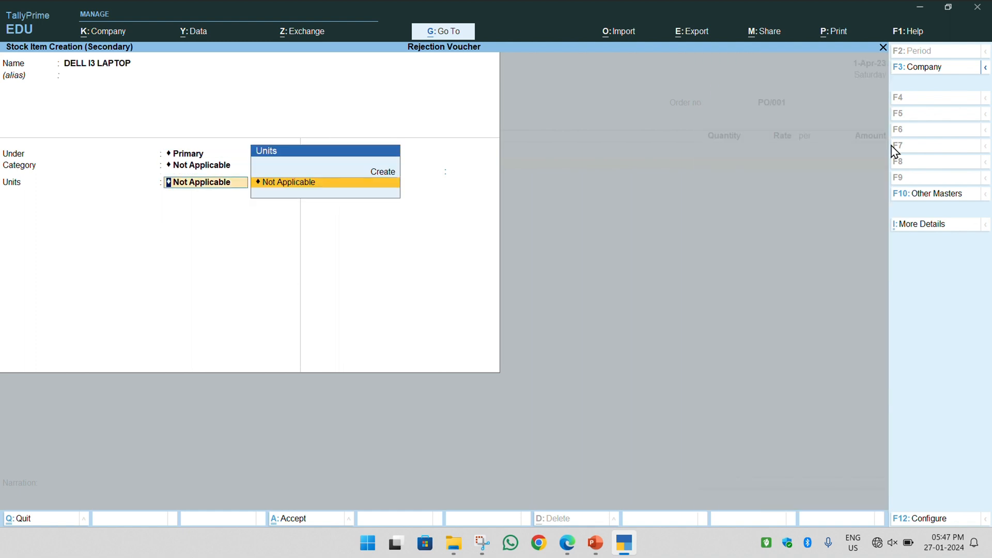
Step: Create a simple unit with the symbol PCS and assign it to the stock item
{"action": "key", "text": "Up"}
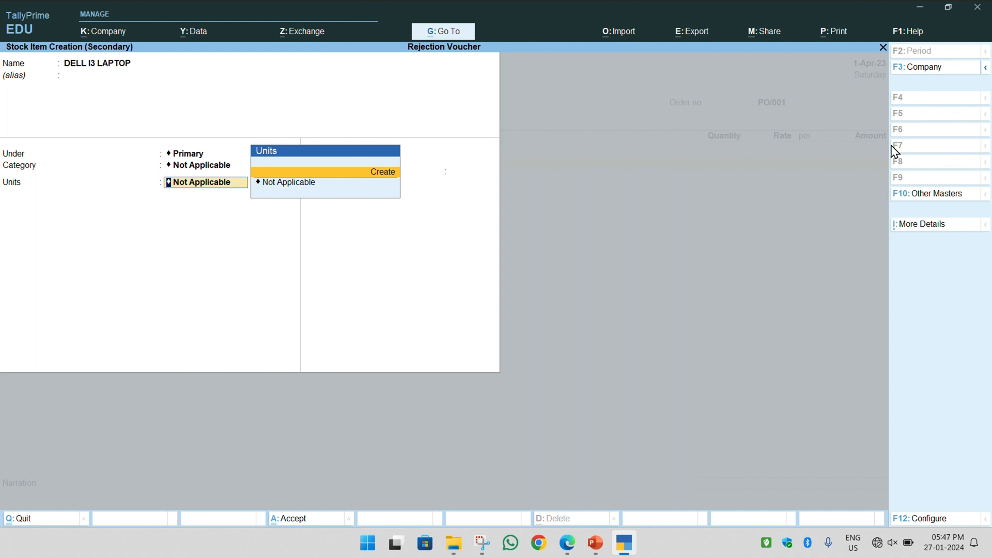
{"action": "key", "text": "Return"}
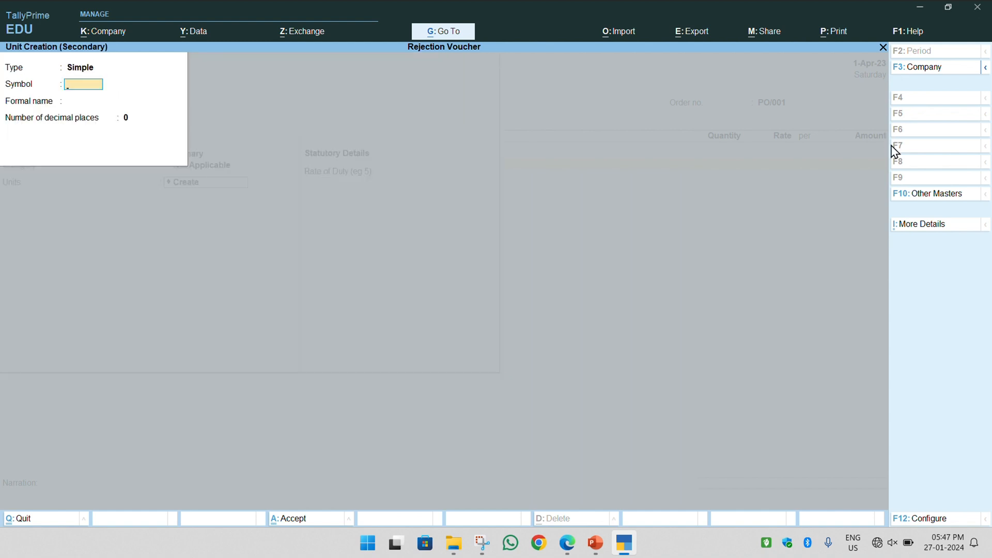
{"action": "type", "text": "PCS"}
{"action": "key", "text": "Return"}
{"action": "key", "text": "Return"}
{"action": "key", "text": "Return"}
{"action": "key", "text": "Return"}
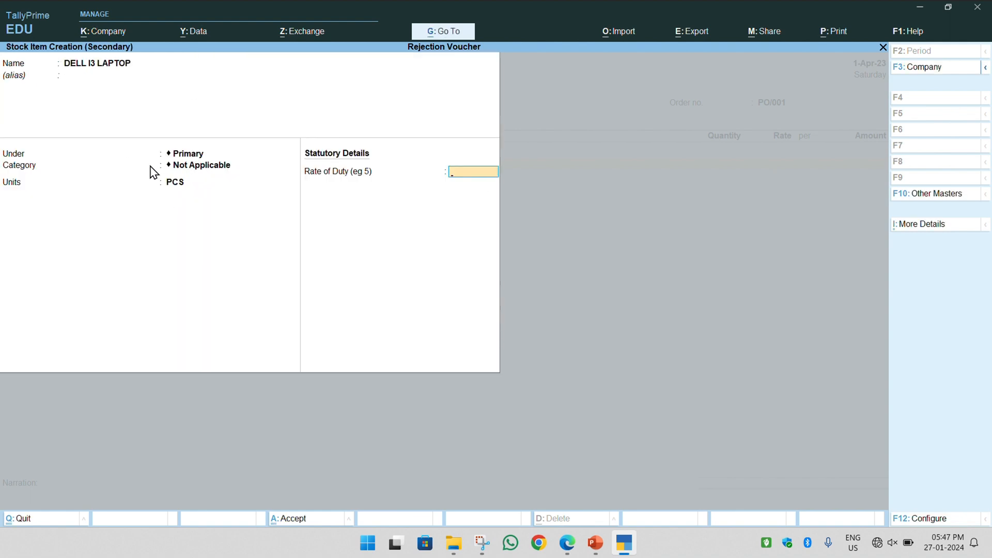
Step: Return to the item's group setting and create a stock group named DELL under Primary for it
{"action": "key", "text": "BackSpace"}
{"action": "key", "text": "BackSpace"}
{"action": "key", "text": "BackSpace"}
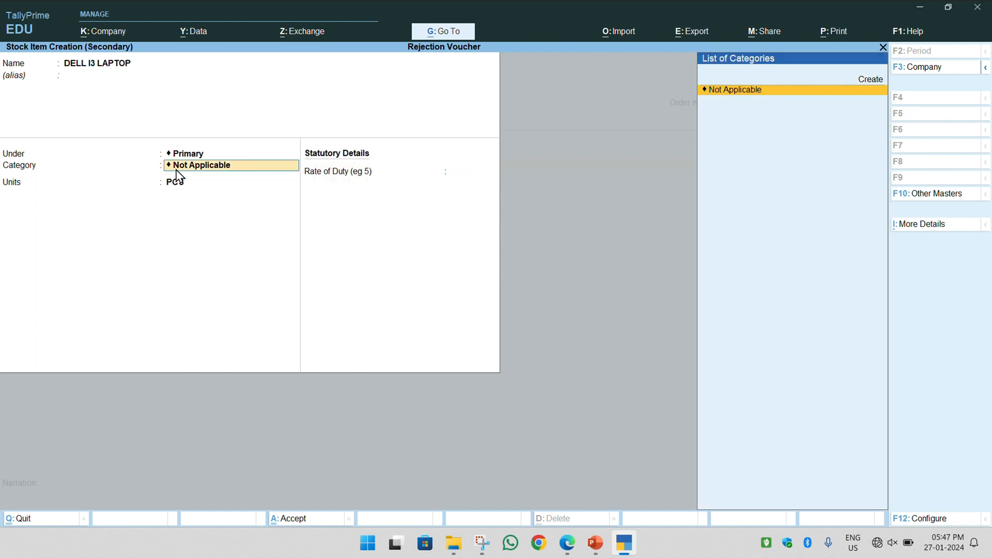
{"action": "key", "text": "Up"}
{"action": "key", "text": "Return"}
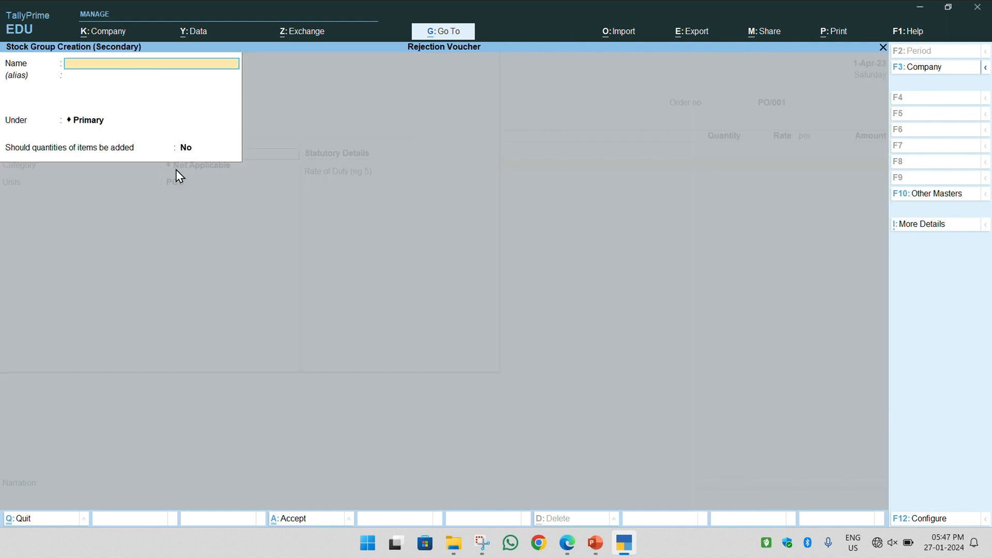
{"action": "type", "text": "DELL"}
{"action": "key", "text": "Return"}
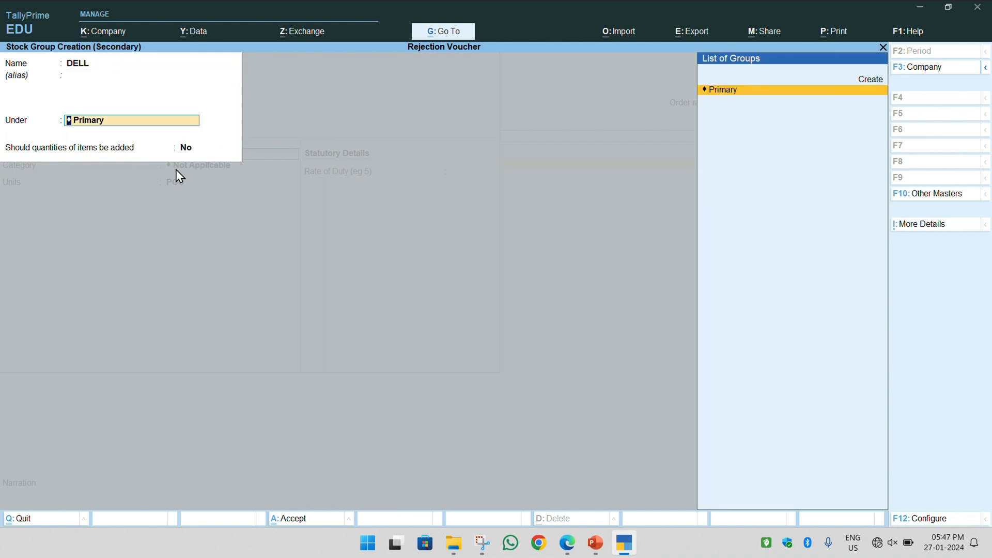
{"action": "key", "text": "Return"}
{"action": "key", "text": "Return"}
{"action": "key", "text": "Return"}
Step: Create a stock category named I3 LAPTOP under Primary, assign it, and save the DELL I3 LAPTOP item
{"action": "key", "text": "Up"}
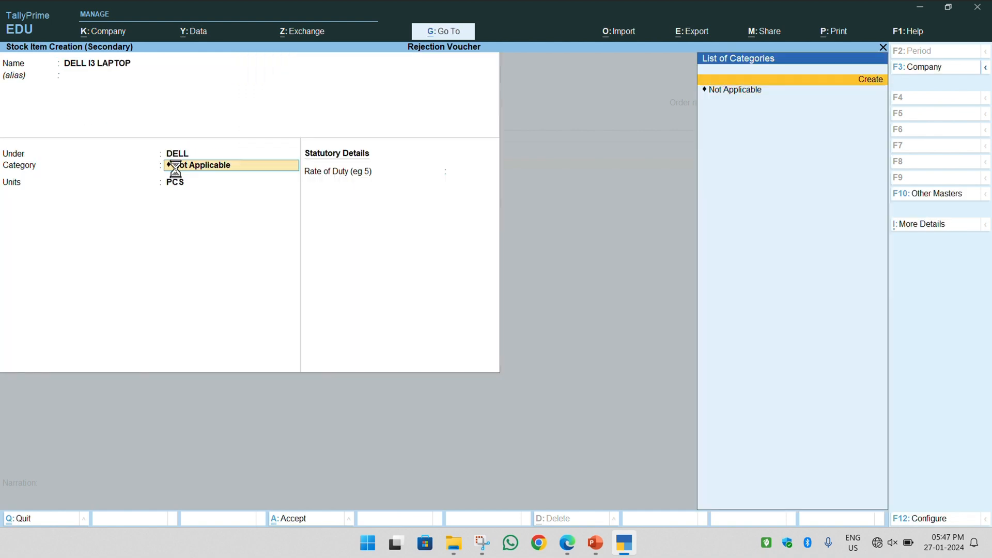
{"action": "key", "text": "Return"}
{"action": "type", "text": "I3 L"}
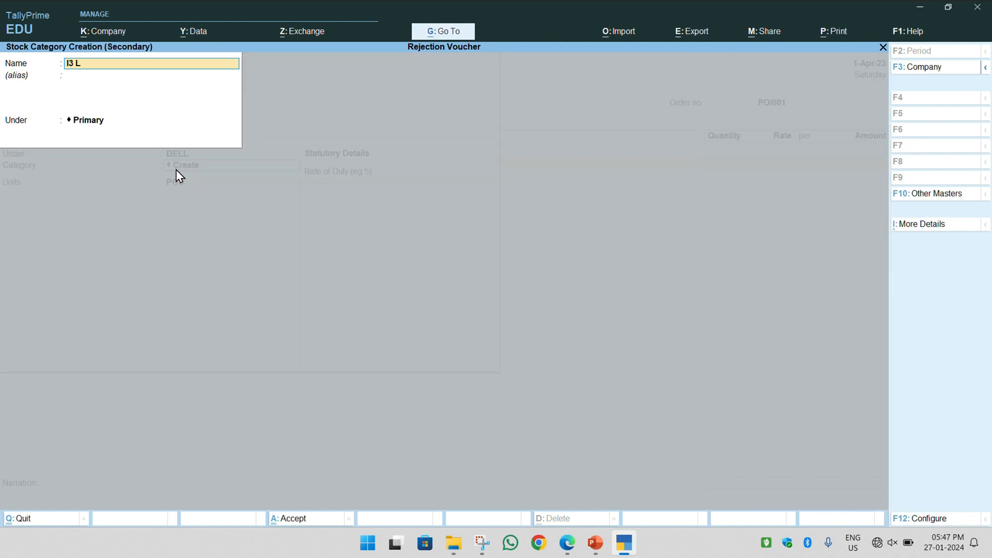
{"action": "type", "text": "APTOP"}
{"action": "key", "text": "Return"}
{"action": "key", "text": "Return"}
{"action": "key", "text": "Return"}
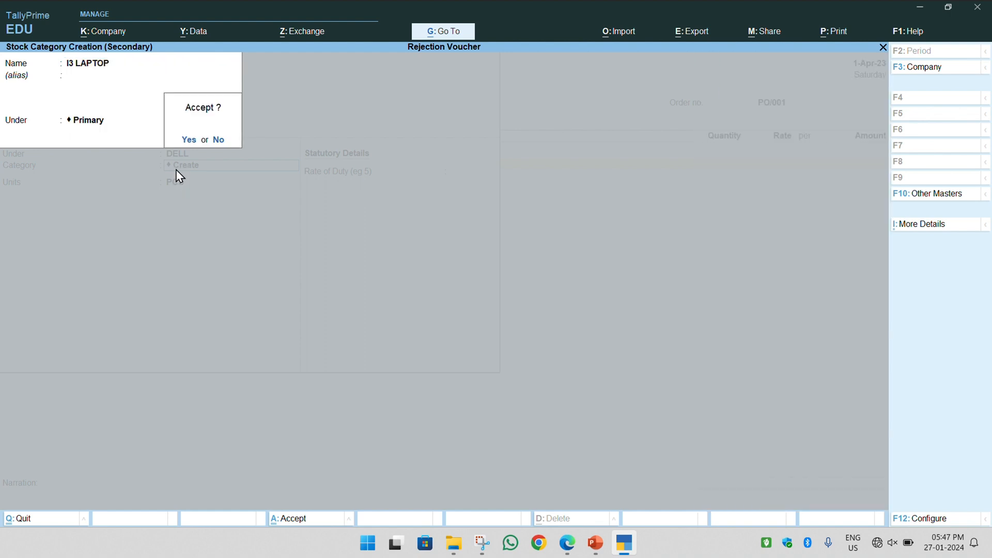
{"action": "key", "text": "Return"}
{"action": "key", "text": "Return"}
{"action": "key", "text": "Return"}
{"action": "key", "text": "Return"}
{"action": "key", "text": "Return"}
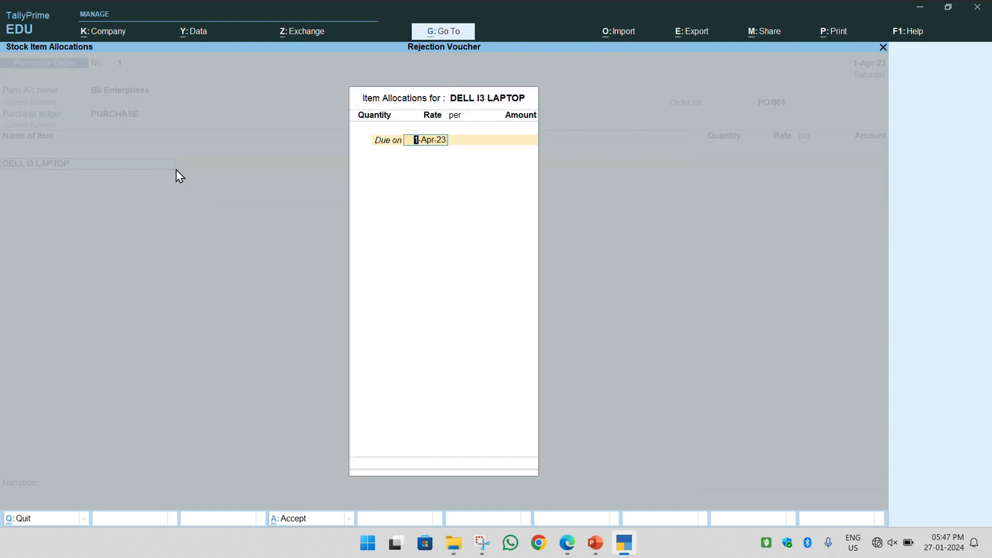
Step: Allocate 50 PCS of DELL I3 LAPTOP due on 1-Apr-23 at a rate of 25,000, checking the rate in the assignment PDF
{"action": "key", "text": "Return"}
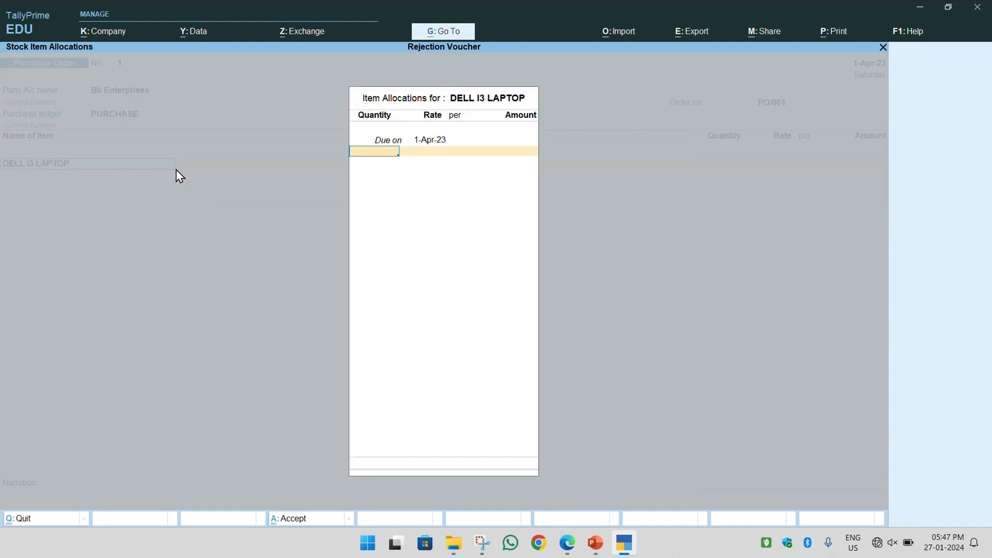
{"action": "type", "text": "50"}
{"action": "key", "text": "Return"}
{"action": "key", "text": "alt+Tab"}
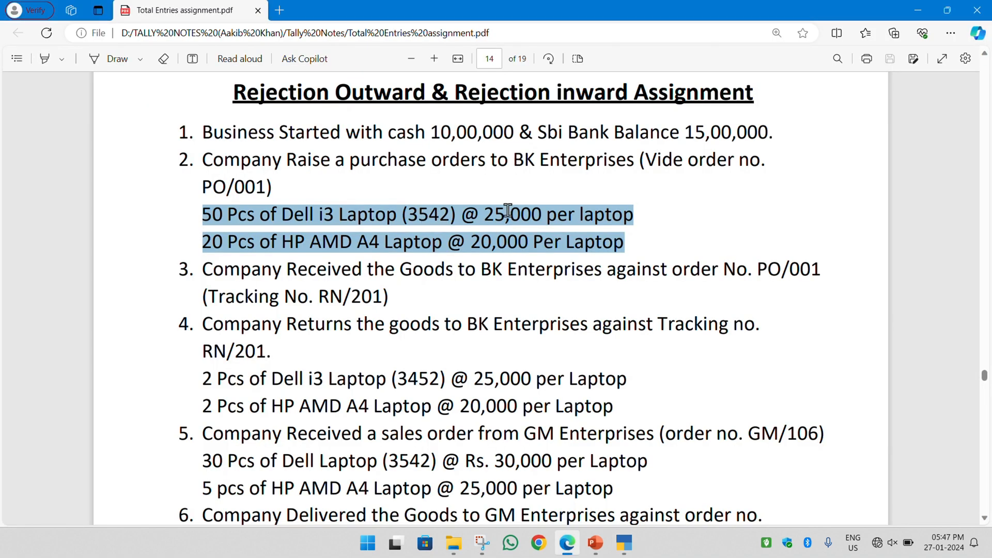
{"action": "key", "text": "alt+Tab"}
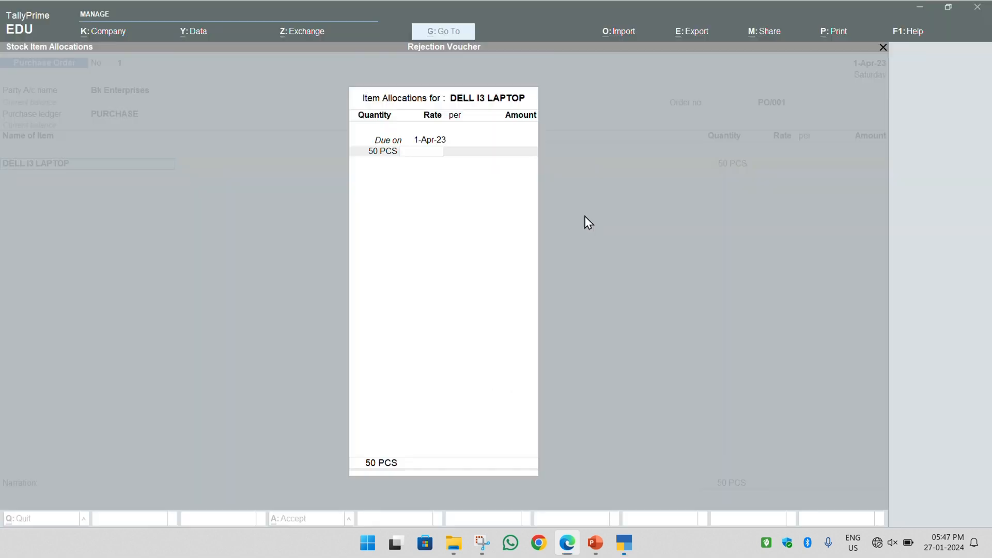
{"action": "type", "text": "25,000"}
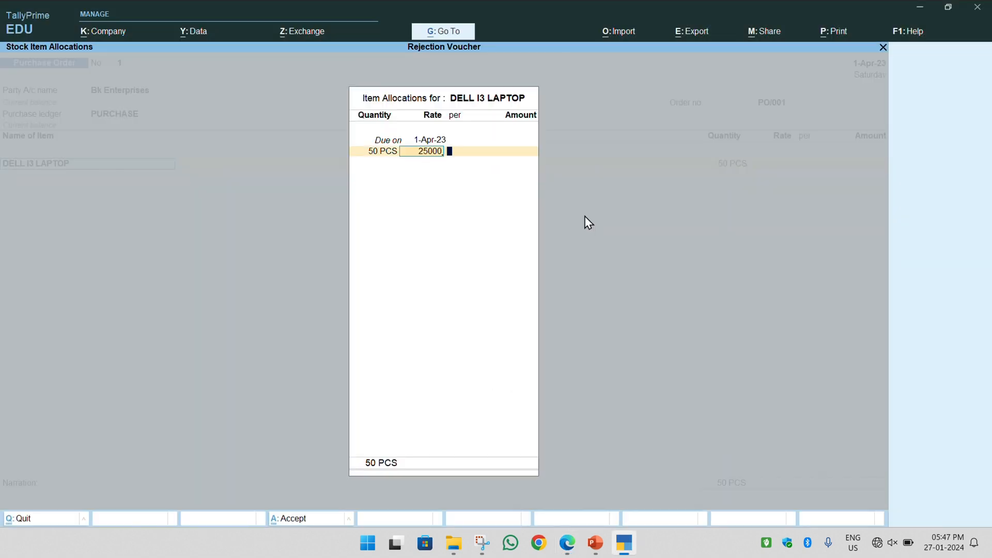
{"action": "key", "text": "Return"}
{"action": "key", "text": "Return"}
{"action": "key", "text": "Return"}
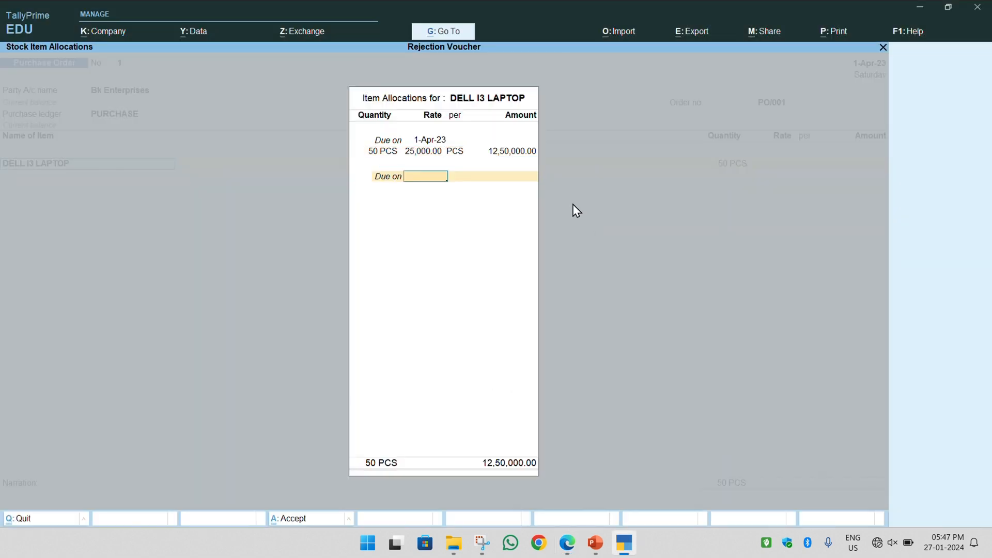
{"action": "key", "text": "Return"}
{"action": "key", "text": "Return"}
Step: Check the second ordered item in the assignment PDF and start a new stock item named HP AMD A4 LAPTOP
{"action": "key", "text": "alt+Tab"}
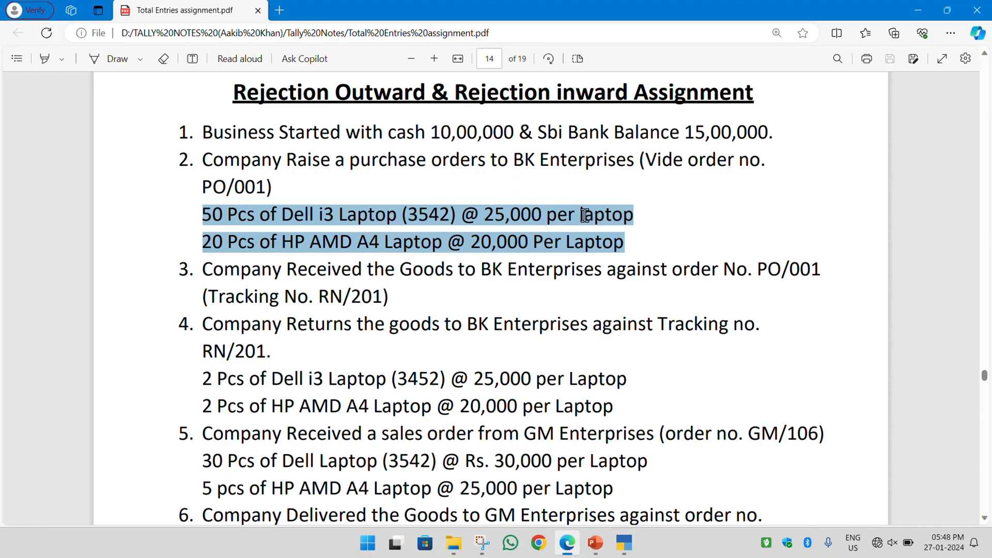
{"action": "key", "text": "alt+Tab"}
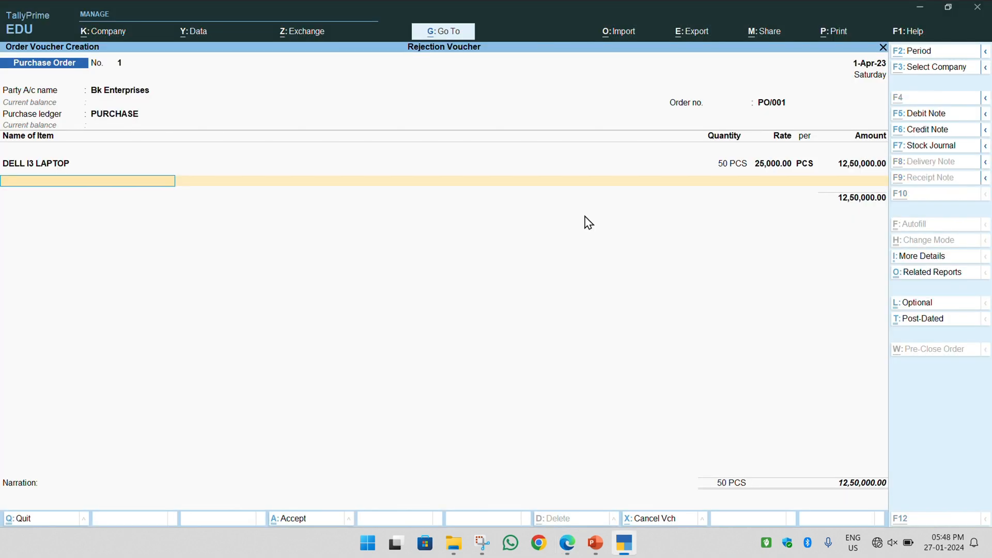
{"action": "key", "text": "alt+c"}
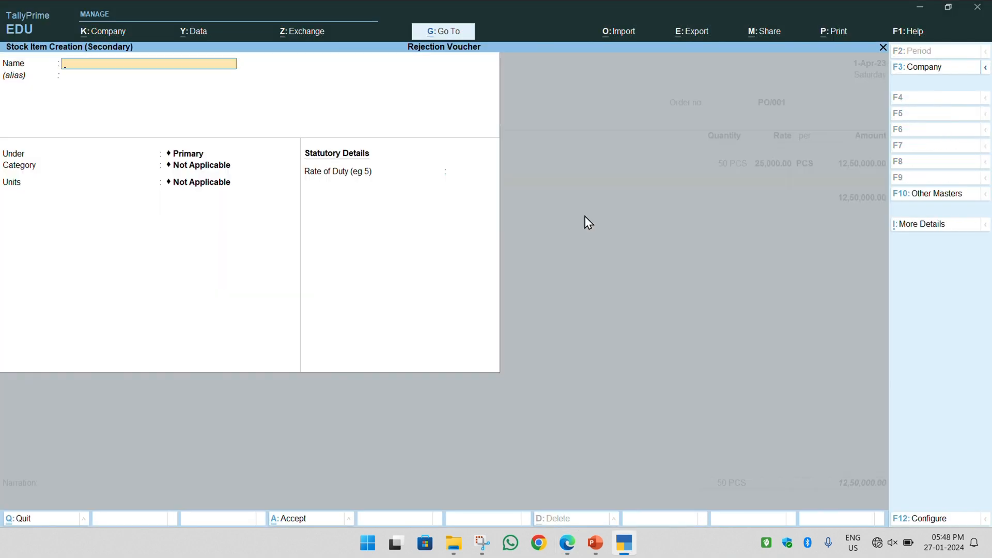
{"action": "type", "text": "HP AMD A4 LAPTOP"}
{"action": "key", "text": "Return"}
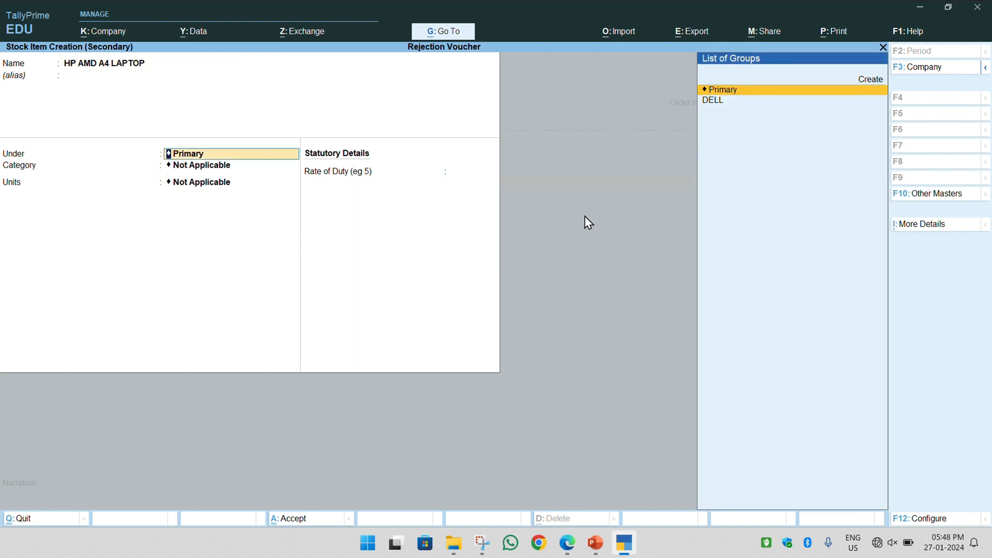
Step: Create a stock group named HP under Primary for the item and open the creation of a new stock category
{"action": "key", "text": "Up"}
{"action": "key", "text": "Return"}
{"action": "type", "text": "HP"}
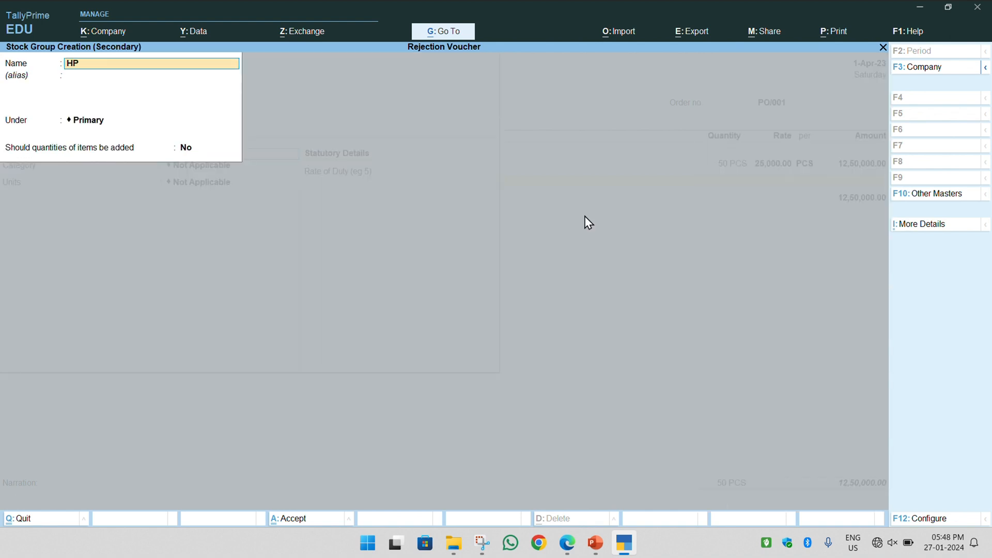
{"action": "key", "text": "Return"}
{"action": "key", "text": "Return"}
{"action": "key", "text": "Return"}
{"action": "key", "text": "Return"}
{"action": "key", "text": "Return"}
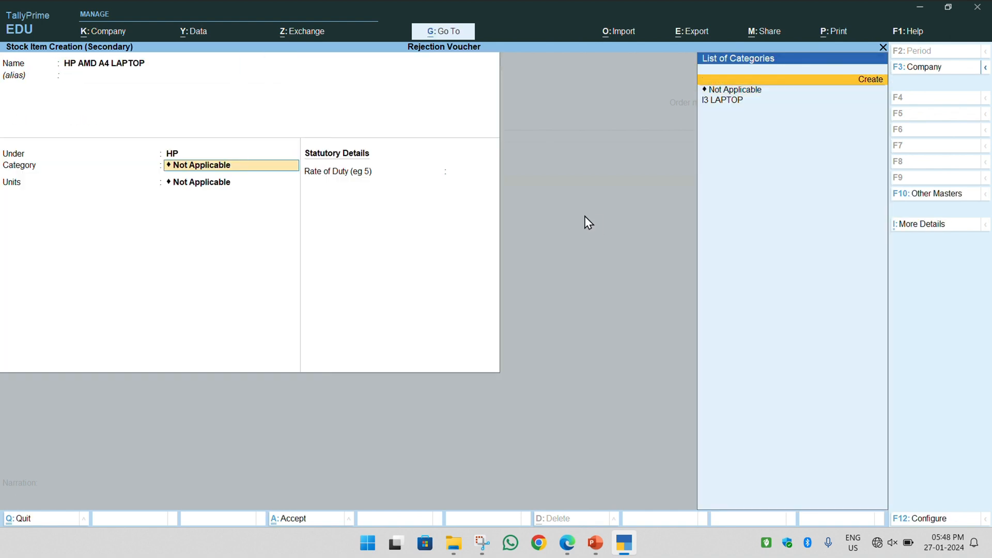
{"action": "key", "text": "Return"}
{"action": "type", "text": "AM"}
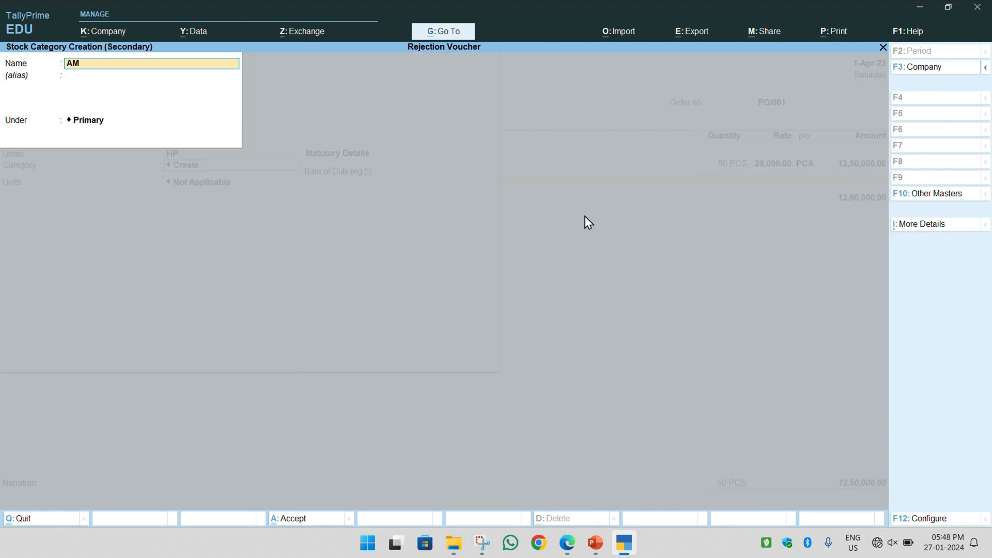
{"action": "type", "text": "D 14"}
{"action": "key", "text": "Return"}
{"action": "key", "text": "Return"}
{"action": "key", "text": "Return"}
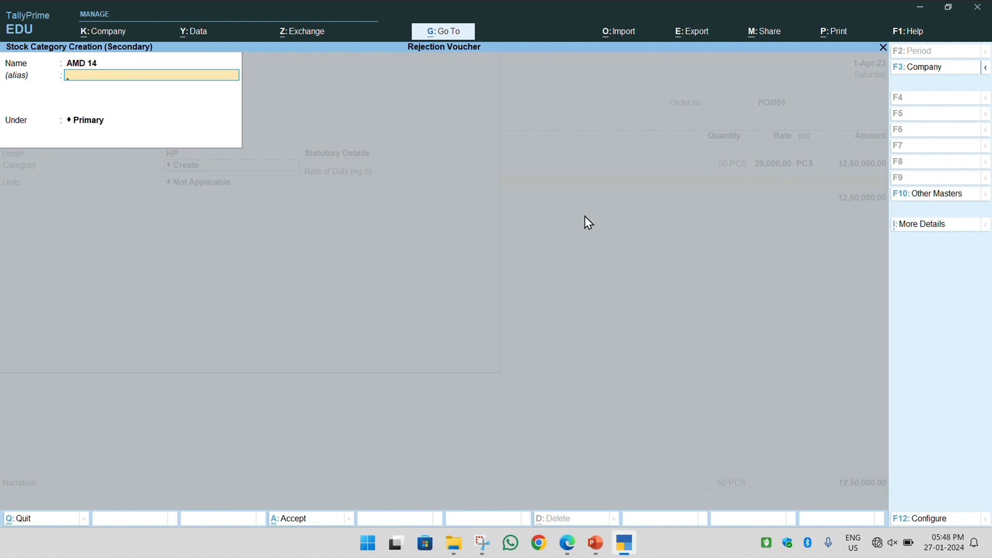
{"action": "key", "text": "BackSpace"}
{"action": "key", "text": "BackSpace"}
{"action": "key", "text": "BackSpace"}
Step: Name the new stock category AMD A4, keep it under Primary, and assign it to the HP laptop item
{"action": "type", "text": "AMD"}
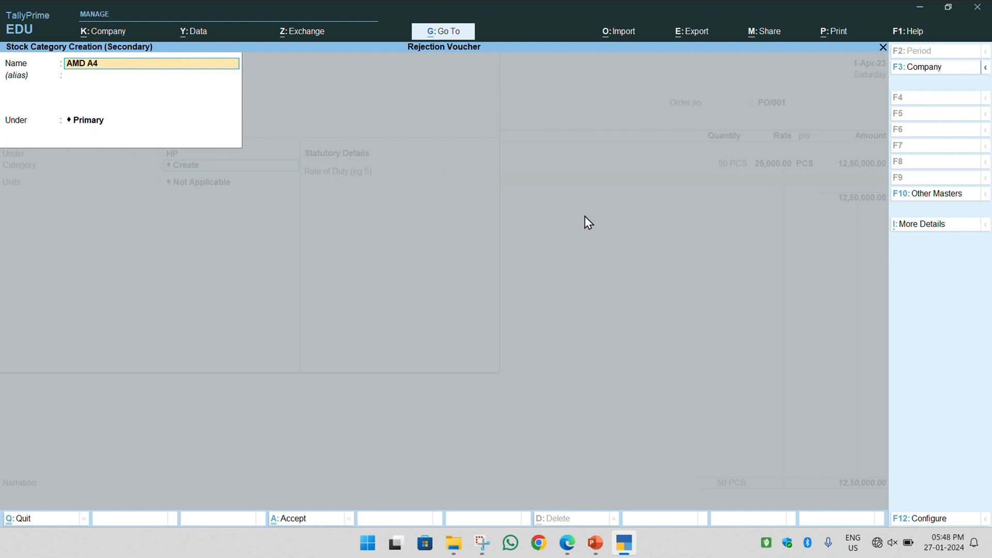
{"action": "type", "text": " A4"}
{"action": "key", "text": "Return"}
{"action": "key", "text": "Return"}
{"action": "key", "text": "Return"}
{"action": "key", "text": "Return"}
{"action": "key", "text": "Return"}
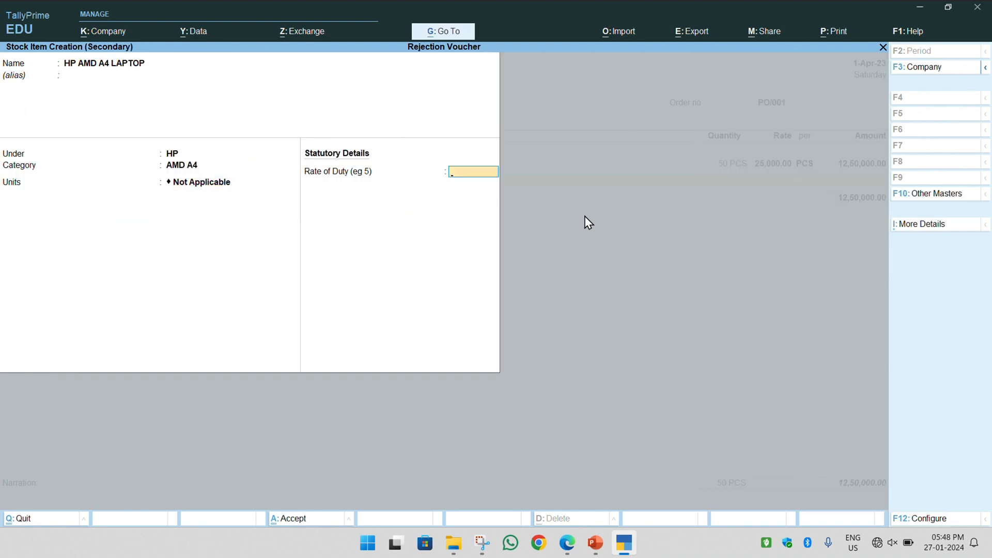
Step: Set the HP AMD A4 LAPTOP item's unit to PCS and save the new stock item
{"action": "key", "text": "BackSpace"}
{"action": "key", "text": "Down"}
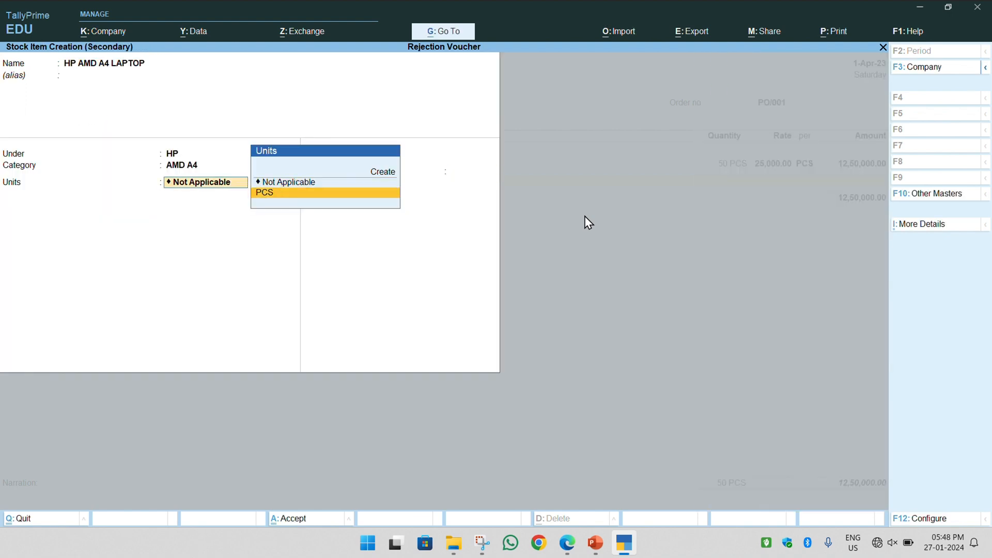
{"action": "key", "text": "Return"}
{"action": "key", "text": "Return"}
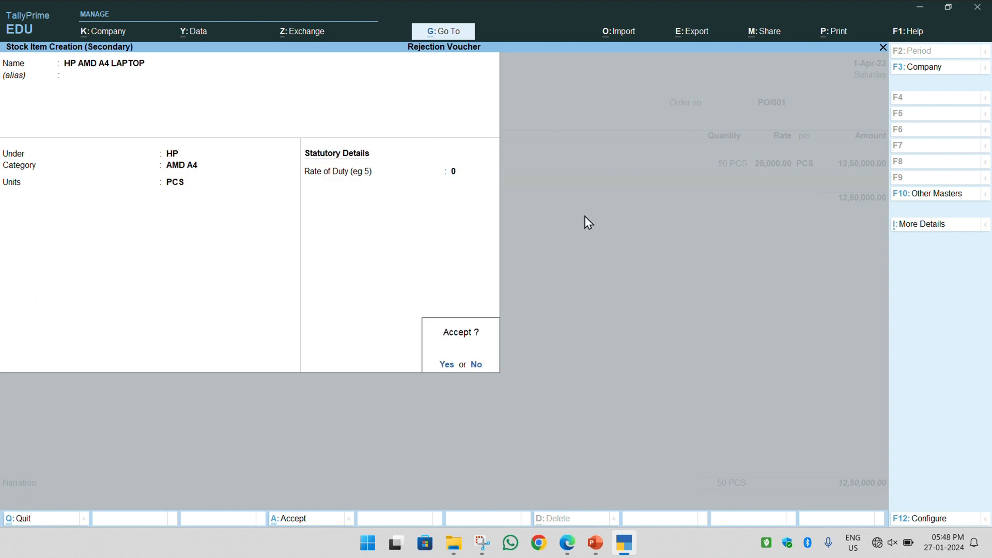
{"action": "key", "text": "Return"}
{"action": "key", "text": "Return"}
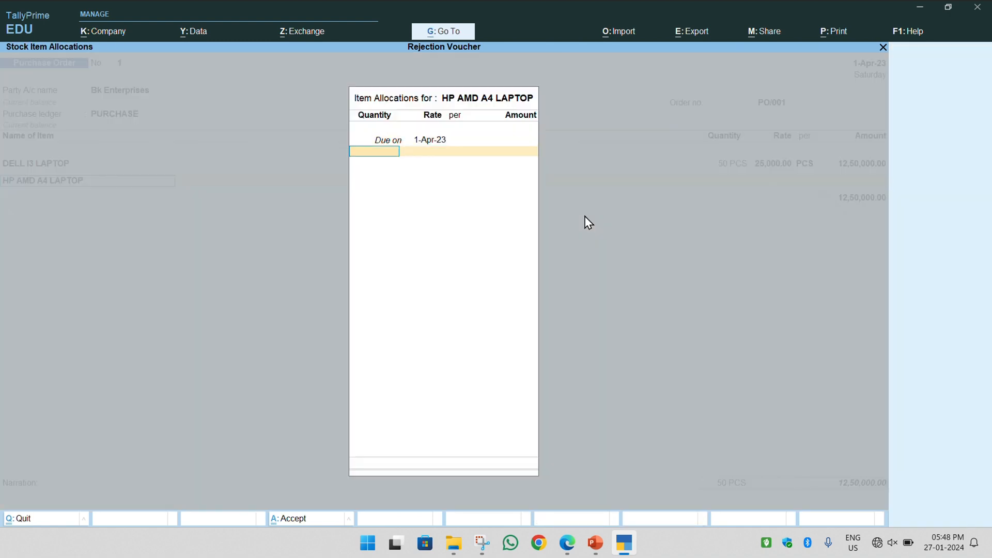
Step: Allocate 20 PCS of HP AMD A4 LAPTOP at a rate of 20,000, checking the quantity and rate in the assignment PDF
{"action": "key", "text": "alt+Tab"}
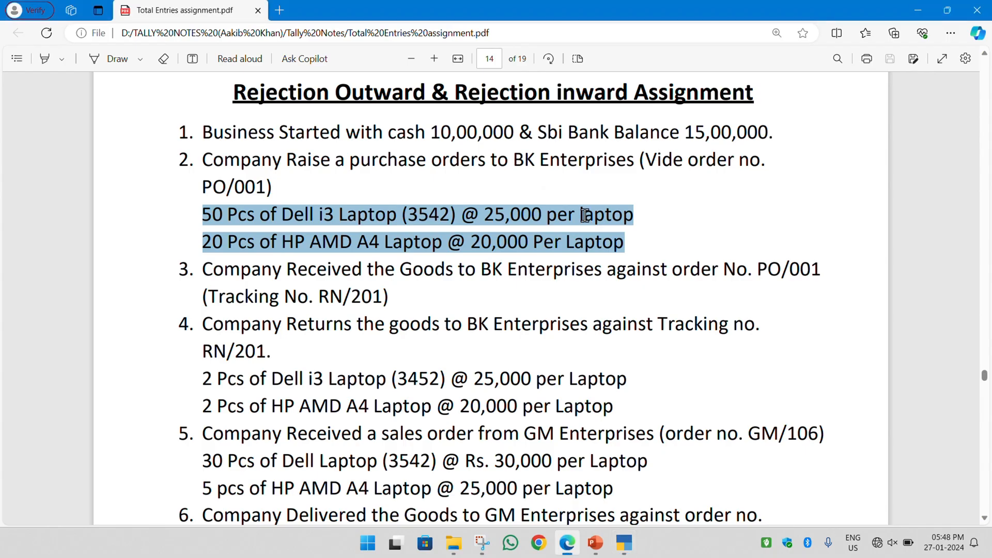
{"action": "key", "text": "alt+Tab"}
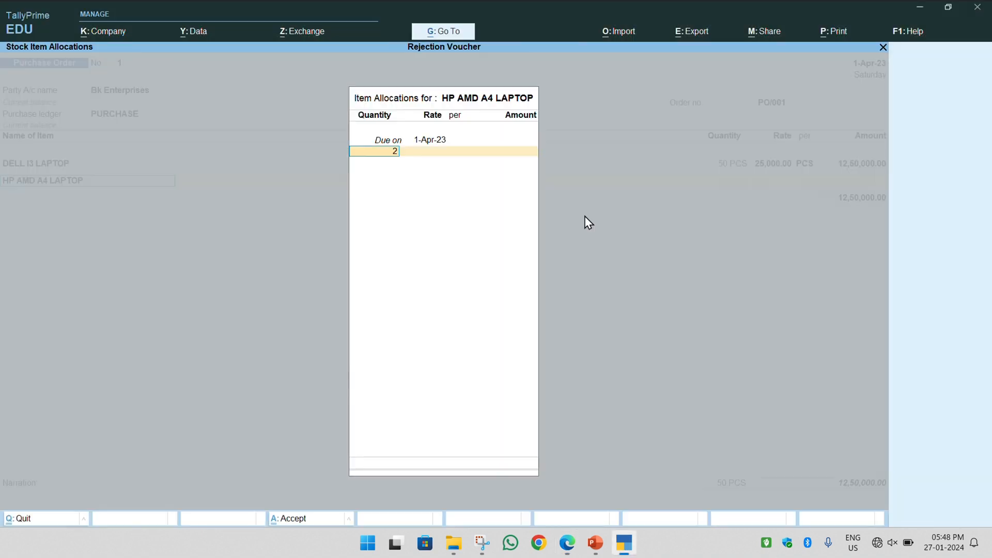
{"action": "type", "text": "20"}
{"action": "key", "text": "Return"}
{"action": "type", "text": "20,000"}
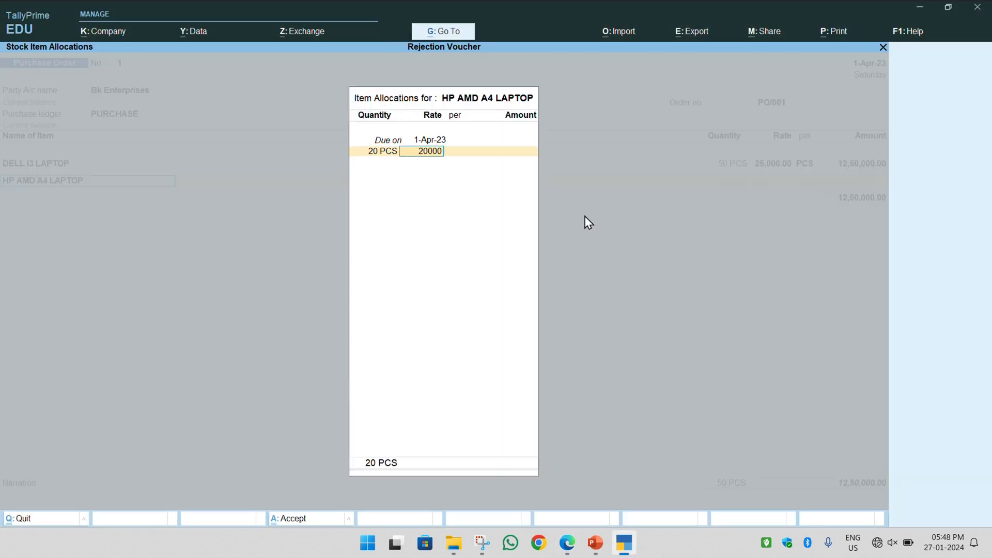
{"action": "key", "text": "Return"}
{"action": "key", "text": "Return"}
{"action": "key", "text": "Return"}
{"action": "key", "text": "Return"}
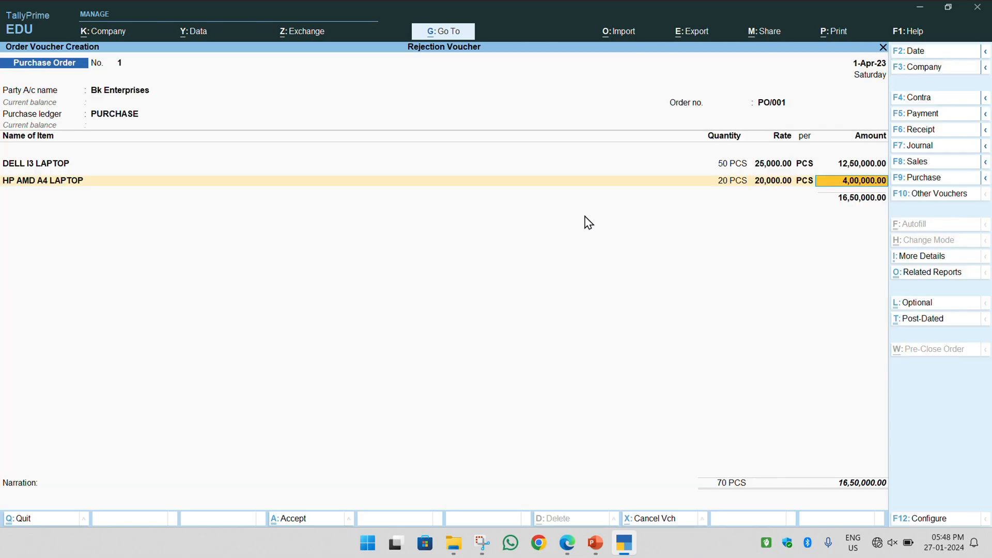
Step: Compare the purchase order with the assignment PDF, leave the narration blank and save the order
{"action": "key", "text": "alt+Tab"}
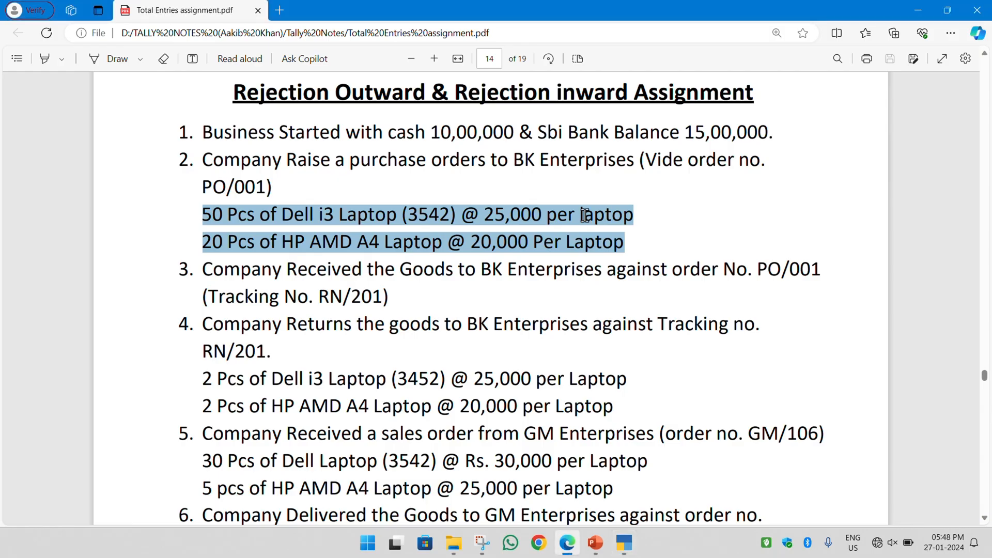
{"action": "key", "text": "alt+Tab"}
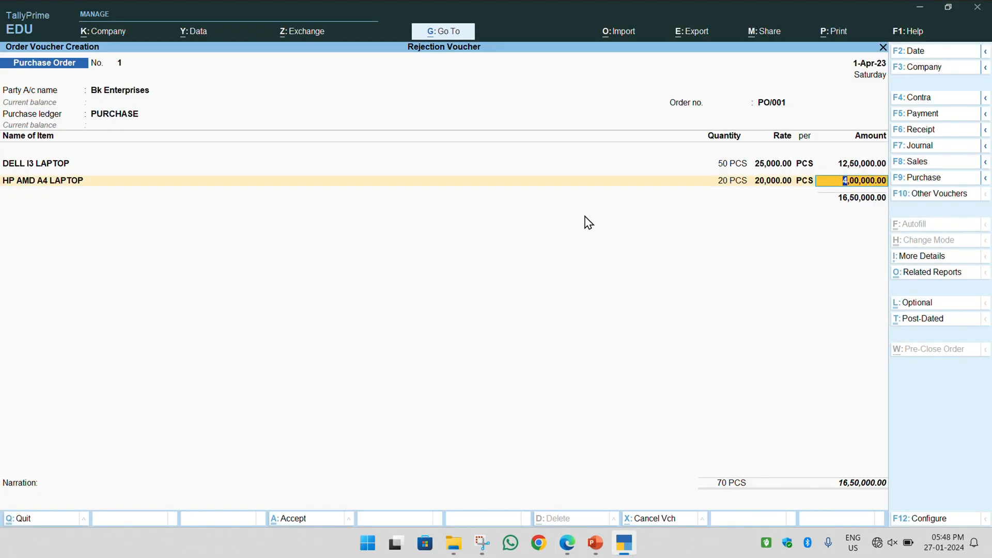
{"action": "key", "text": "Return"}
{"action": "key", "text": "Return"}
{"action": "key", "text": "Return"}
{"action": "key", "text": "Return"}
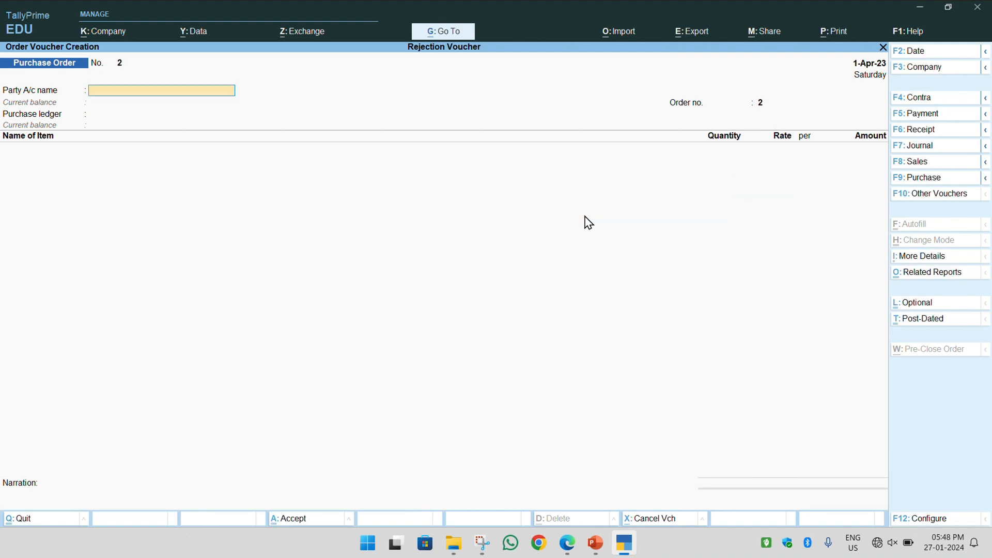
Step: Read transaction 3 in the assignment PDF about goods received from BK Enterprises and compare its order number with transaction 2
{"action": "key", "text": "alt+Tab"}
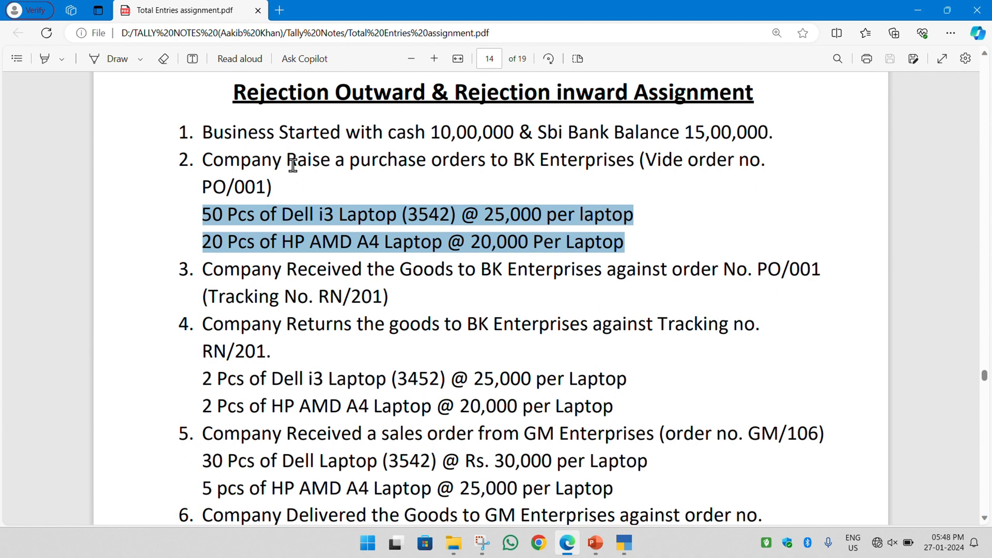
{"action": "left_click_drag", "start_coordinate": [288, 160], "coordinate": [475, 155]}
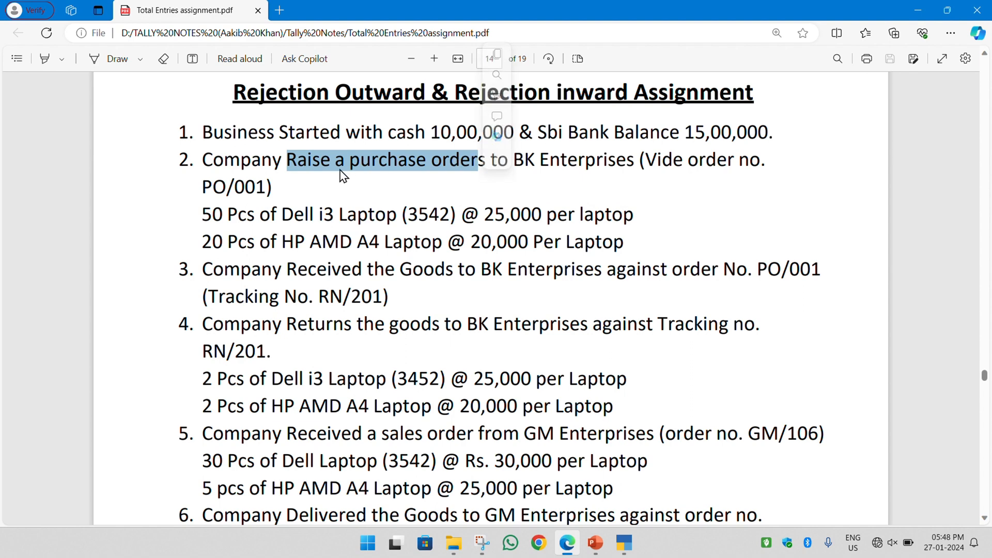
{"action": "left_click_drag", "start_coordinate": [288, 269], "coordinate": [453, 269]}
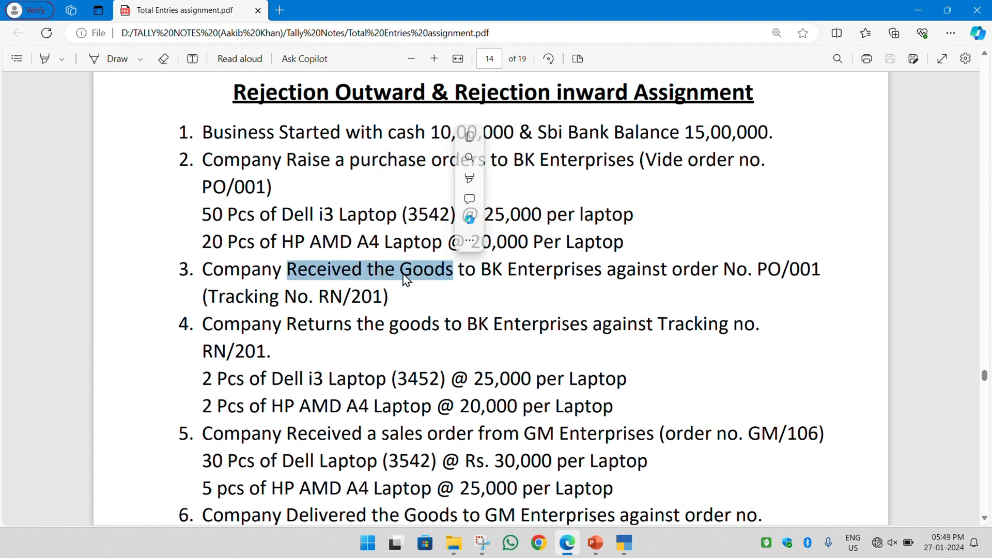
{"action": "left_click", "coordinate": [507, 274]}
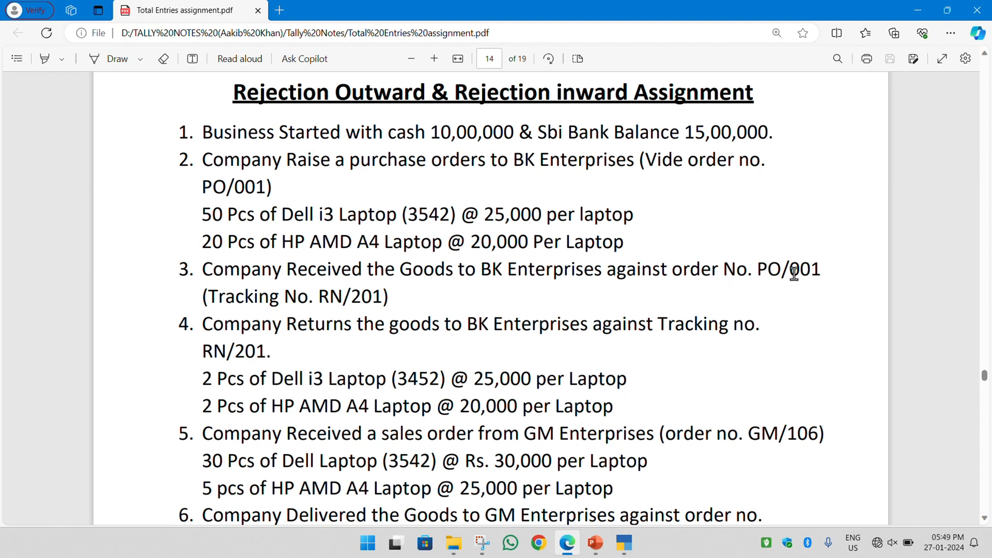
{"action": "left_click_drag", "start_coordinate": [201, 187], "coordinate": [273, 187]}
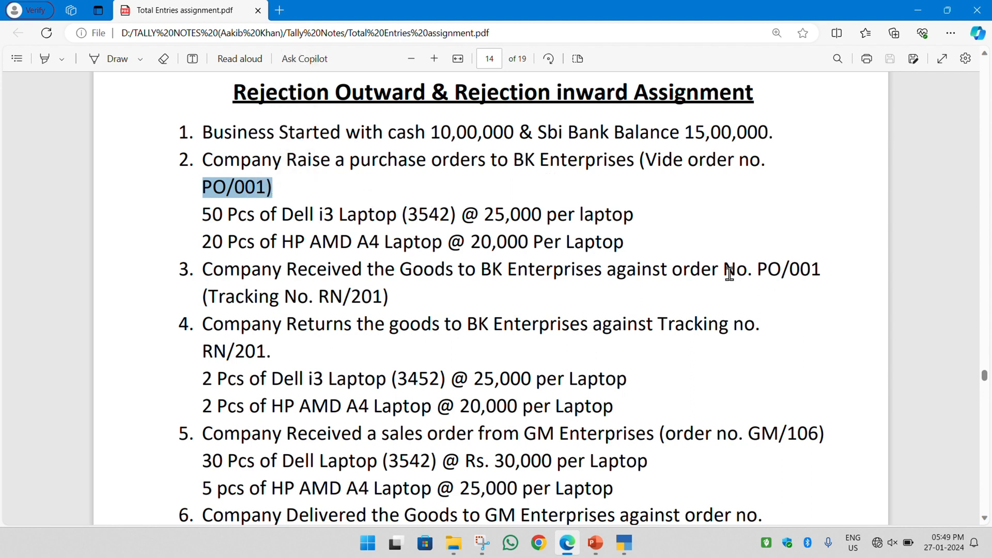
{"action": "left_click_drag", "start_coordinate": [287, 270], "coordinate": [359, 281]}
Step: Return to TallyPrime, show the inactive voucher types, and activate and open the Receipt Note voucher
{"action": "key", "text": "alt+Tab"}
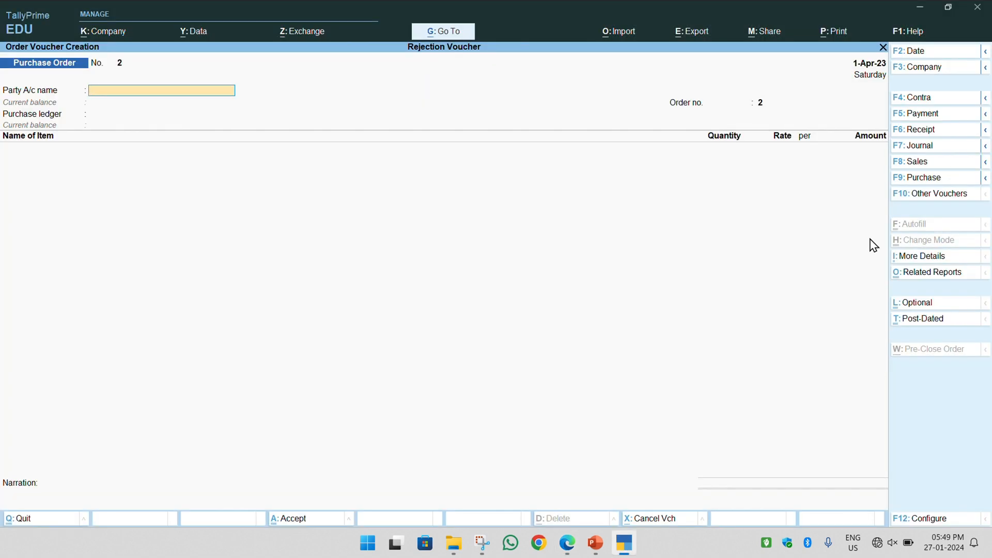
{"action": "left_click", "coordinate": [912, 199]}
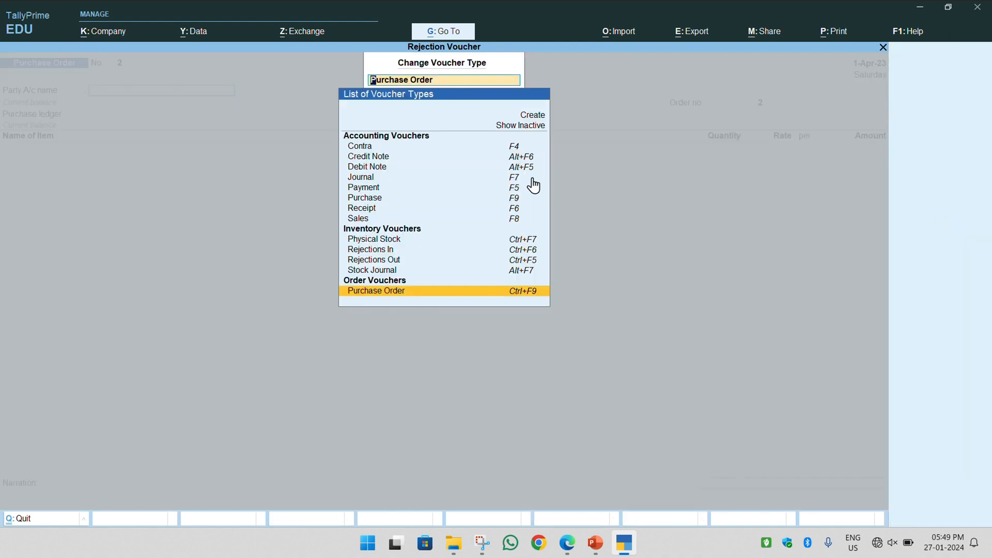
{"action": "left_click", "coordinate": [522, 126]}
{"action": "key", "text": "Return"}
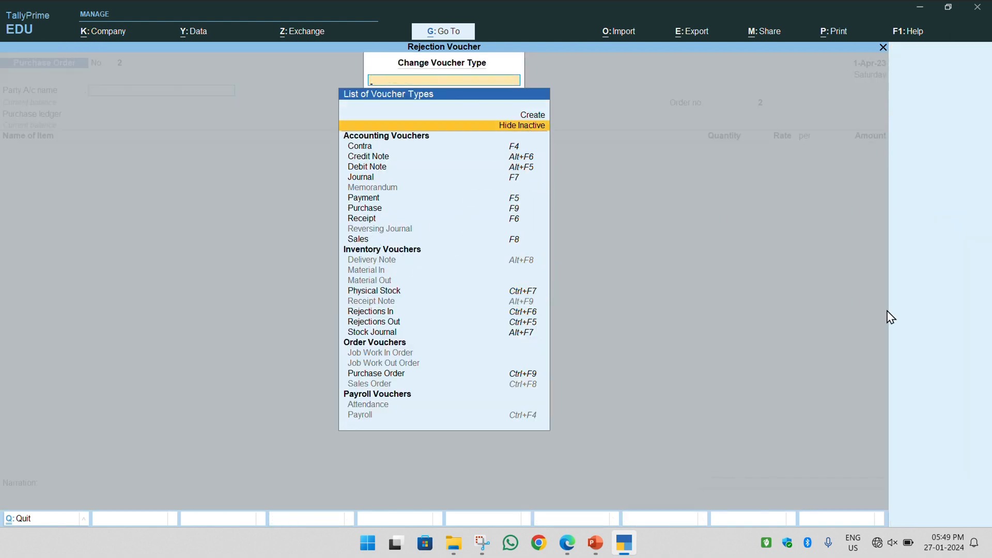
{"action": "type", "text": "REC"}
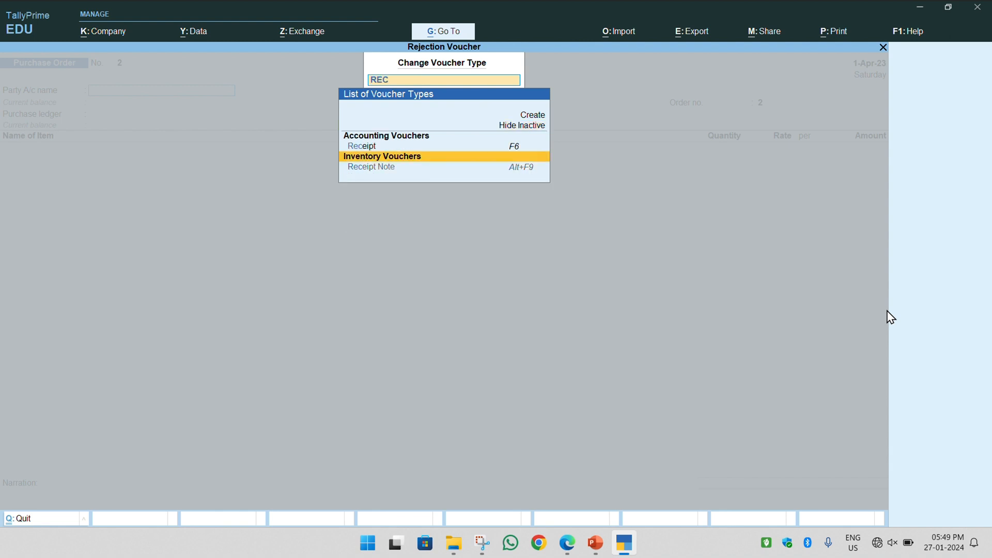
{"action": "key", "text": "Down"}
{"action": "key", "text": "Return"}
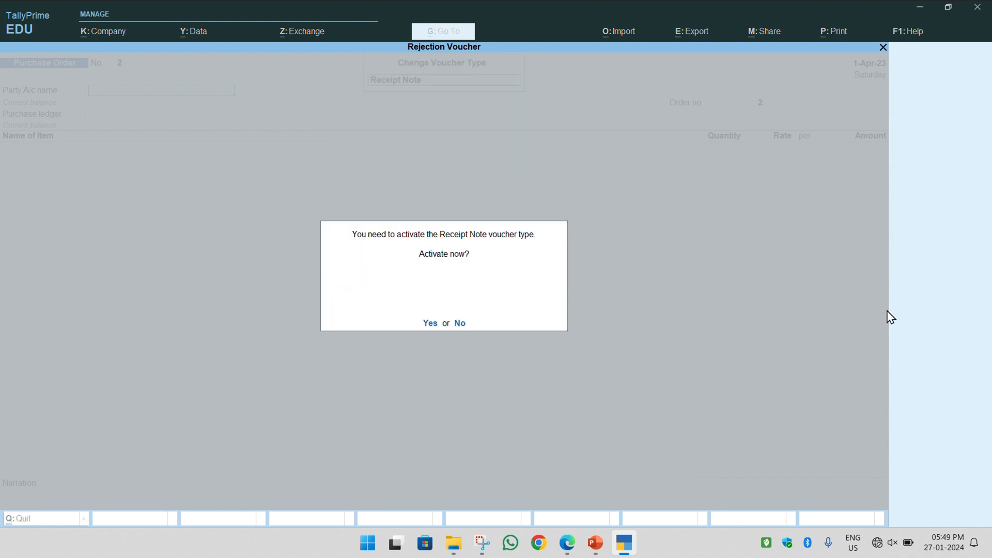
{"action": "key", "text": "y"}
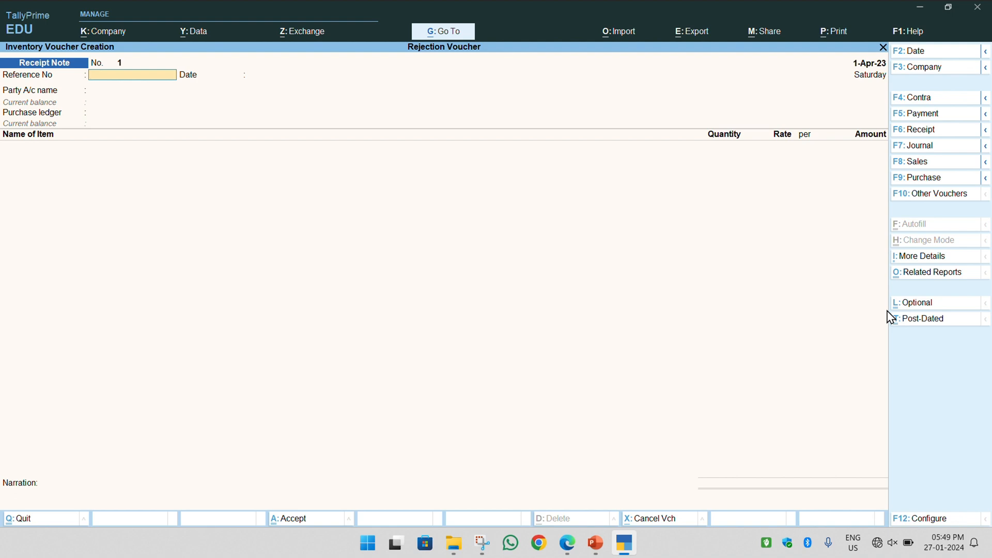
Step: Enter the tracking number RN/201 from the assignment PDF as the receipt note's reference number and accept its date 1-Apr-23
{"action": "key", "text": "alt"}
{"action": "key", "text": "alt+Tab"}
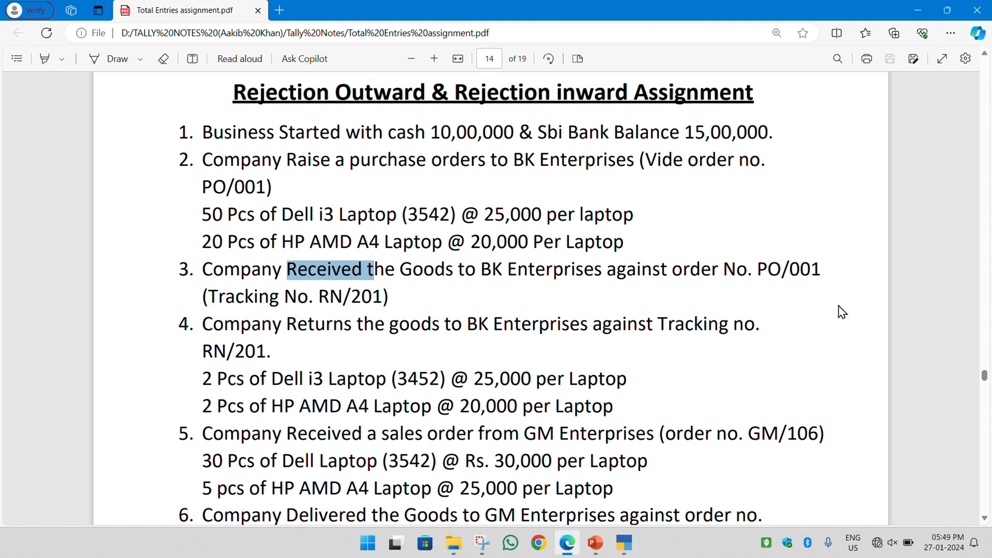
{"action": "key", "text": "alt+Tab"}
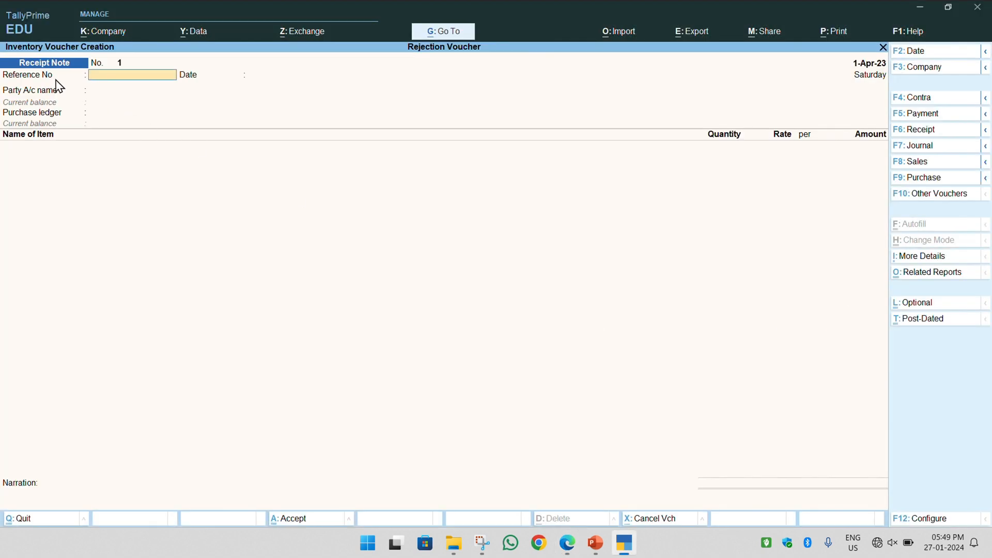
{"action": "key", "text": "alt+Tab"}
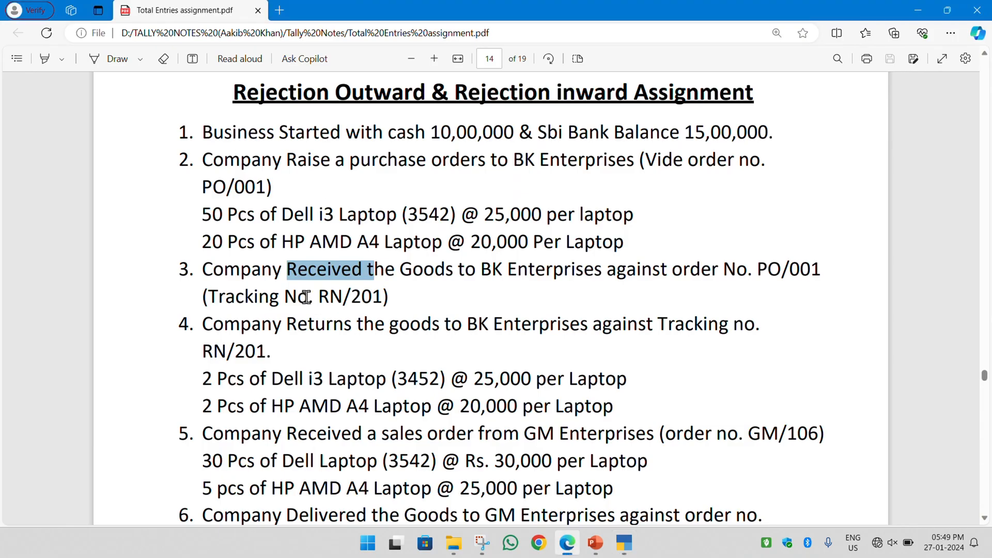
{"action": "left_click_drag", "start_coordinate": [298, 297], "coordinate": [388, 299]}
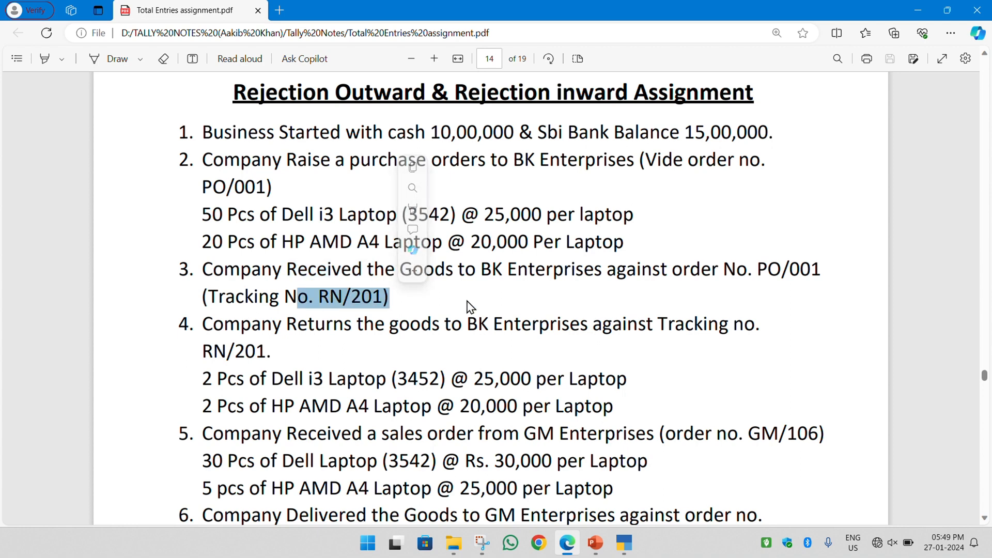
{"action": "key", "text": "alt+Tab"}
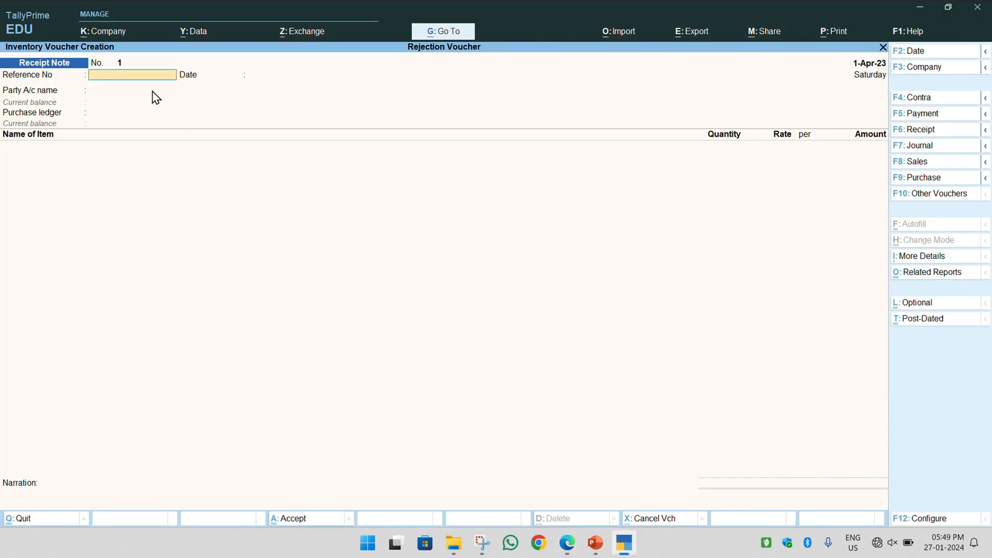
{"action": "key", "text": "alt+Tab"}
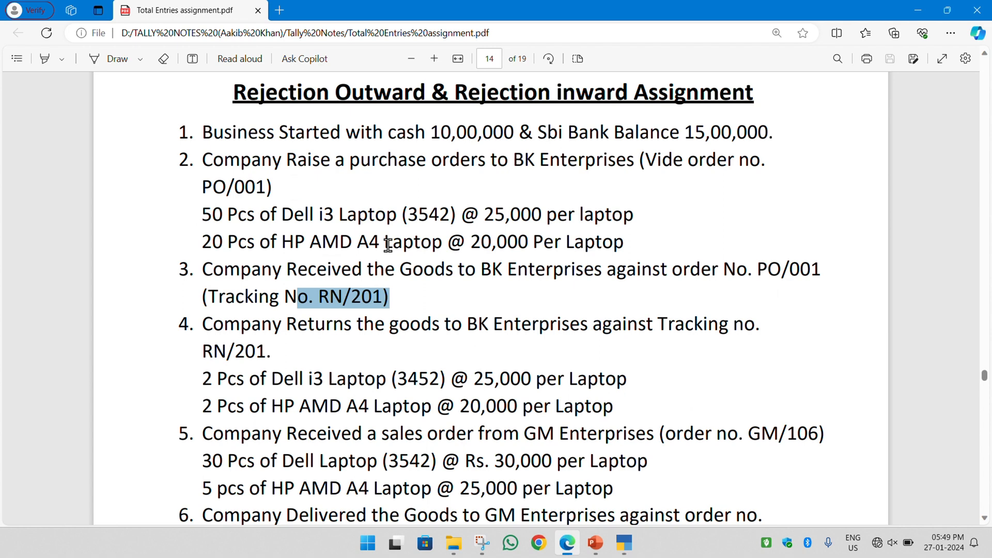
{"action": "key", "text": "alt+Tab"}
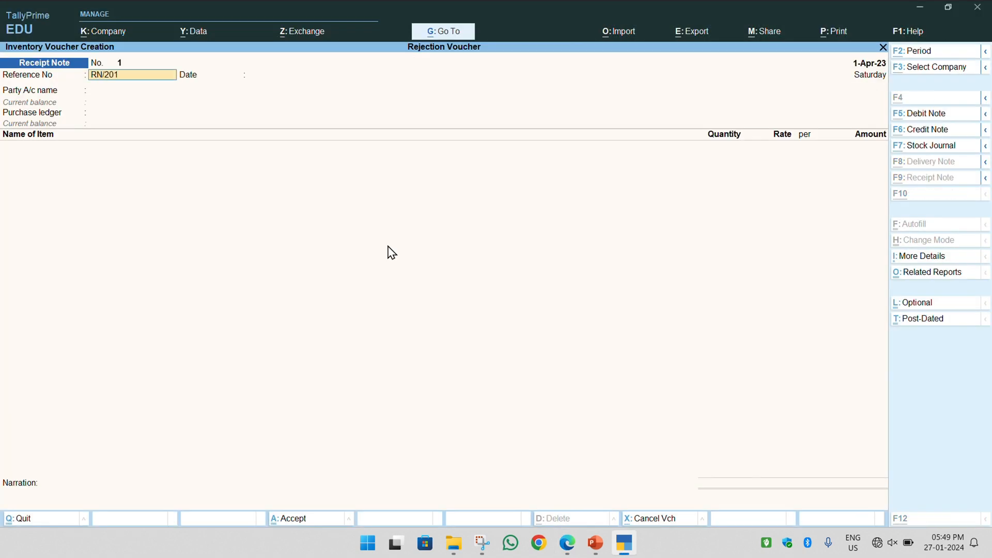
{"action": "key", "text": "alt+Tab"}
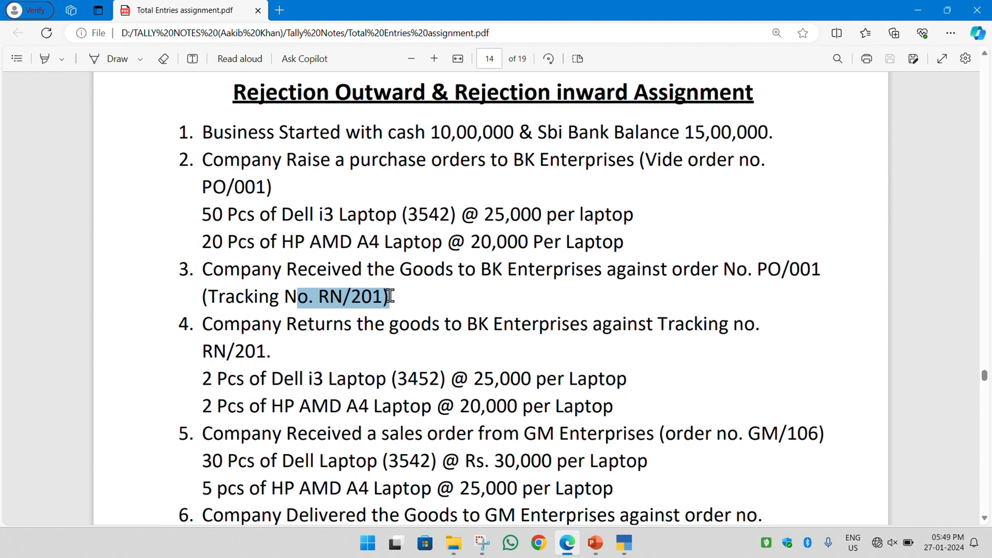
{"action": "key", "text": "alt+Tab"}
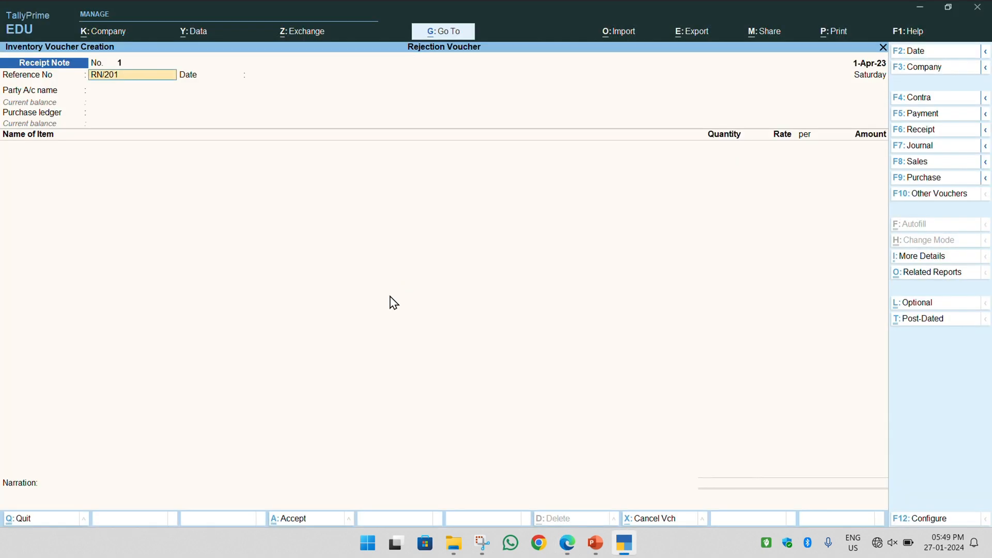
{"action": "key", "text": "Return"}
{"action": "key", "text": "Return"}
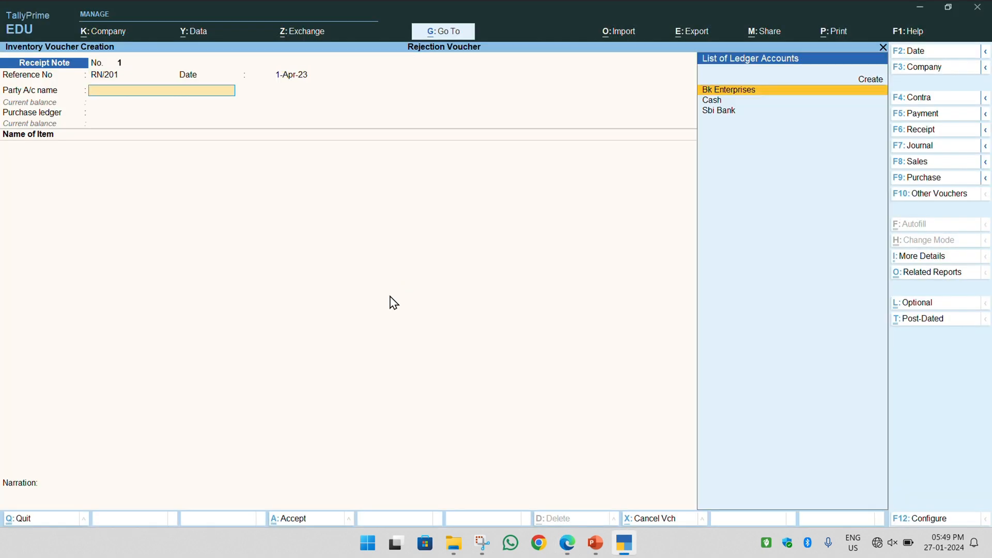
Step: Choose Bk Enterprises as the receipt note's party, check the order number in the assignment PDF, and link order PO/001
{"action": "key", "text": "Return"}
{"action": "key", "text": "alt+Tab"}
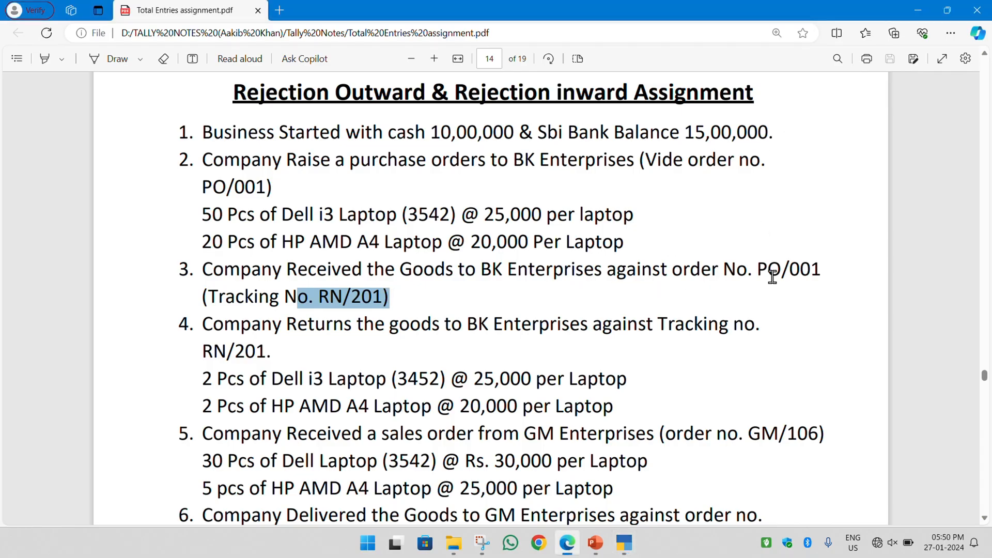
{"action": "key", "text": "alt+Tab"}
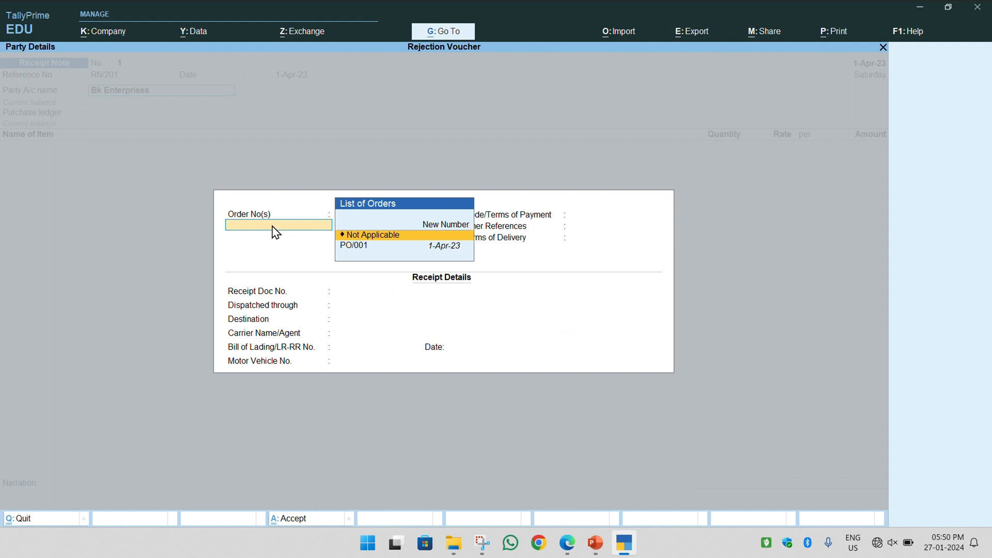
{"action": "key", "text": "Down"}
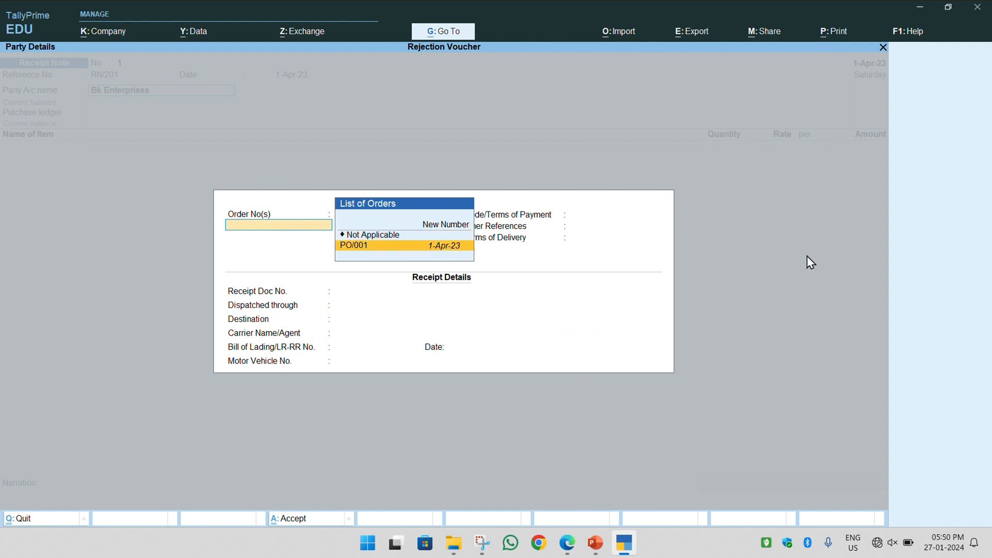
{"action": "key", "text": "Return"}
Step: Leave the remaining order and receipt details blank, and accept the supplier details with state Uttar Pradesh and the PURCHASE ledger
{"action": "key", "text": "Return"}
{"action": "key", "text": "Return"}
{"action": "key", "text": "Return"}
{"action": "key", "text": "Return"}
{"action": "key", "text": "Return"}
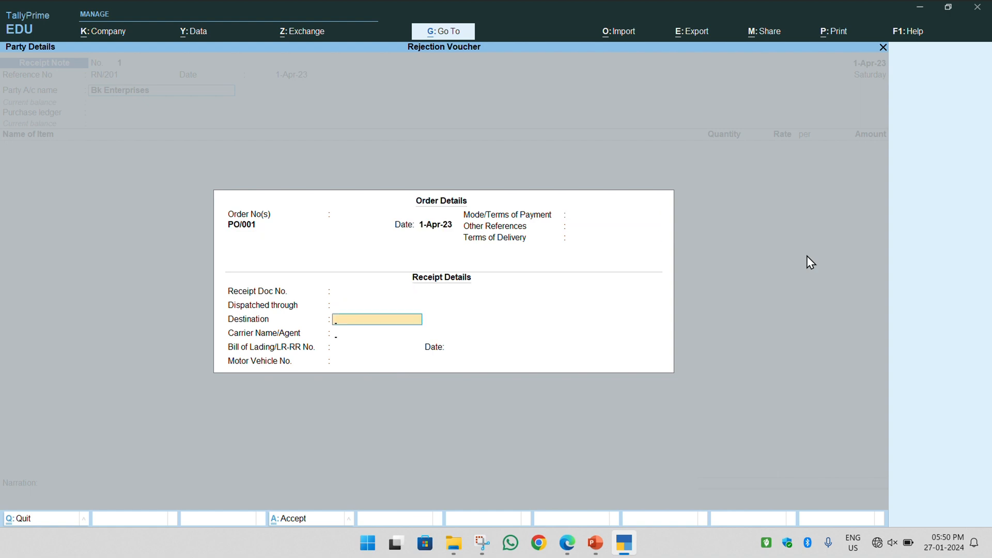
{"action": "key", "text": "Return"}
{"action": "key", "text": "Return"}
{"action": "key", "text": "Return"}
{"action": "key", "text": "Return"}
{"action": "key", "text": "Return"}
{"action": "key", "text": "Return"}
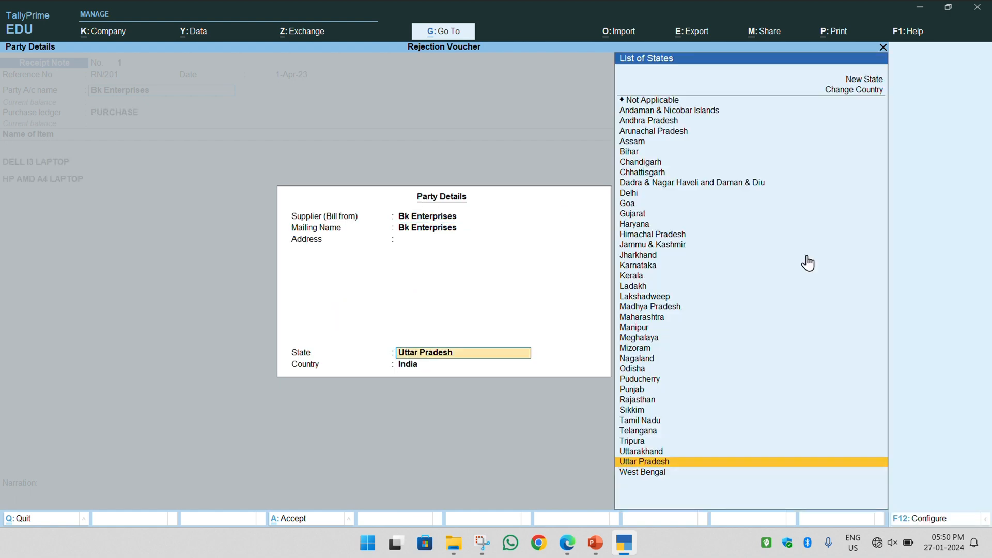
{"action": "key", "text": "Return"}
{"action": "key", "text": "Return"}
{"action": "key", "text": "Return"}
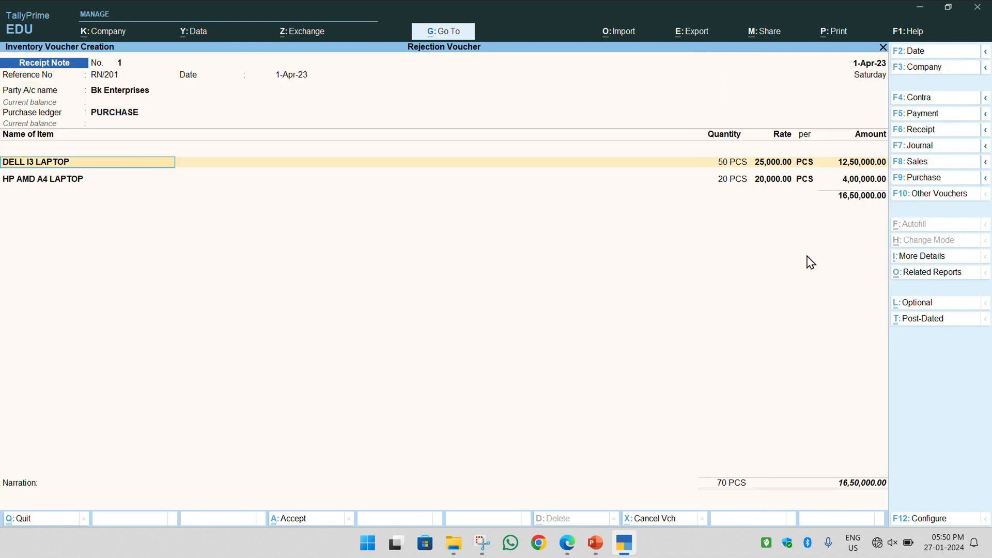
Step: Allocate the 50 PCS of DELL I3 LAPTOP at 25,000 to tracking number RN/201 and order PO/001
{"action": "key", "text": "Return"}
{"action": "key", "text": "Return"}
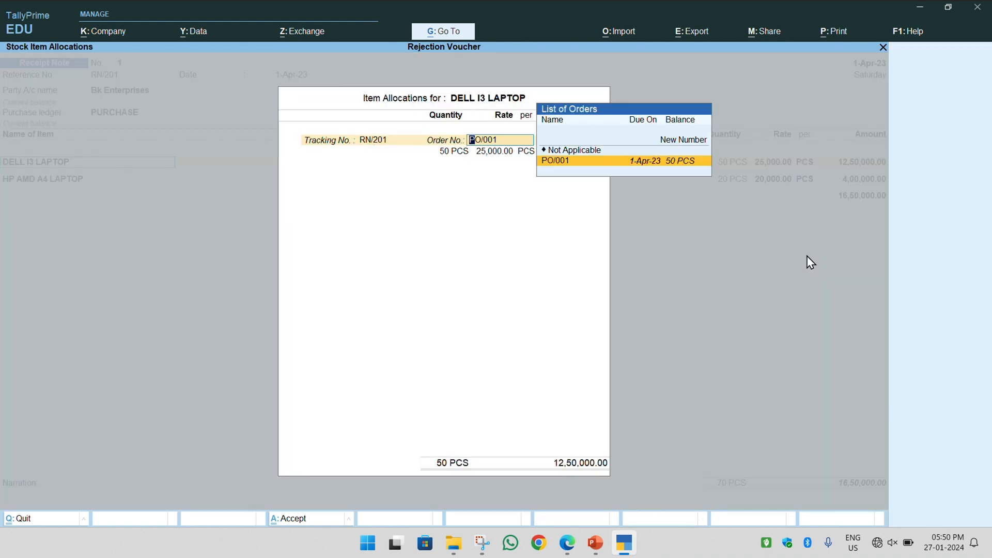
{"action": "key", "text": "Return"}
{"action": "key", "text": "BackSpace"}
{"action": "key", "text": "BackSpace"}
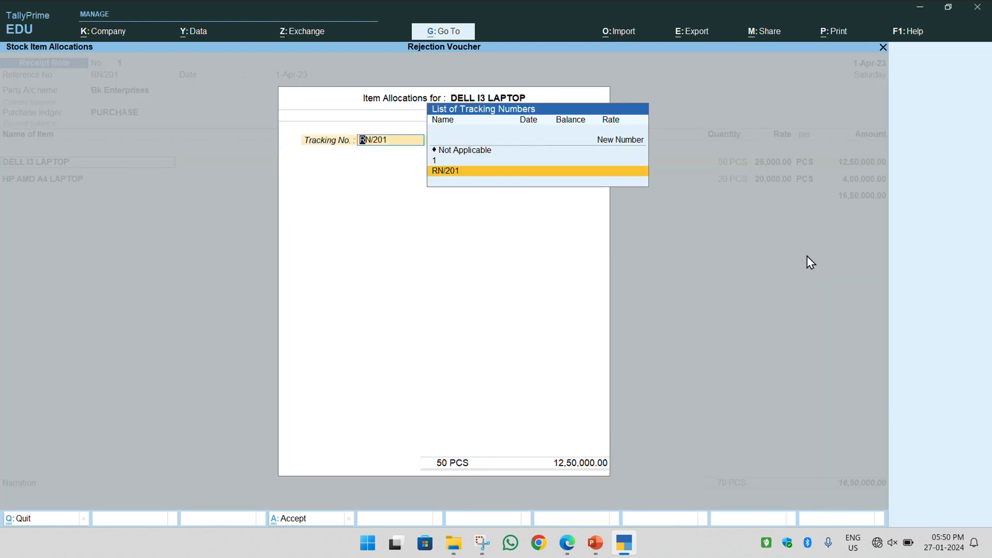
{"action": "key", "text": "Up"}
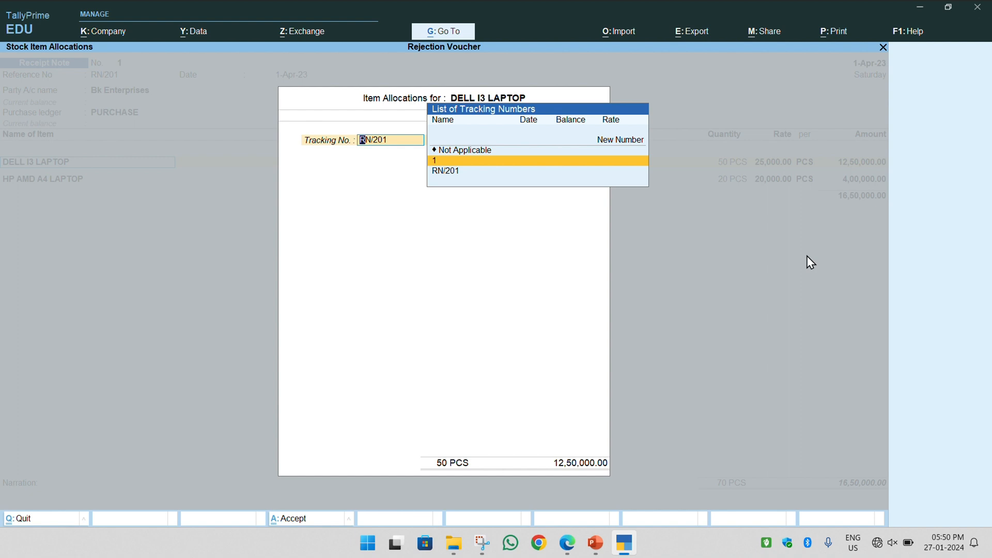
{"action": "key", "text": "Down"}
{"action": "key", "text": "Return"}
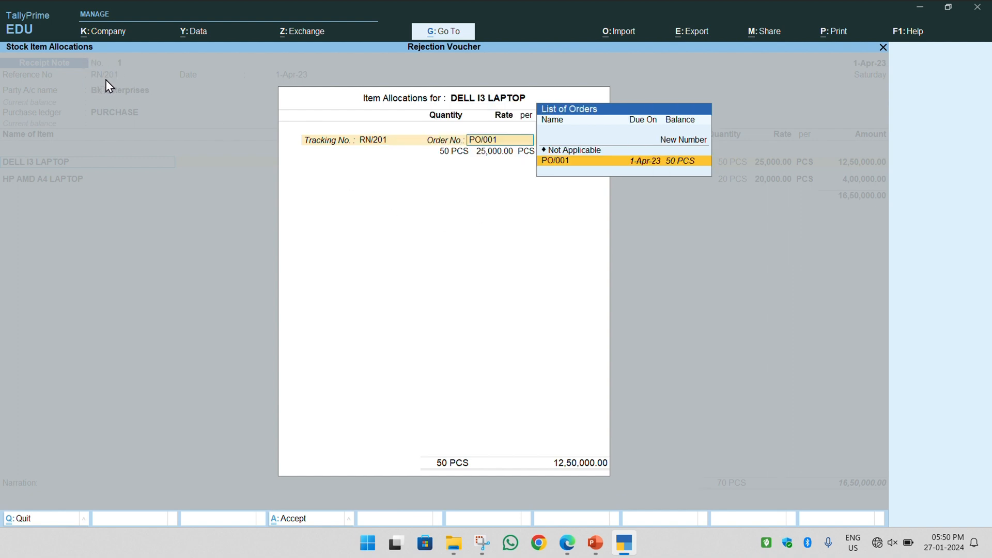
{"action": "key", "text": "Return"}
{"action": "key", "text": "Return"}
{"action": "key", "text": "Return"}
{"action": "key", "text": "Return"}
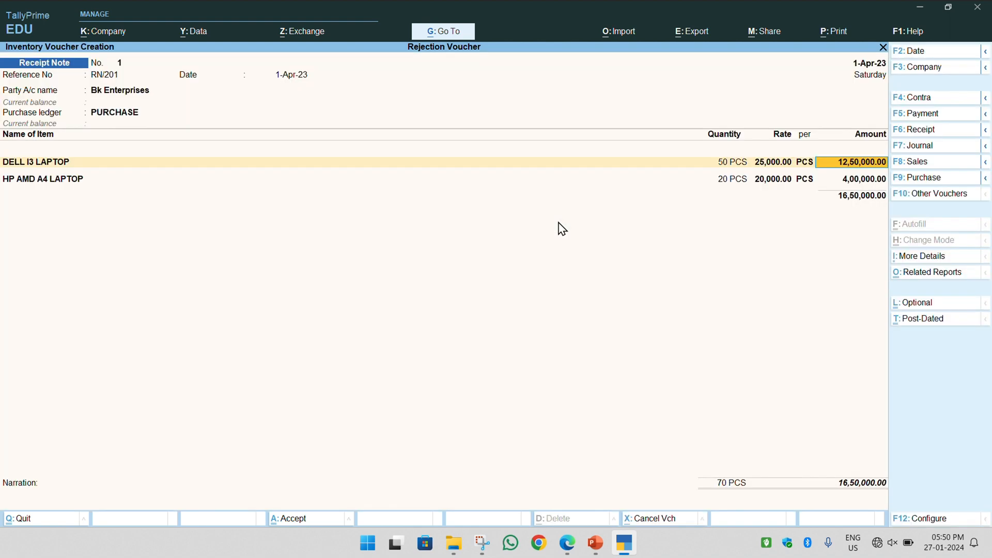
Step: Accept the HP AMD A4 LAPTOP line with its allocation of 20 PCS at 20,000
{"action": "key", "text": "Return"}
{"action": "key", "text": "Return"}
{"action": "key", "text": "Return"}
{"action": "key", "text": "Return"}
{"action": "key", "text": "Return"}
{"action": "key", "text": "Return"}
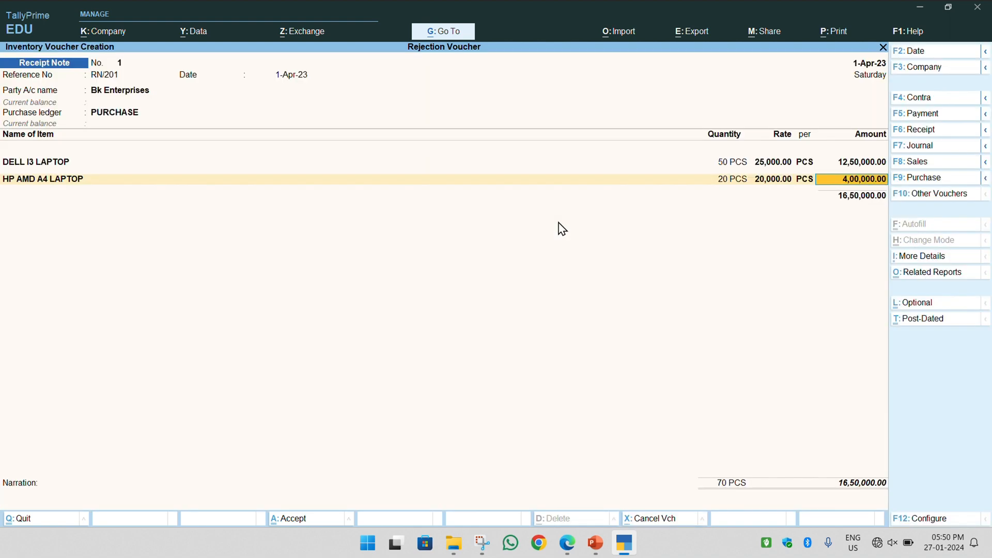
Step: Finish the receipt note's item list, leave the narration blank and save the voucher
{"action": "key", "text": "Return"}
{"action": "key", "text": "Return"}
{"action": "key", "text": "Return"}
{"action": "key", "text": "Return"}
{"action": "key", "text": "Return"}
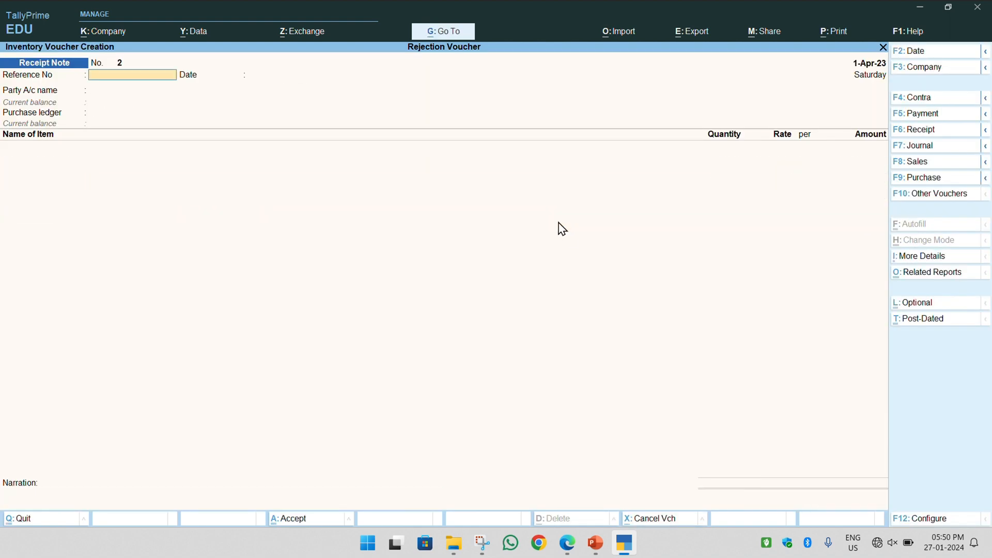
Step: Leave voucher entry and open the Stock Summary in detailed view to check the Dell and HP laptop items
{"action": "key", "text": "alt+Tab"}
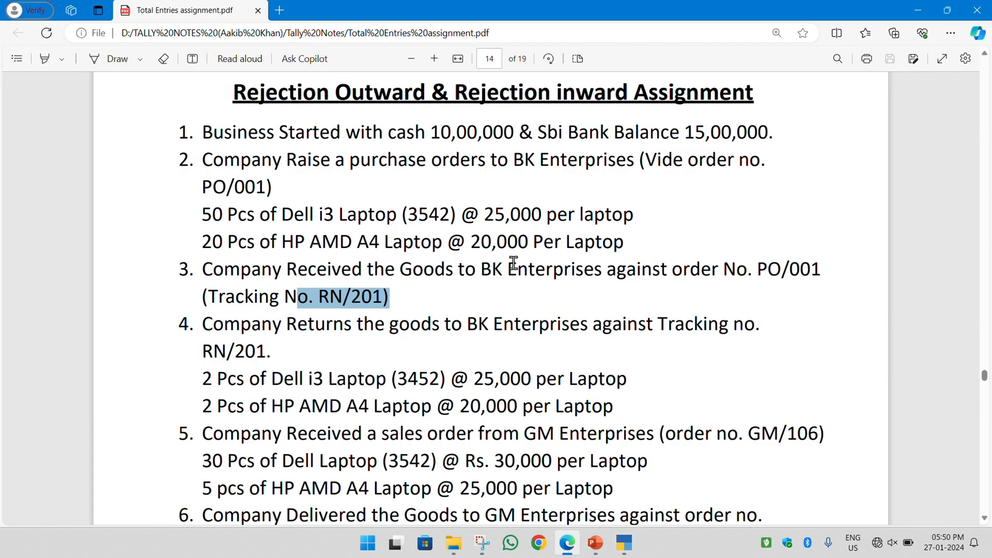
{"action": "key", "text": "alt+Tab"}
{"action": "key", "text": "Escape"}
{"action": "key", "text": "y"}
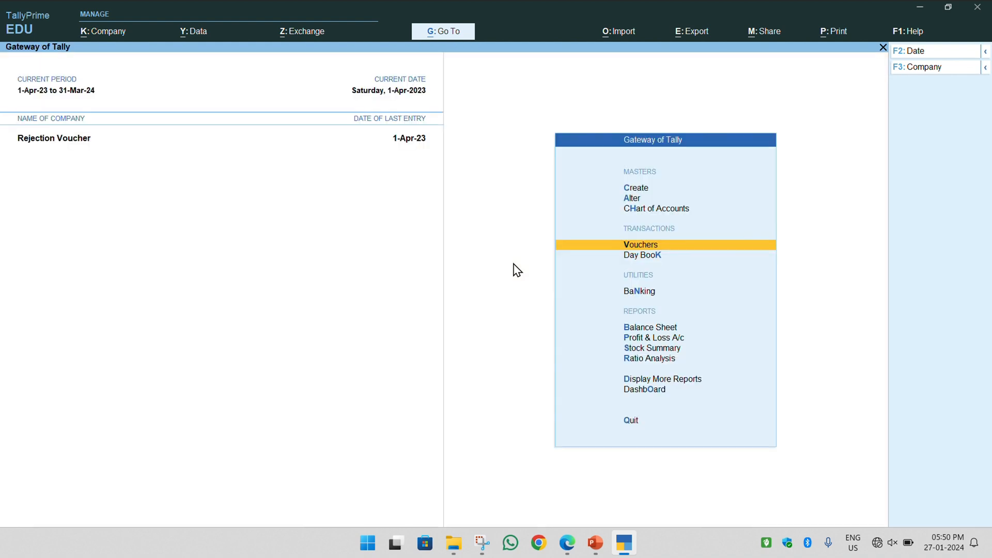
{"action": "key", "text": "Down"}
{"action": "key", "text": "Down"}
{"action": "key", "text": "Down"}
{"action": "key", "text": "Down"}
{"action": "key", "text": "Down"}
{"action": "key", "text": "Return"}
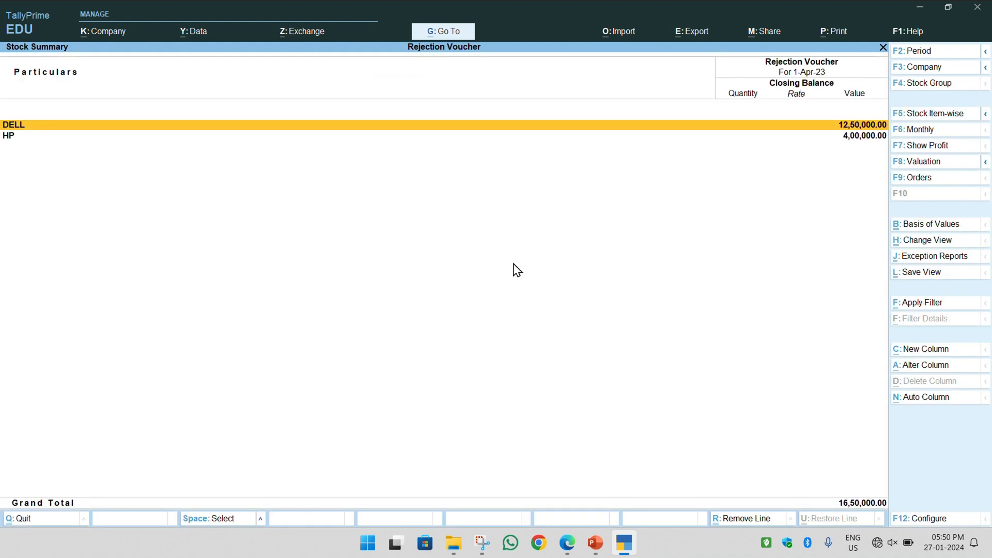
{"action": "key", "text": "alt+F1"}
{"action": "key", "text": "Down"}
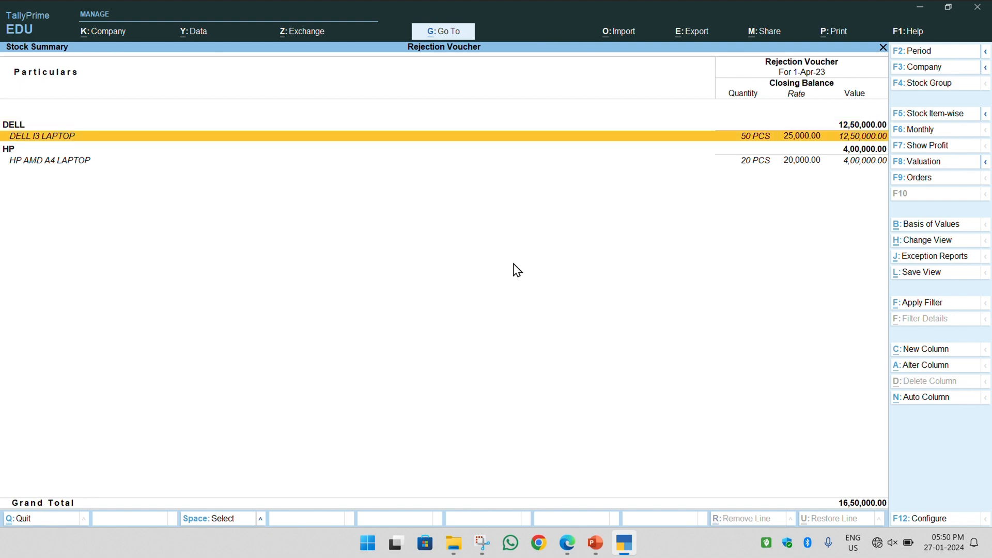
{"action": "key", "text": "Down"}
{"action": "key", "text": "Down"}
Step: Compare the laptop quantities and rates in the Stock Summary with the purchase order in the assignment PDF
{"action": "key", "text": "alt+Tab"}
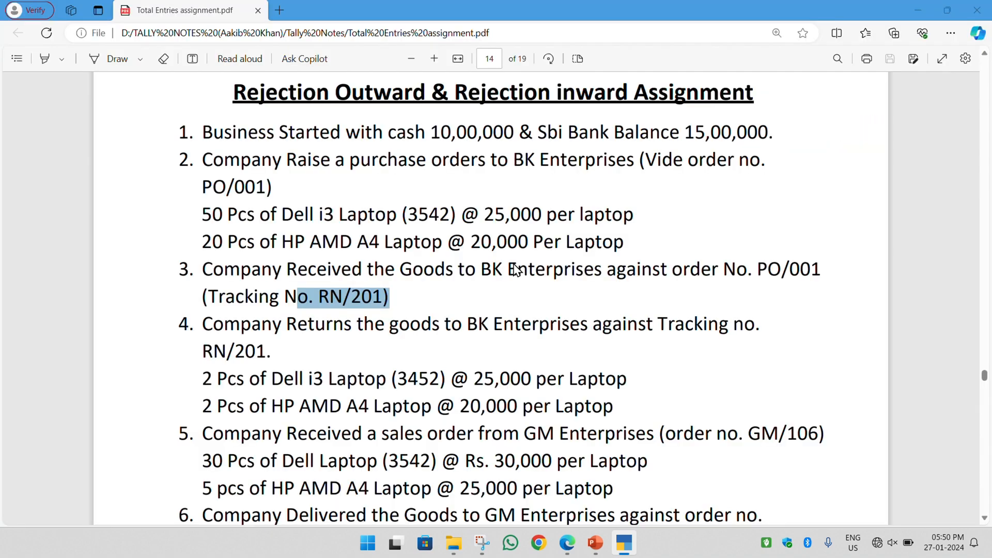
{"action": "key", "text": "alt+Tab"}
{"action": "key", "text": "alt+Tab"}
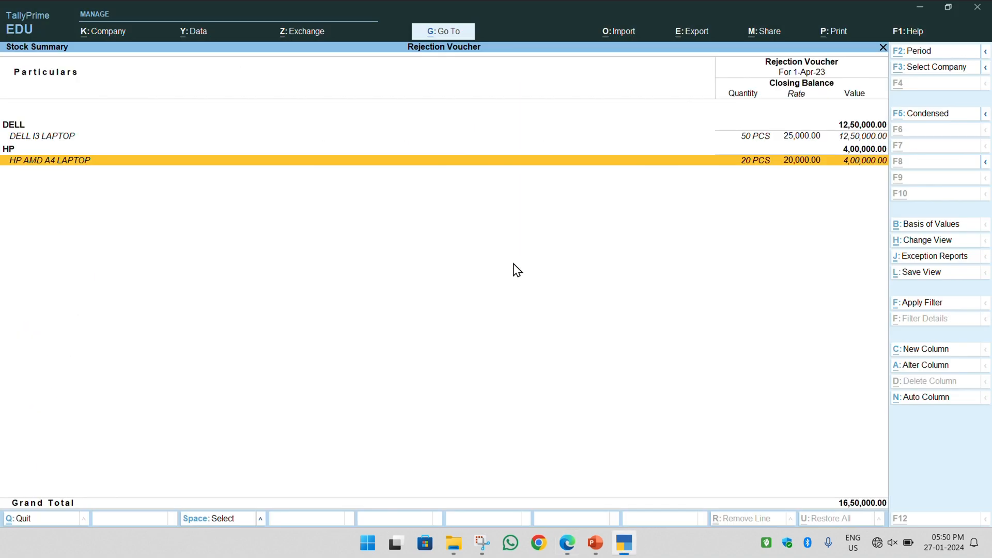
{"action": "key", "text": "alt+Tab"}
{"action": "key", "text": "alt+Tab"}
{"action": "key", "text": "alt+Tab"}
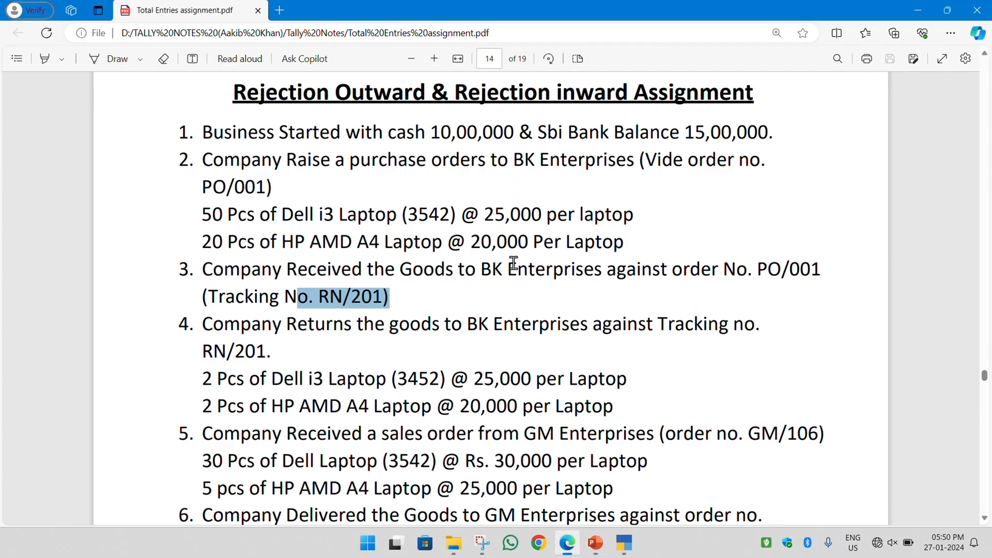
{"action": "key", "text": "alt+Tab"}
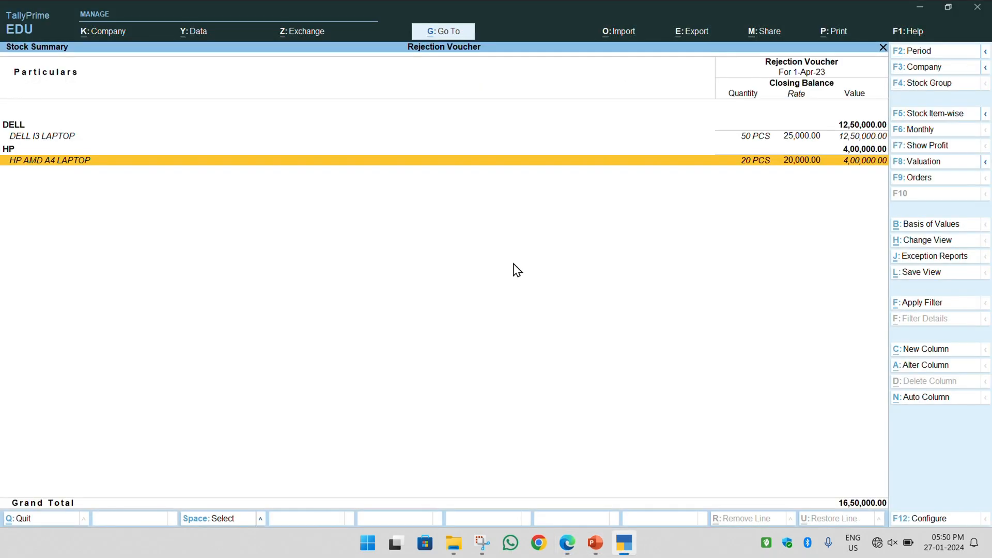
Step: Read transaction 4 in the assignment PDF about goods returned to BK Enterprises and compare it with the quantities ordered in transaction 2
{"action": "key", "text": "alt+Tab"}
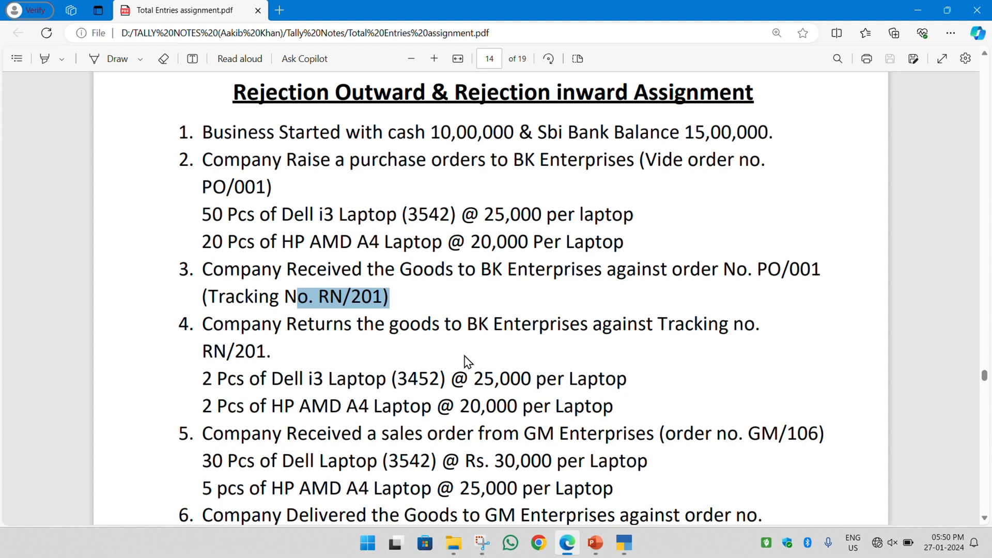
{"action": "left_click_drag", "start_coordinate": [204, 324], "coordinate": [614, 406]}
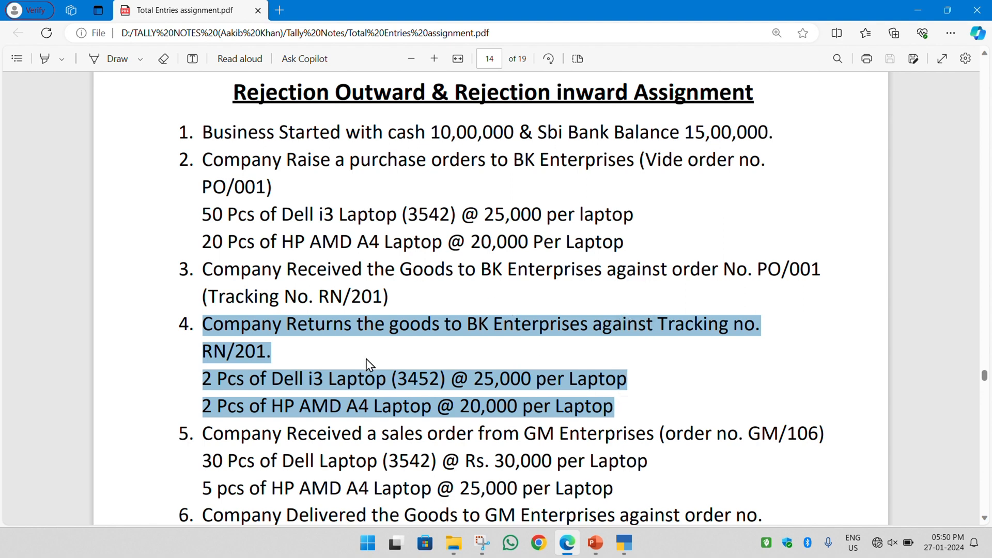
{"action": "left_click_drag", "start_coordinate": [202, 213], "coordinate": [246, 241]}
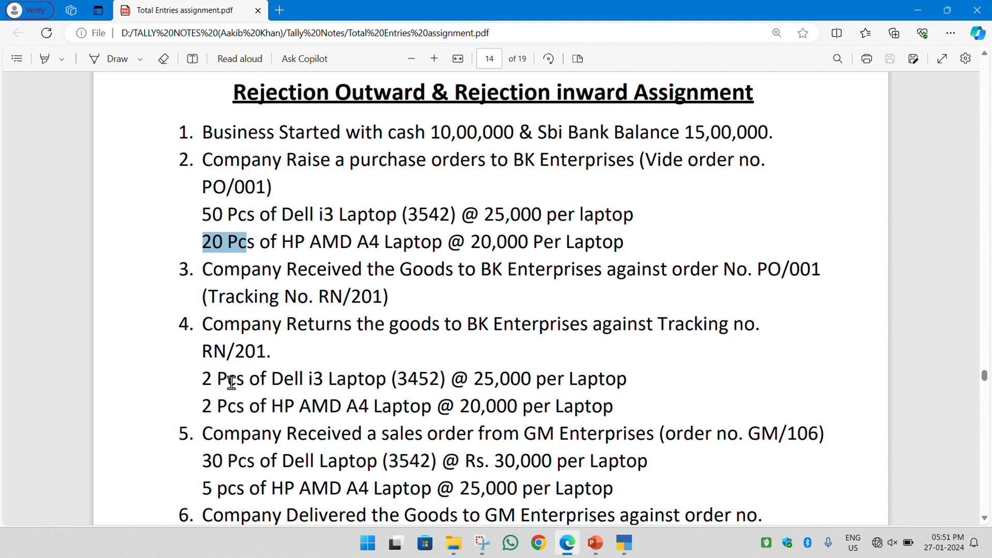
Step: Return to TallyPrime, reopen the Stock Summary in detailed view and review the stock of both laptop items
{"action": "key", "text": "alt+Tab"}
{"action": "key", "text": "Escape"}
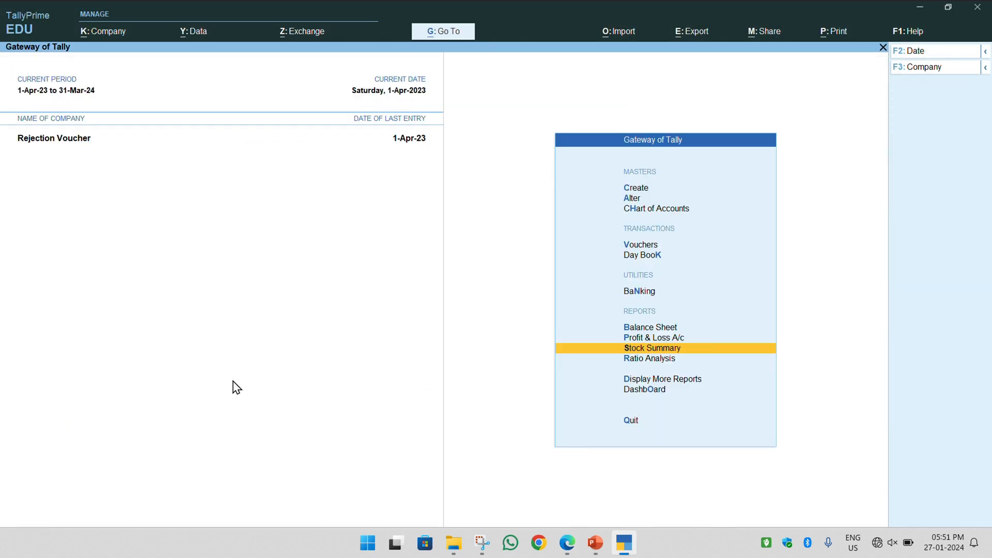
{"action": "key", "text": "Return"}
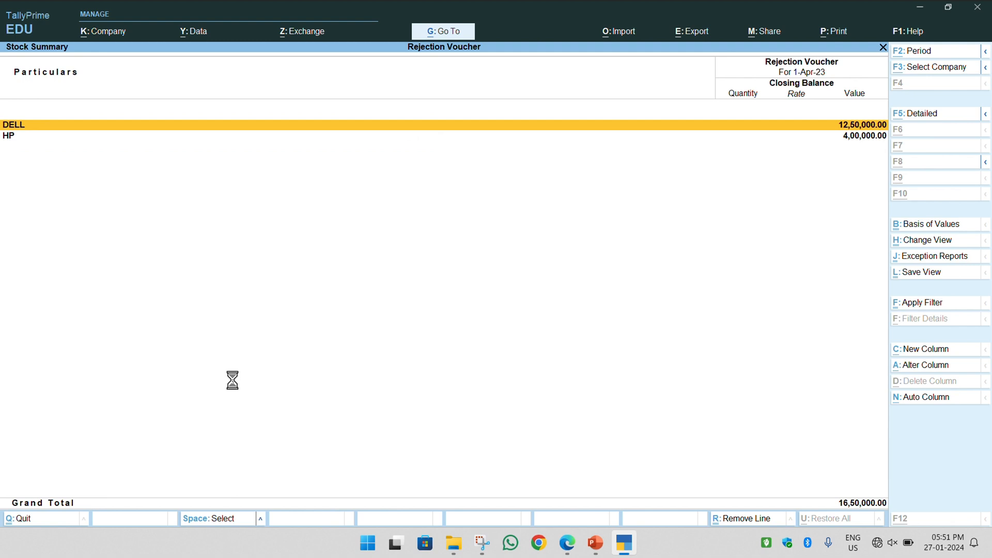
{"action": "key", "text": "alt+F4"}
{"action": "key", "text": "Escape"}
{"action": "key", "text": "alt+F5"}
{"action": "key", "text": "Down"}
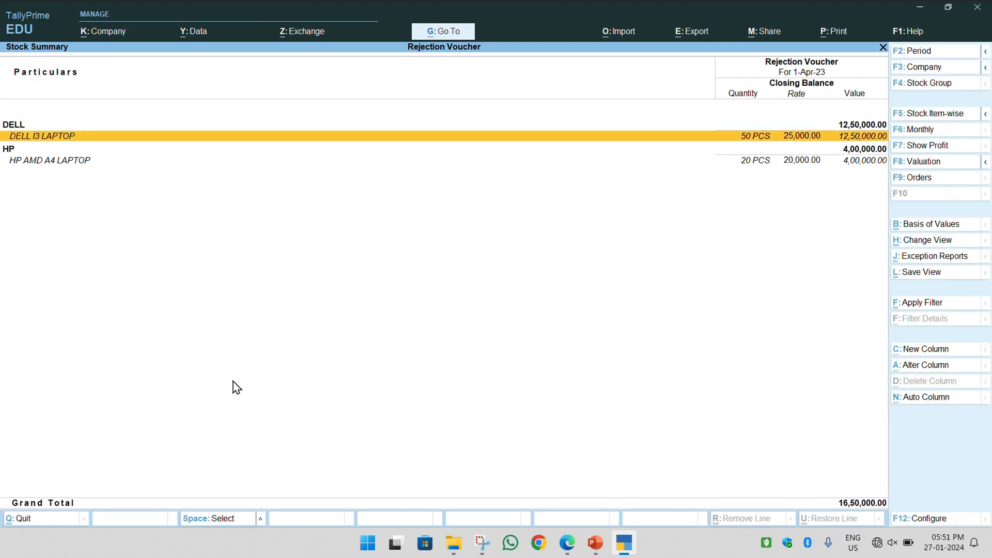
{"action": "key", "text": "Down"}
{"action": "key", "text": "Down"}
{"action": "key", "text": "Up"}
{"action": "key", "text": "Up"}
{"action": "key", "text": "Down"}
{"action": "key", "text": "Down"}
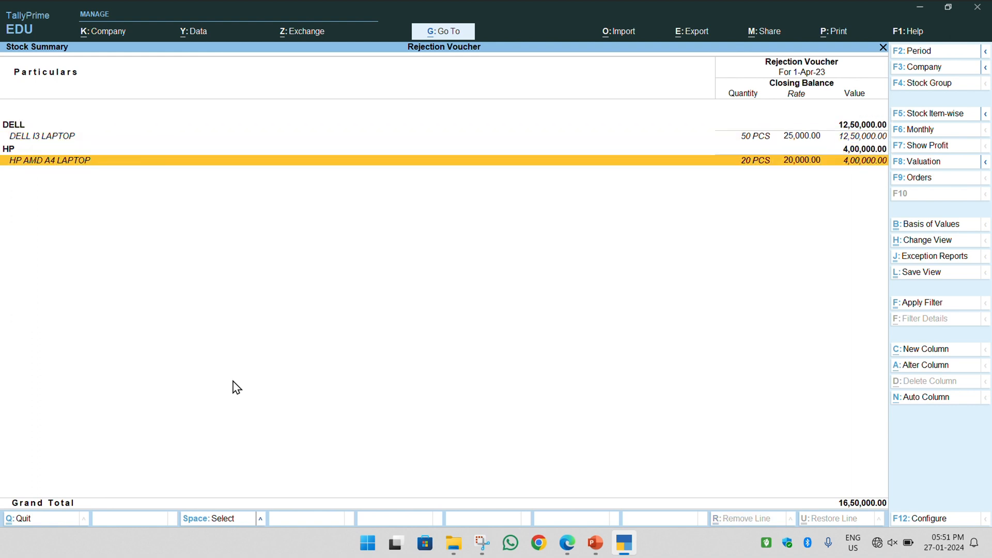
Step: Close the Stock Summary, open voucher entry and switch the voucher type to Rejections Out
{"action": "key", "text": "Escape"}
{"action": "key", "text": "Up"}
{"action": "key", "text": "Up"}
{"action": "key", "text": "Up"}
{"action": "key", "text": "Up"}
{"action": "key", "text": "Up"}
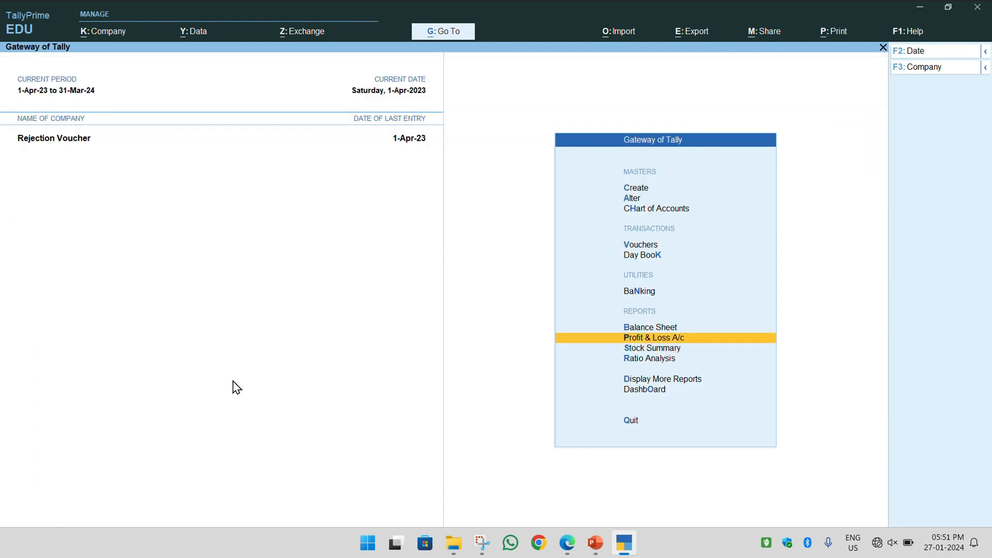
{"action": "key", "text": "Return"}
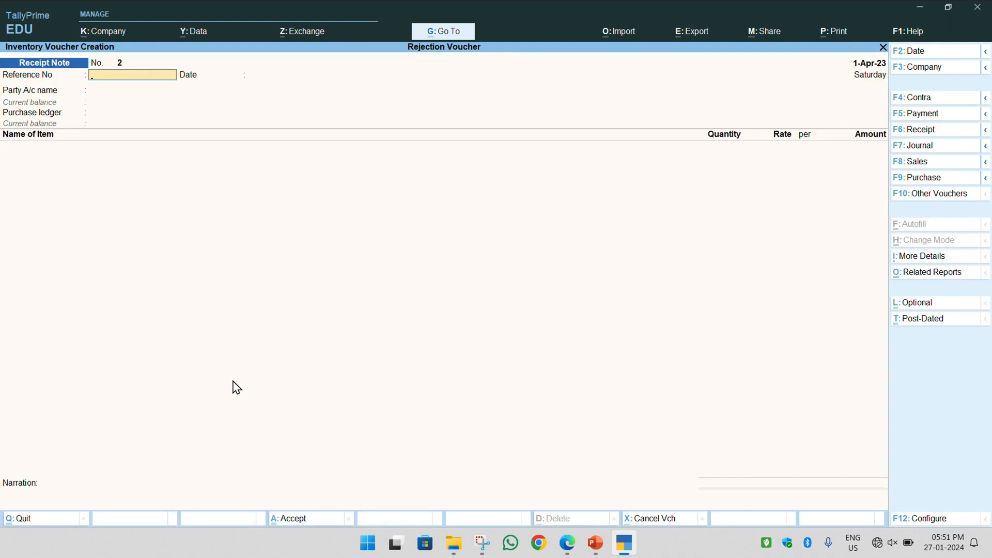
{"action": "key", "text": "F10"}
{"action": "key", "text": "Down"}
{"action": "key", "text": "Down"}
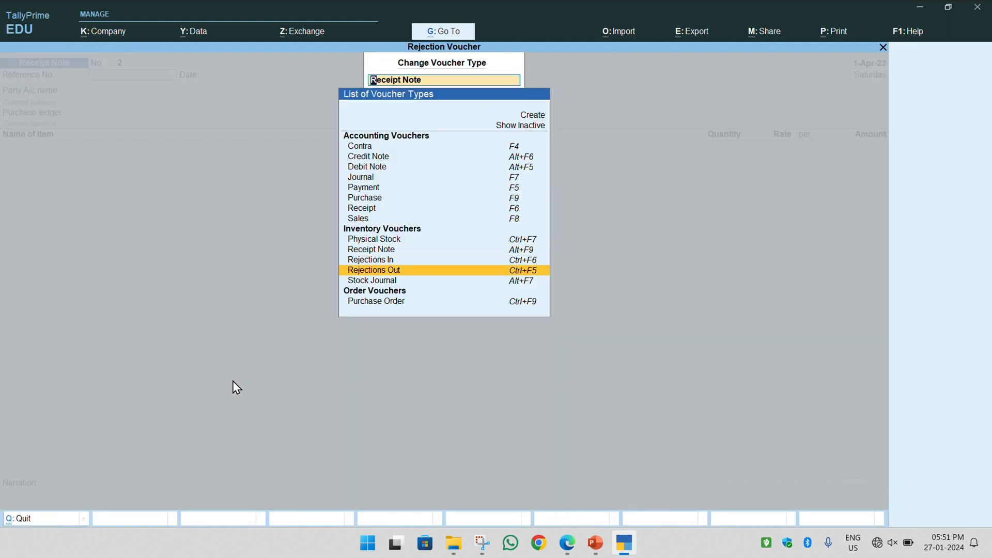
{"action": "key", "text": "Return"}
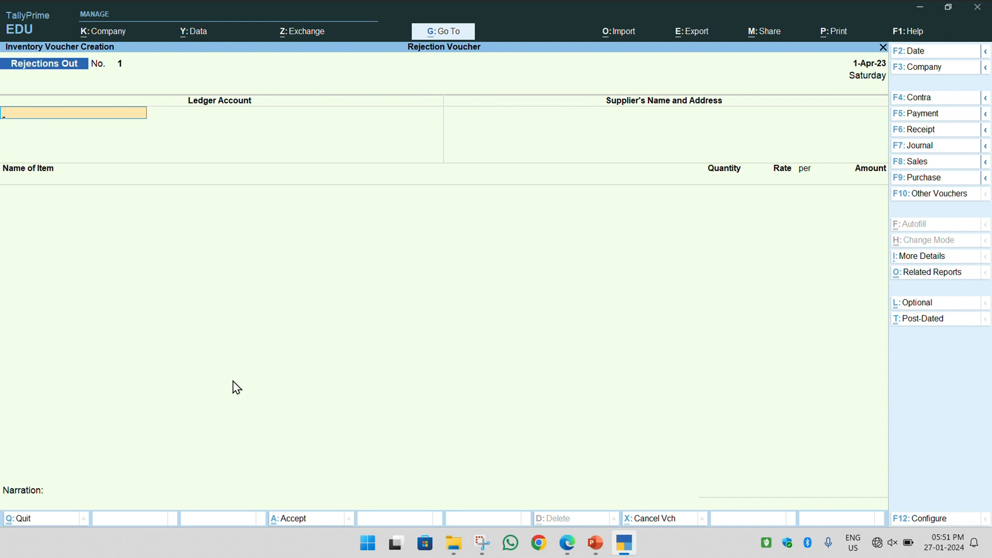
Step: Reread transaction 4 in the assignment PDF for the supplier, tracking number and returned items, and return to the Rejections Out voucher
{"action": "key", "text": "alt+Tab"}
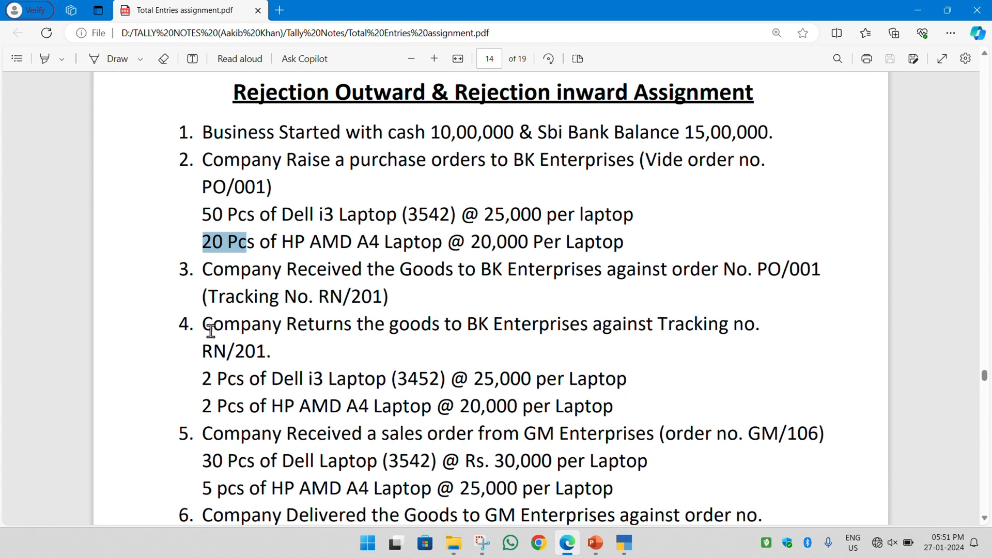
{"action": "left_click_drag", "start_coordinate": [206, 326], "coordinate": [213, 327]}
{"action": "left_click_drag", "start_coordinate": [331, 364], "coordinate": [614, 407]}
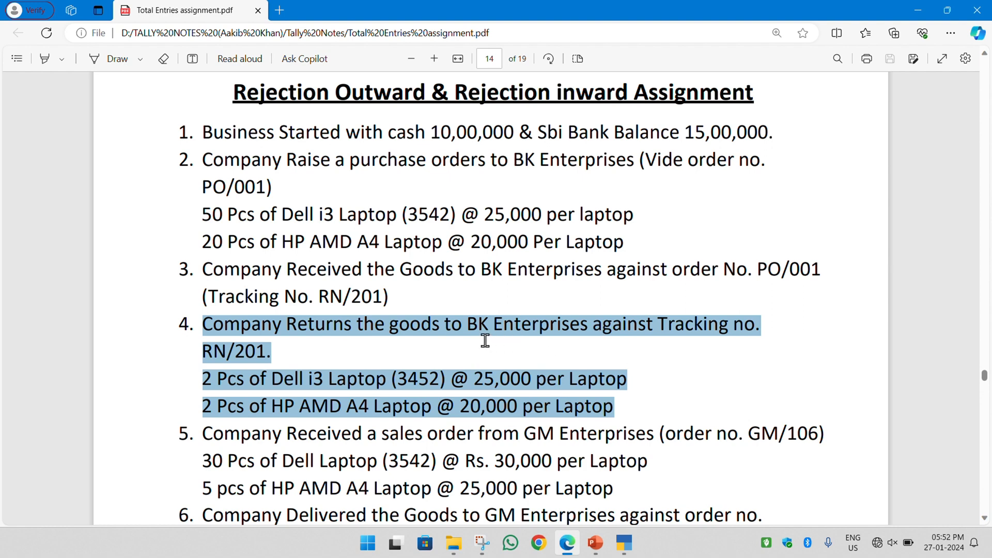
{"action": "key", "text": "alt"}
{"action": "key", "text": "alt+Tab"}
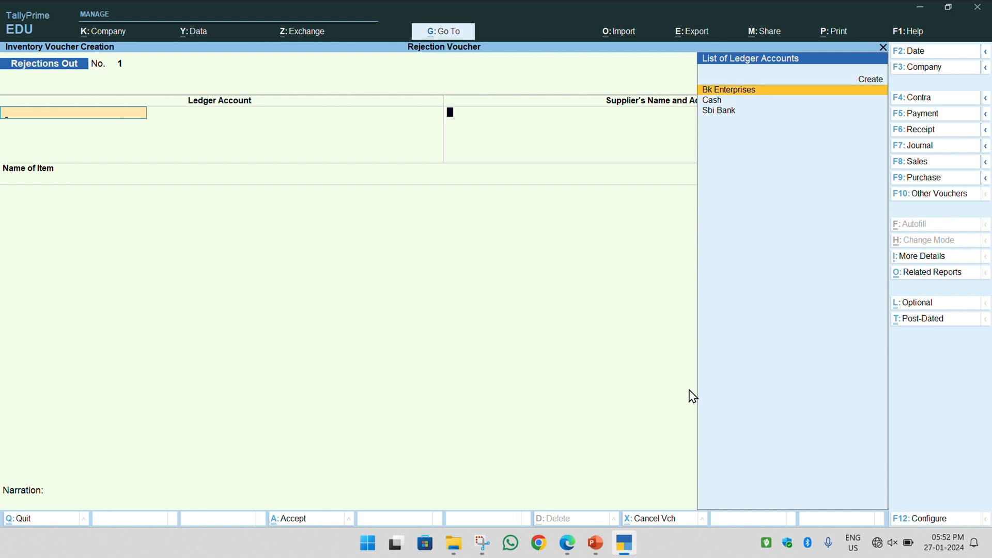
Step: Select Bk Enterprises as the ledger account of the Rejections Out voucher and add DELL I3 LAPTOP as the first item
{"action": "key", "text": "Return"}
{"action": "key", "text": "Return"}
{"action": "key", "text": "Return"}
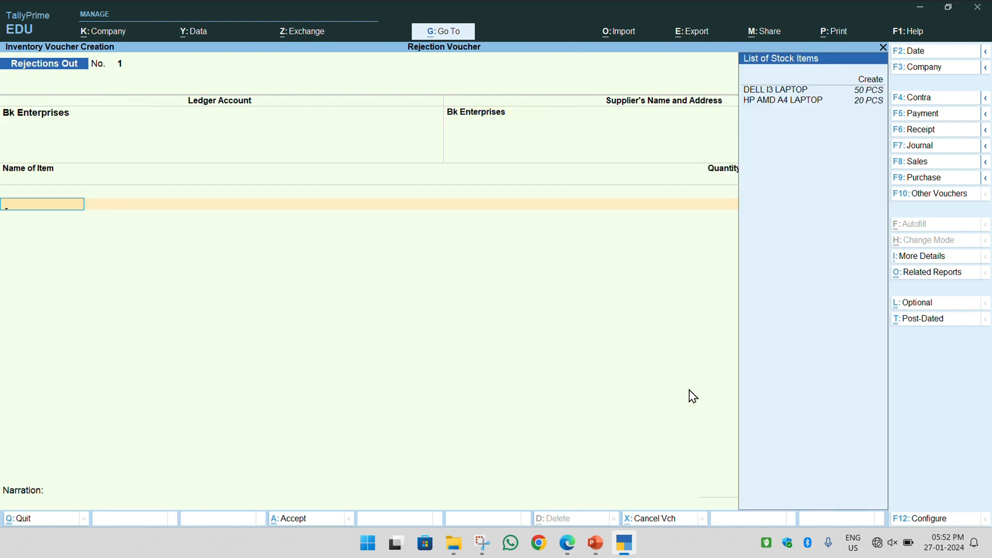
{"action": "key", "text": "Return"}
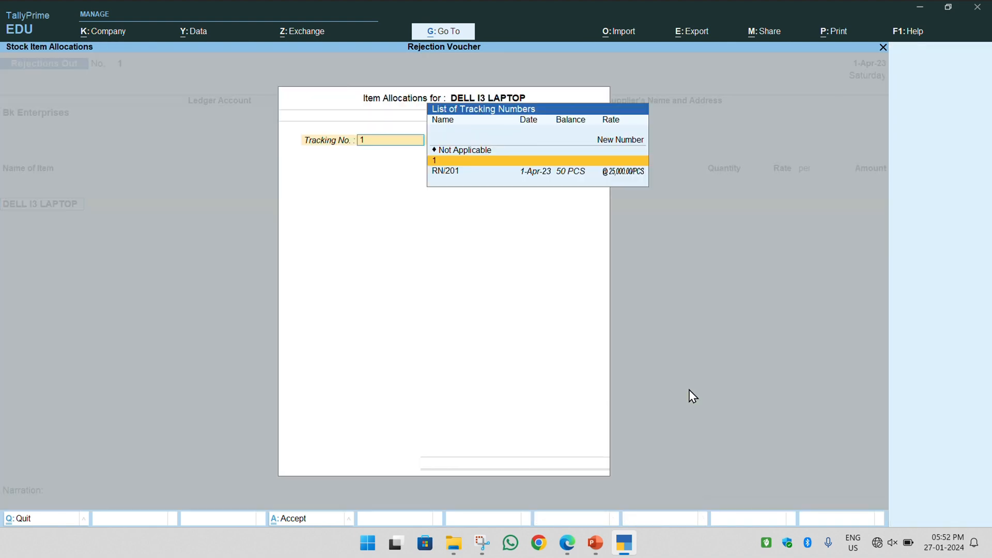
Step: Check the tracking number of transaction 4 in the assignment PDF and allocate the Dell laptop to tracking number RN/201
{"action": "key", "text": "Down"}
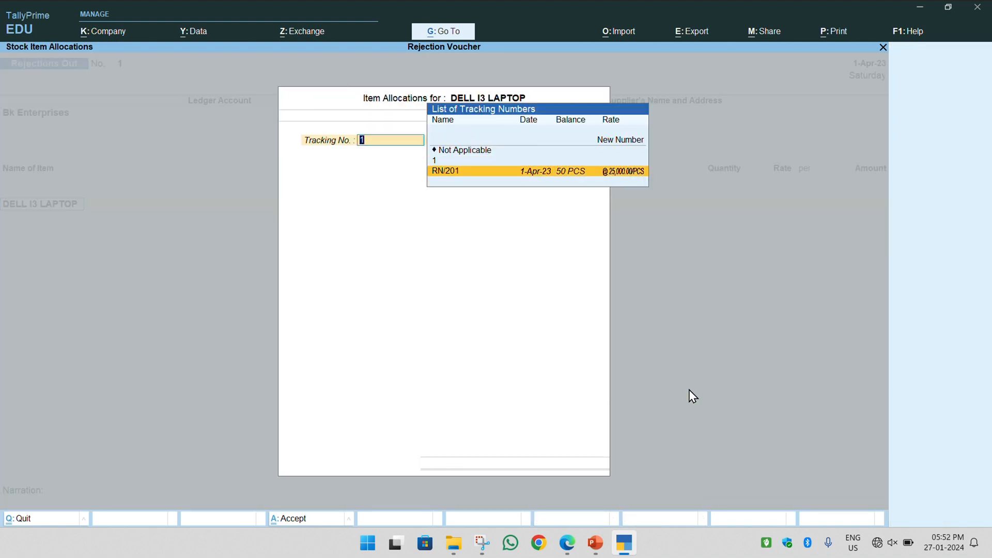
{"action": "key", "text": "alt+Tab"}
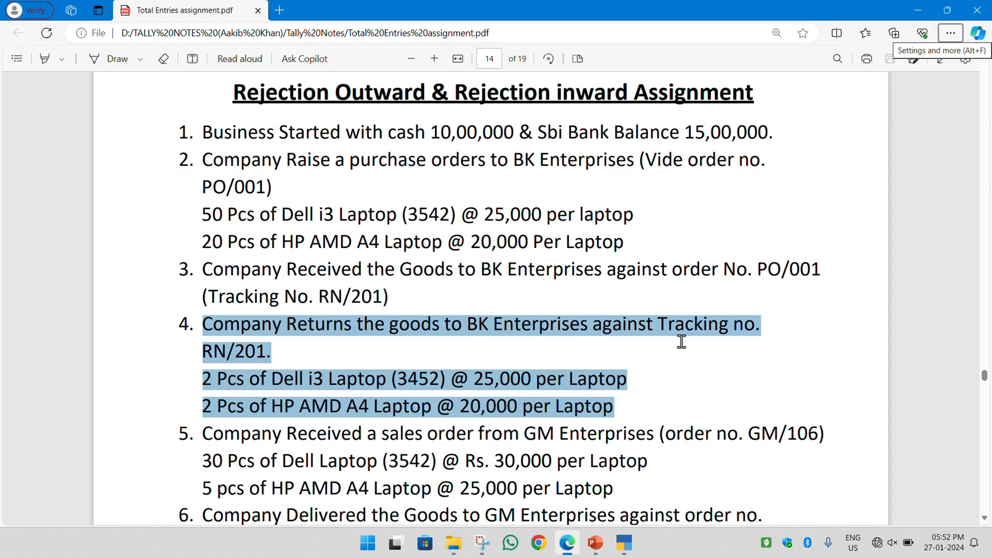
{"action": "left_click", "coordinate": [270, 353]}
{"action": "left_click_drag", "start_coordinate": [210, 356], "coordinate": [273, 354]}
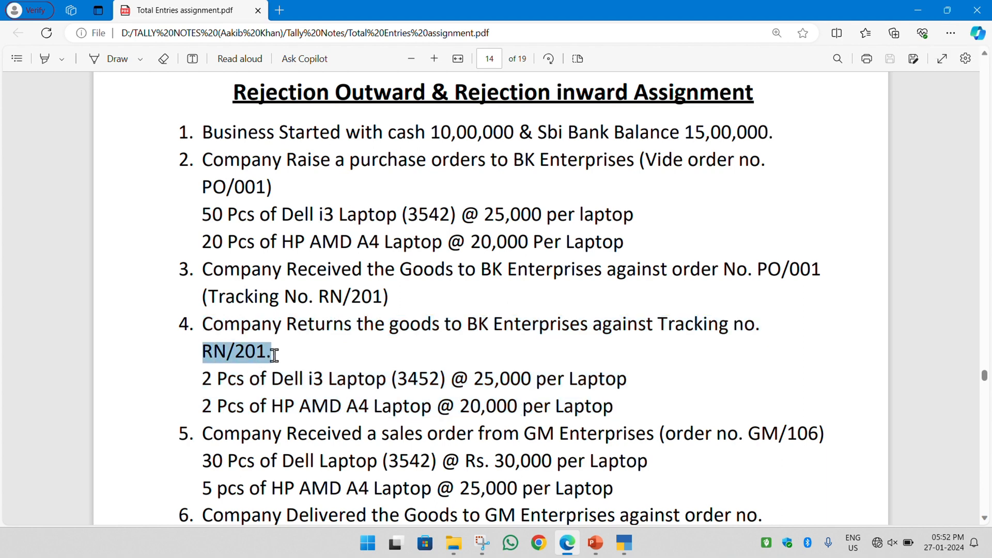
{"action": "key", "text": "alt+Tab"}
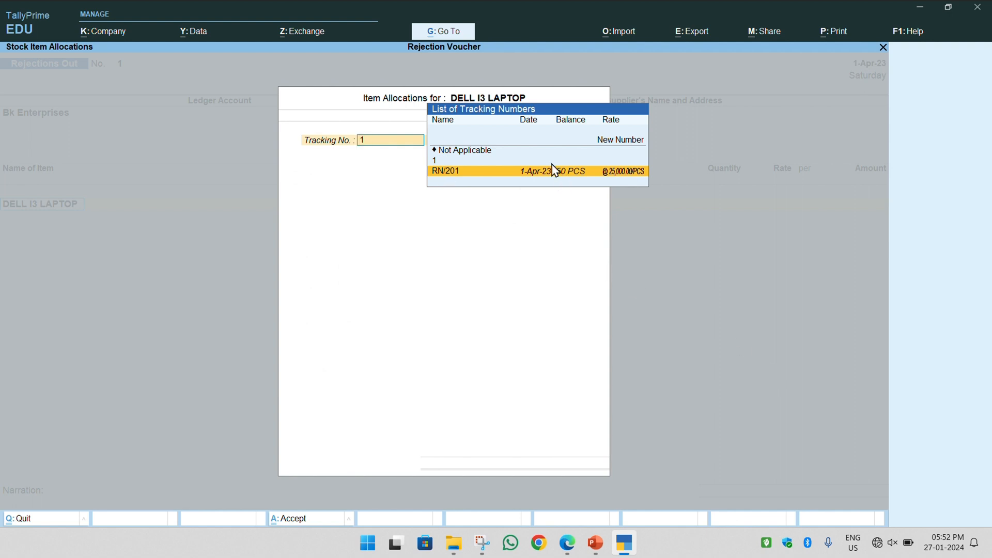
{"action": "left_click", "coordinate": [563, 173]}
Step: Check the returned Dell quantity in the assignment PDF and complete the item allocation with 2 PCS at 25,000
{"action": "key", "text": "alt+Tab"}
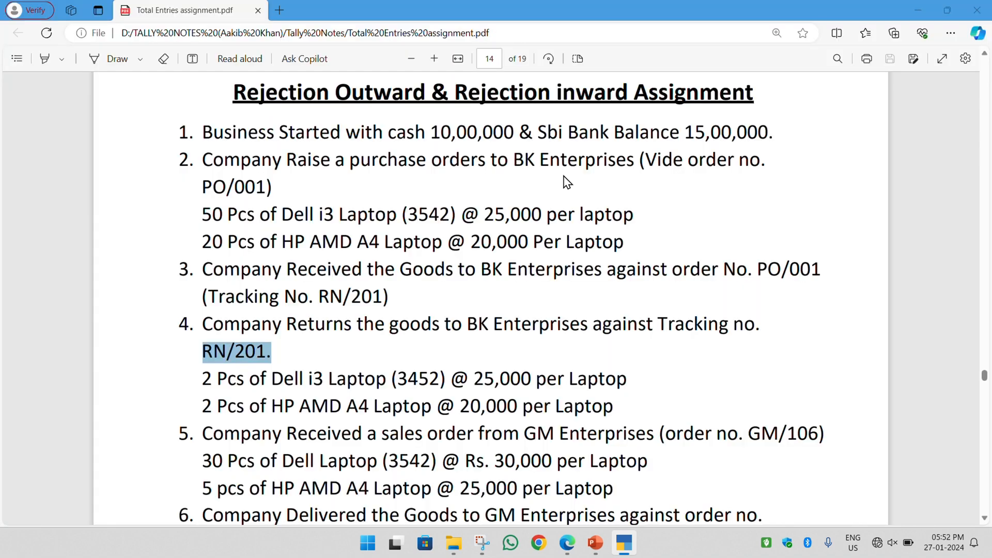
{"action": "left_click_drag", "start_coordinate": [204, 379], "coordinate": [261, 380]}
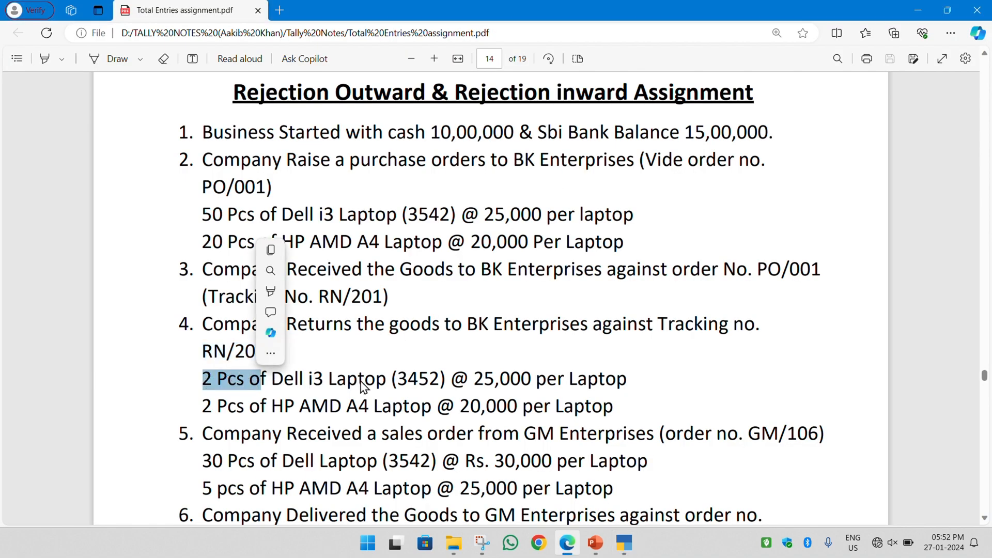
{"action": "key", "text": "alt+Tab"}
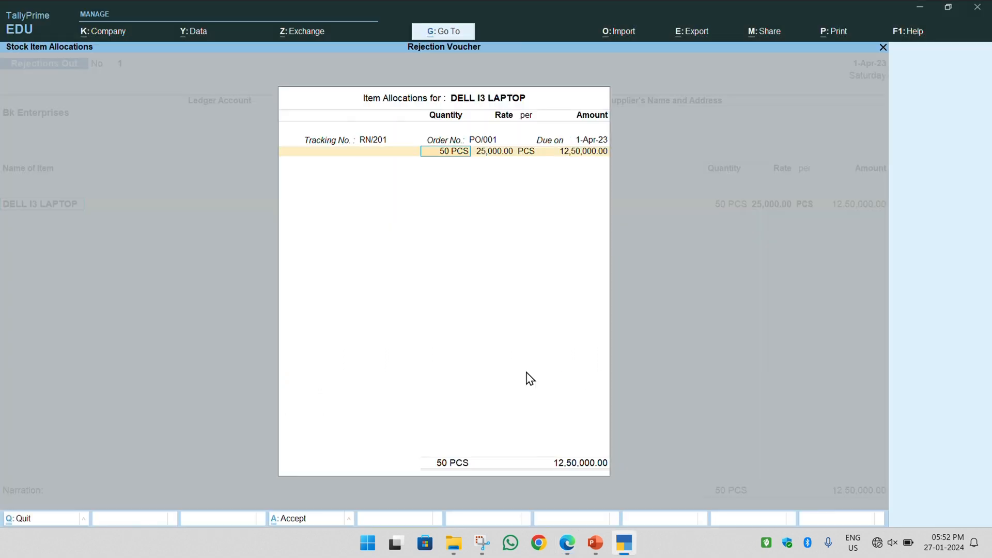
{"action": "type", "text": "2"}
{"action": "key", "text": "Return"}
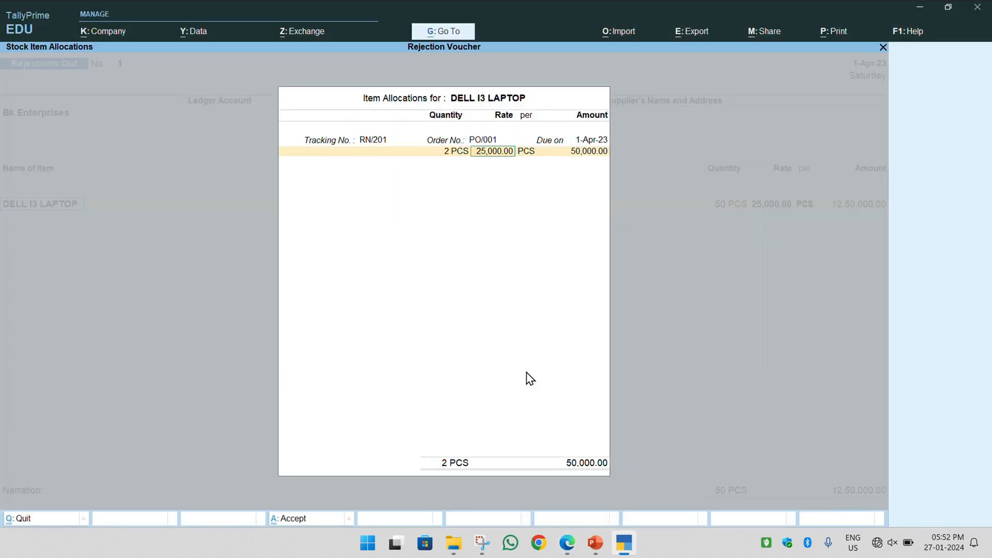
{"action": "key", "text": "Return"}
{"action": "key", "text": "Return"}
{"action": "key", "text": "Return"}
{"action": "key", "text": "Return"}
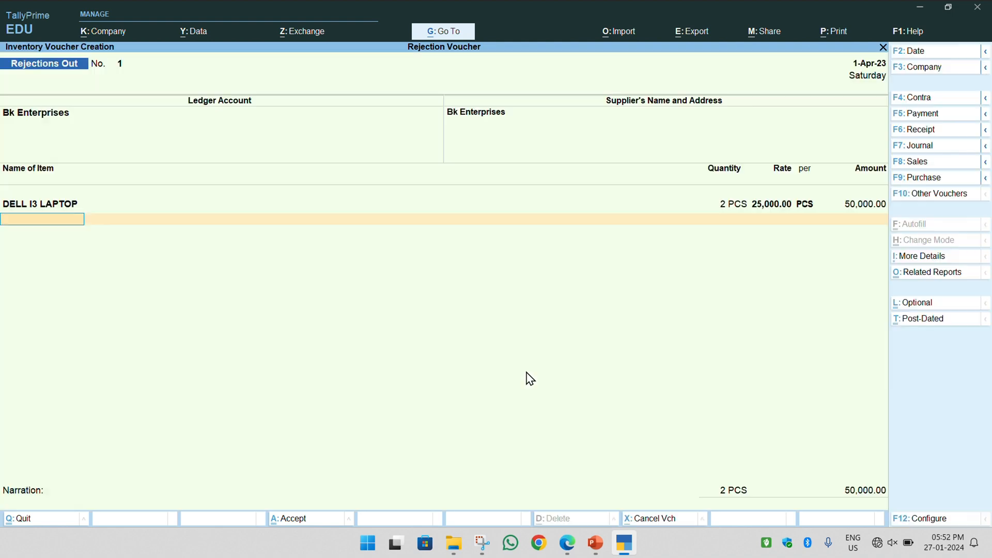
{"action": "key", "text": "Return"}
{"action": "key", "text": "BackSpace"}
{"action": "key", "text": "Return"}
{"action": "key", "text": "Return"}
{"action": "key", "text": "Return"}
{"action": "key", "text": "Return"}
{"action": "key", "text": "Return"}
{"action": "key", "text": "Return"}
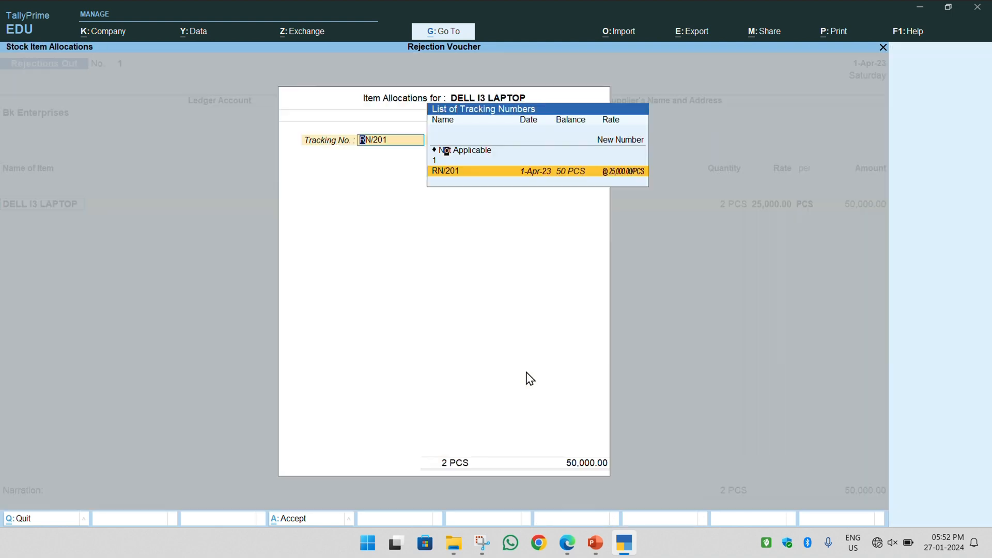
{"action": "key", "text": "Return"}
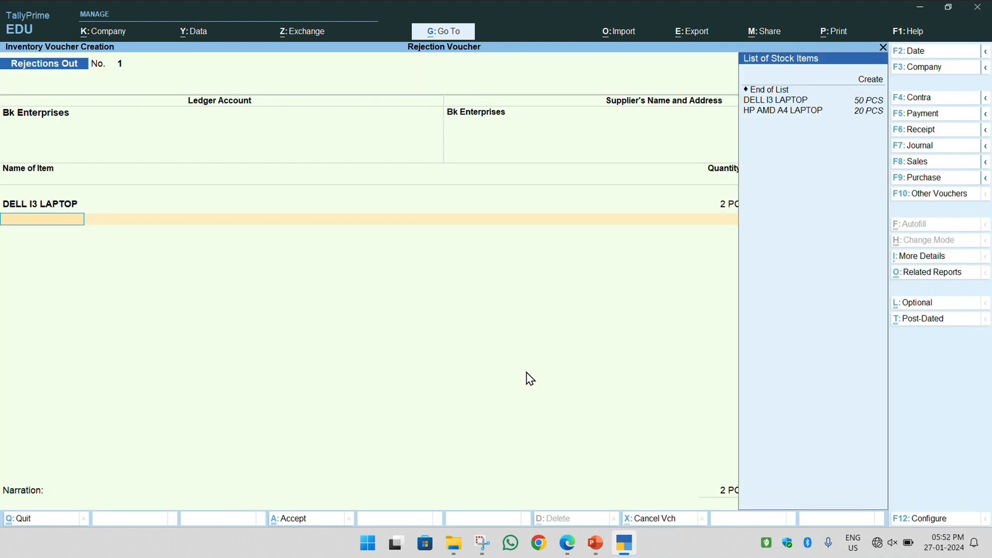
Step: Add HP AMD A4 LAPTOP as the second item, allocated to tracking number RN/201 with 2 PCS at 20,000
{"action": "key", "text": "Down"}
{"action": "key", "text": "Down"}
{"action": "key", "text": "Return"}
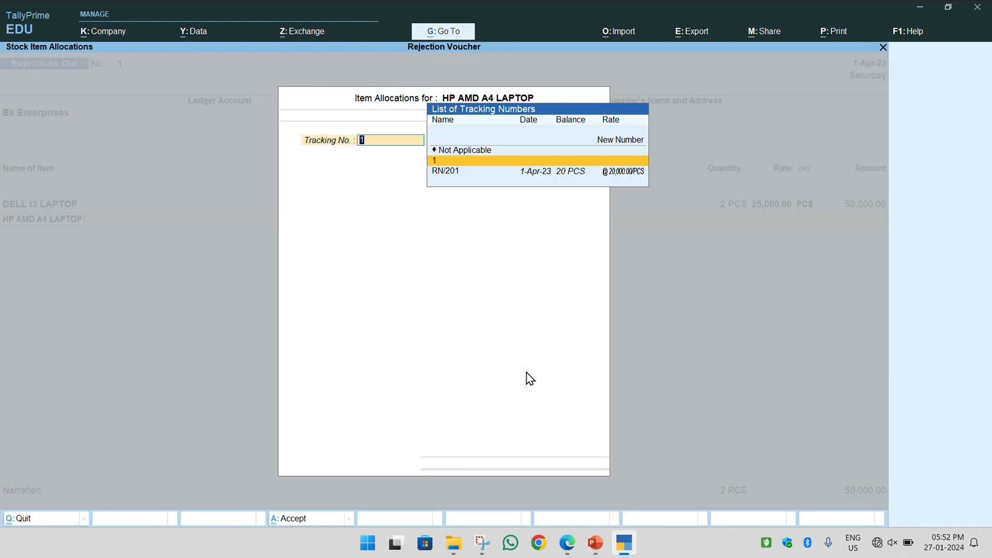
{"action": "key", "text": "Down"}
{"action": "key", "text": "Return"}
{"action": "type", "text": "2"}
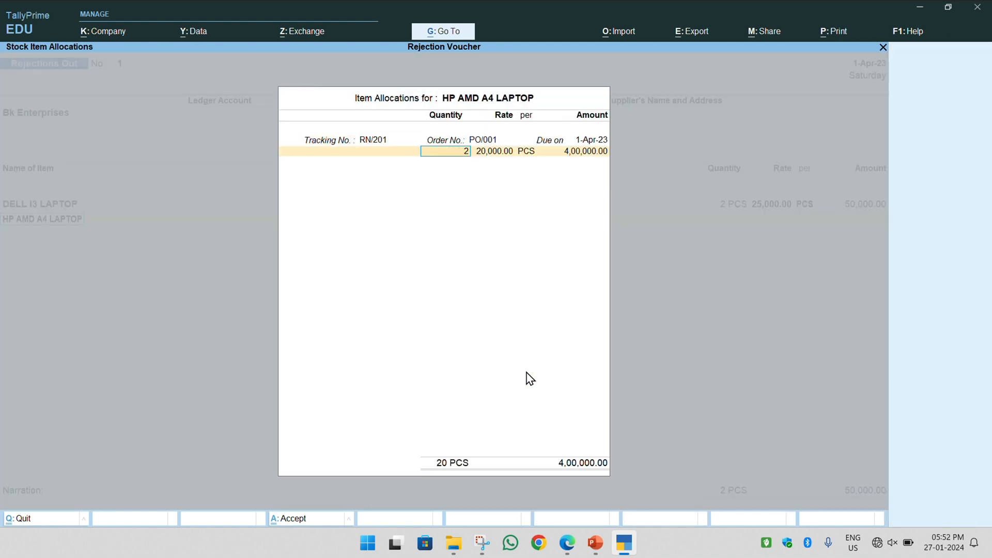
{"action": "key", "text": "Return"}
{"action": "key", "text": "Return"}
{"action": "key", "text": "Return"}
{"action": "key", "text": "Return"}
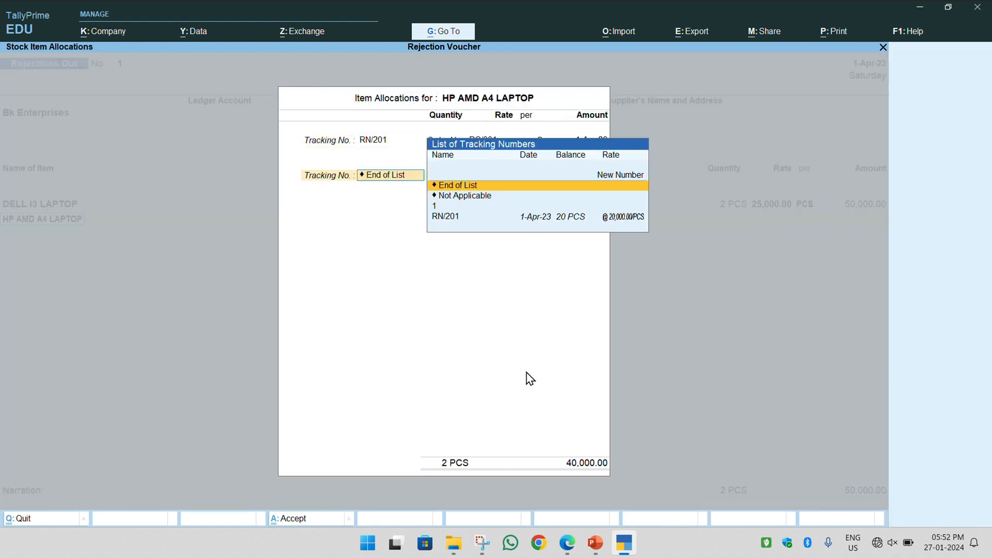
{"action": "key", "text": "Return"}
Step: End the item list, leave the narration blank and save the Rejections Out voucher
{"action": "key", "text": "Return"}
{"action": "key", "text": "Return"}
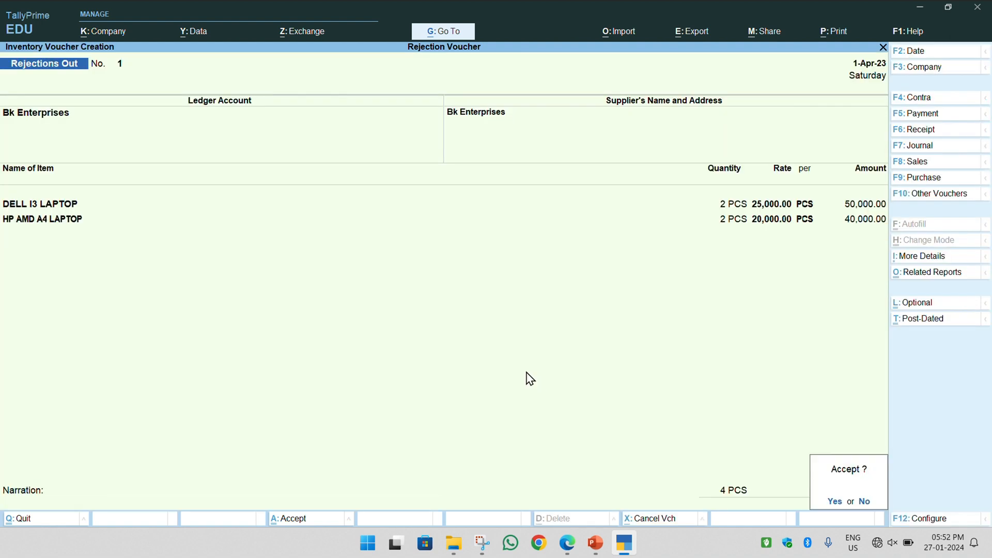
{"action": "key", "text": "y"}
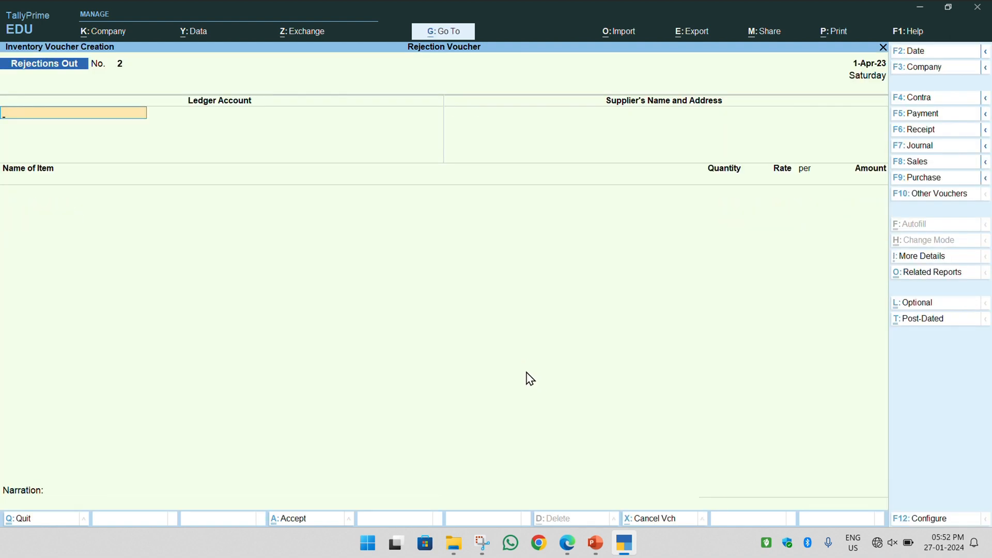
Step: Review the saved Rejections Out voucher against transaction 4 in the assignment PDF, and close it without changes
{"action": "key", "text": "Page_Up"}
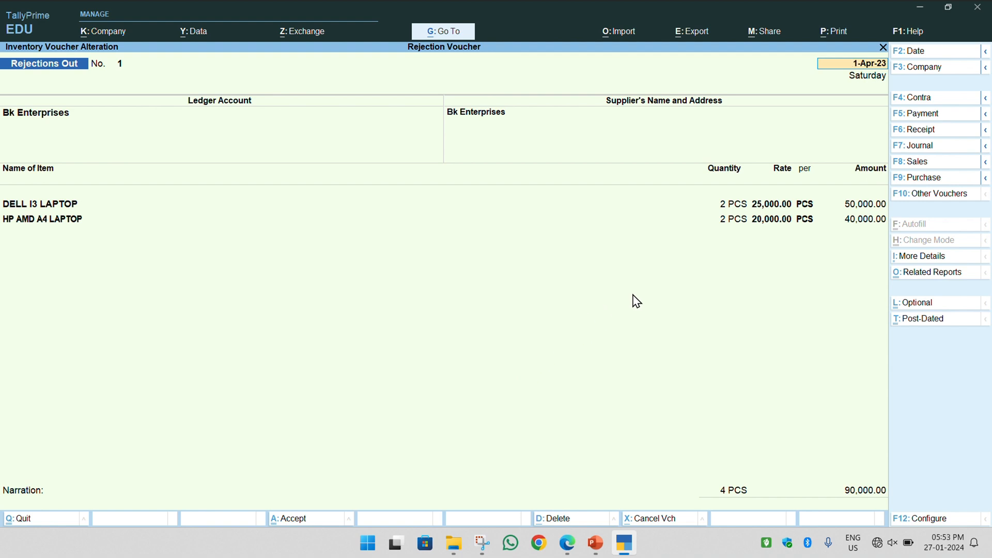
{"action": "key", "text": "alt+Tab"}
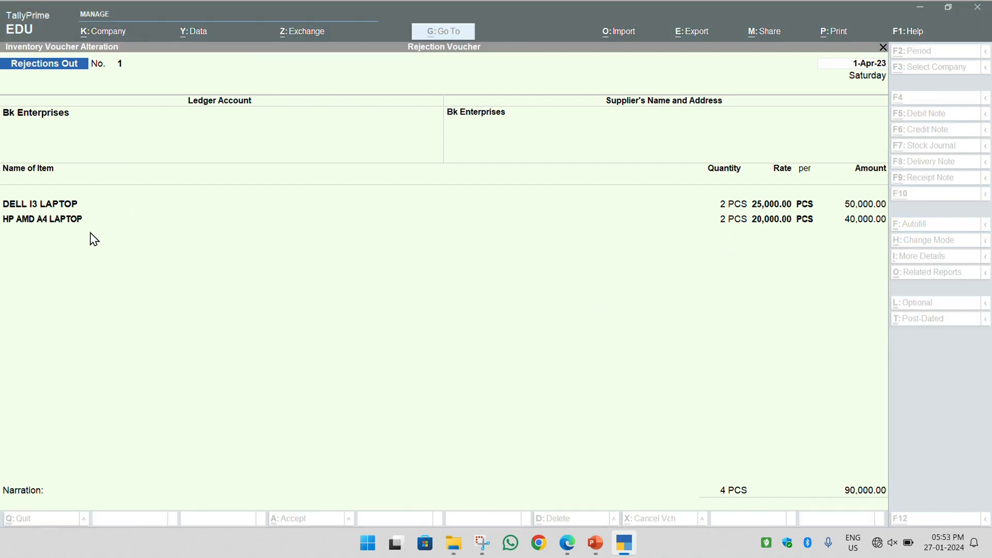
{"action": "scroll", "coordinate": [291, 385], "scroll_direction": "down", "scroll_amount": 2}
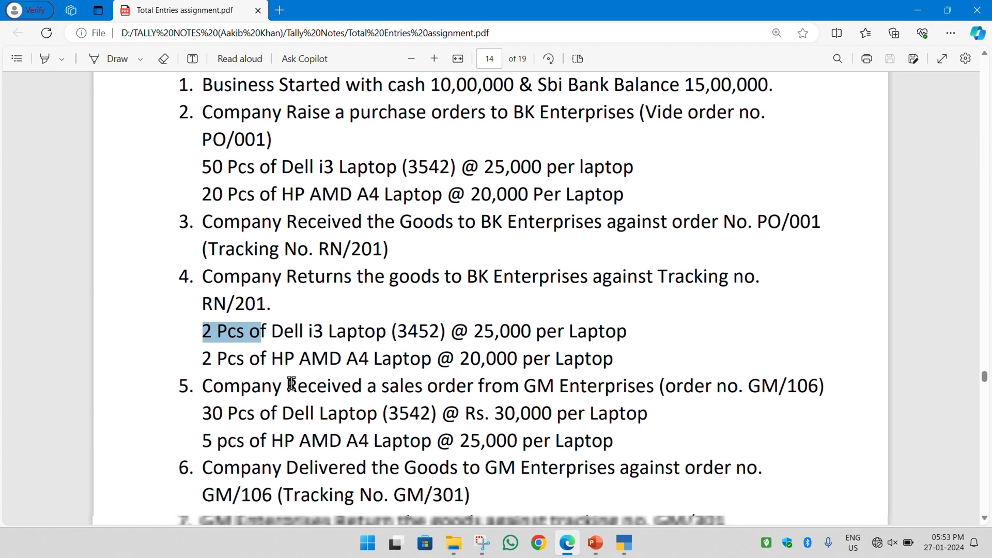
{"action": "key", "text": "alt+Tab"}
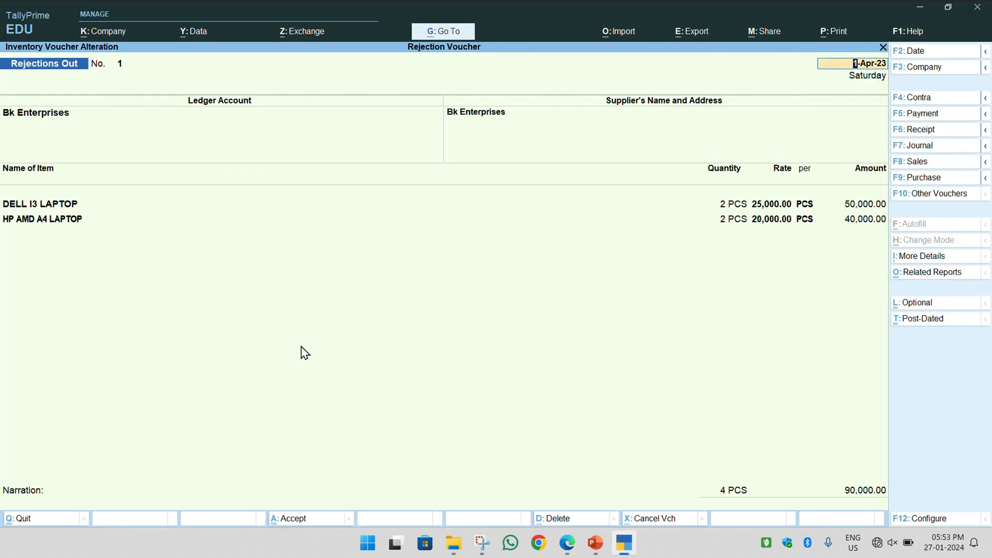
{"action": "key", "text": "Escape"}
{"action": "key", "text": "y"}
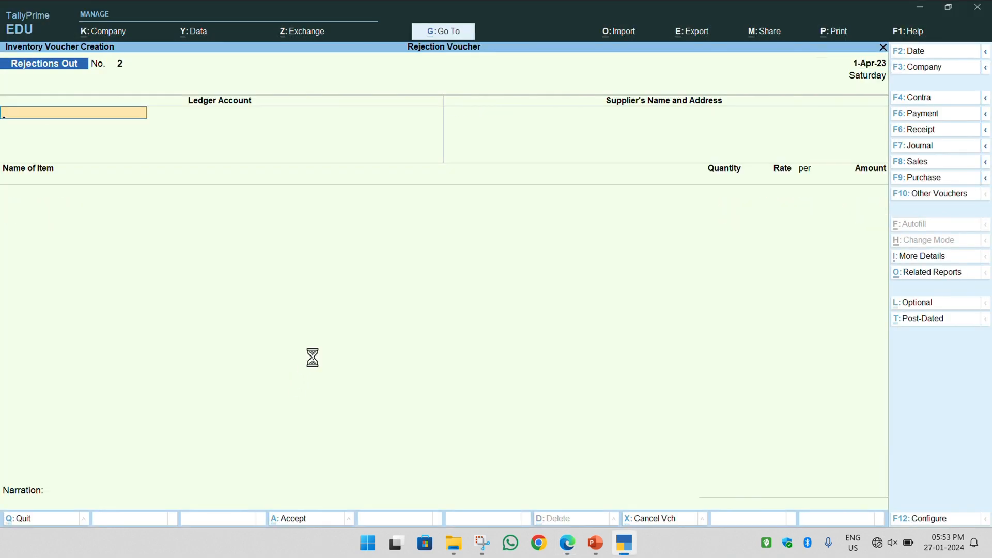
Step: Leave voucher entry and examine the closing quantities of both laptop items in the detailed Stock Summary
{"action": "key", "text": "Escape"}
{"action": "key", "text": "y"}
{"action": "key", "text": "Down"}
{"action": "key", "text": "Down"}
{"action": "key", "text": "Down"}
{"action": "key", "text": "Down"}
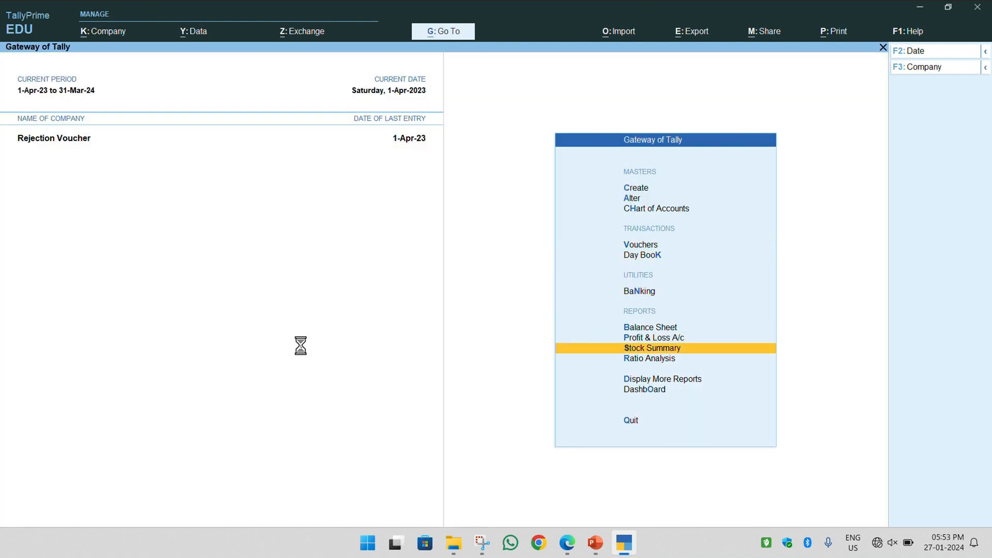
{"action": "key", "text": "Return"}
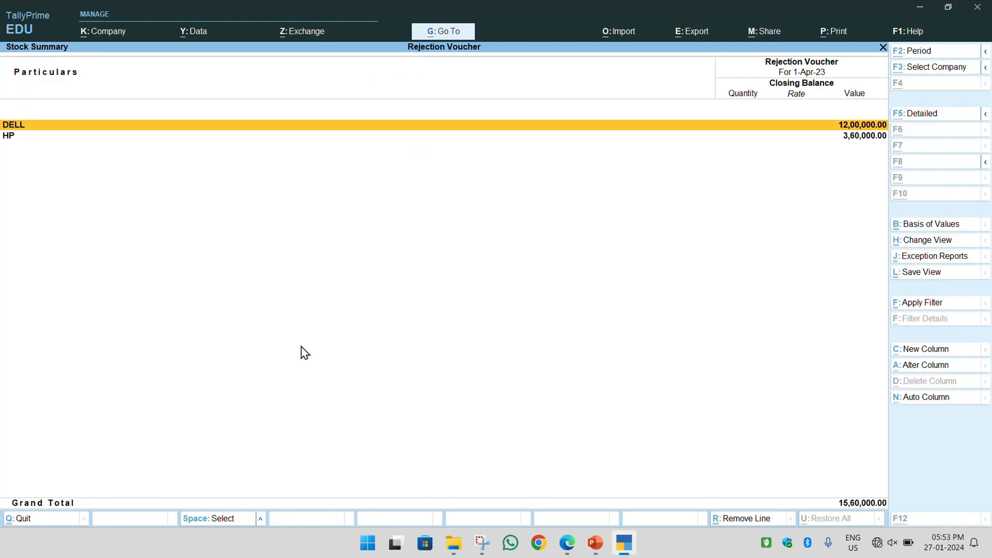
{"action": "key", "text": "alt+F5"}
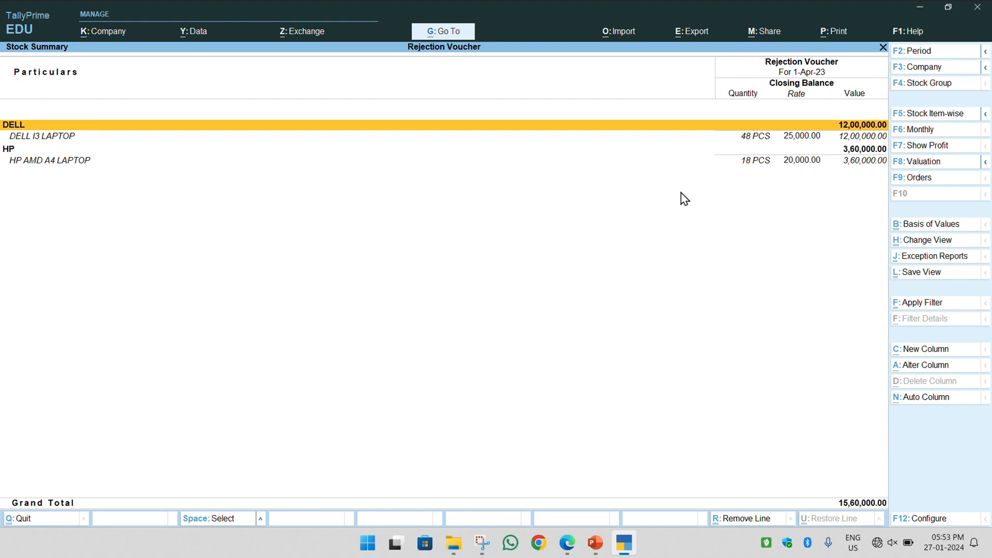
{"action": "left_click", "coordinate": [754, 137]}
{"action": "left_click", "coordinate": [756, 164]}
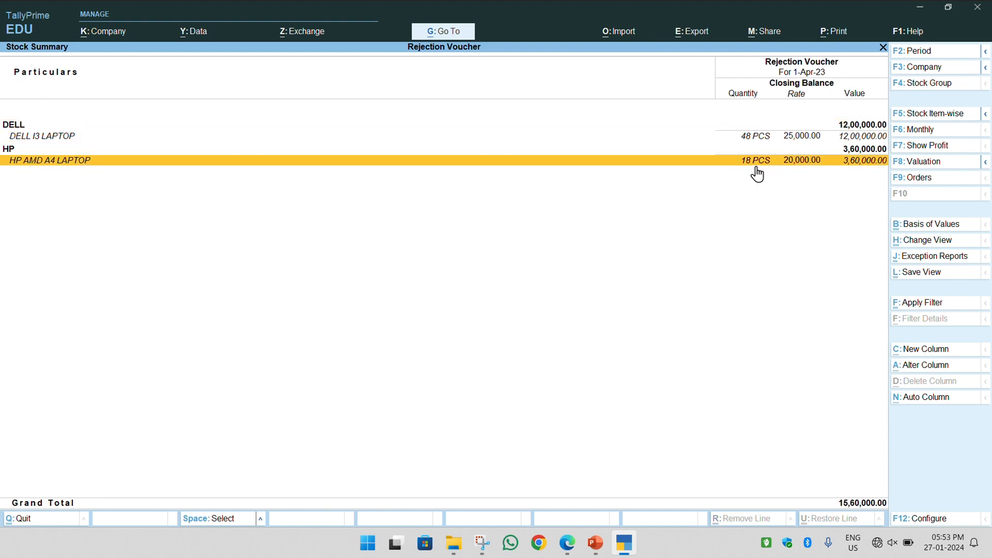
Step: Switch to the assignment PDF, look through the following transactions and highlight the text of transactions 1 to 4 for review
{"action": "key", "text": "alt+Tab"}
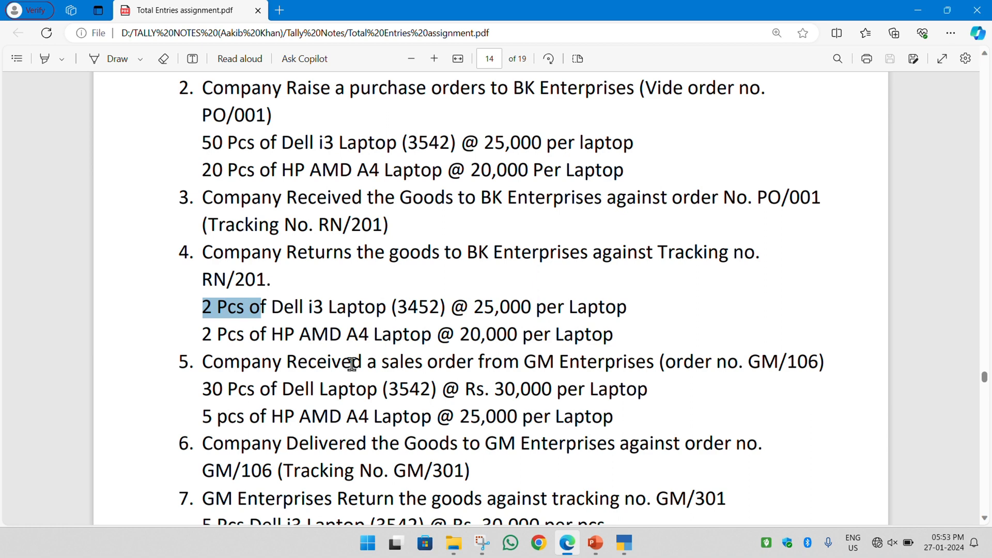
{"action": "scroll", "coordinate": [351, 364], "scroll_direction": "down", "scroll_amount": 3}
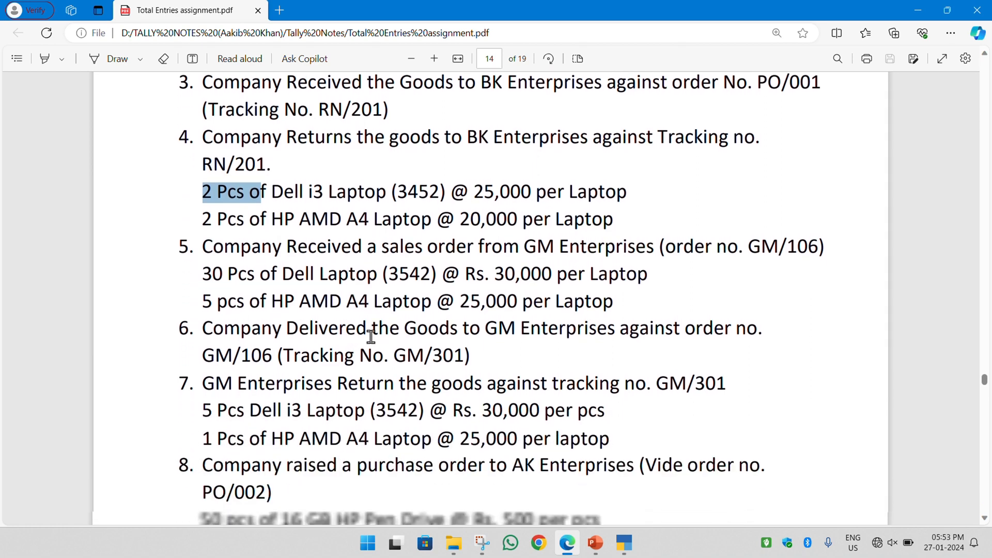
{"action": "scroll", "coordinate": [371, 336], "scroll_direction": "down", "scroll_amount": 1}
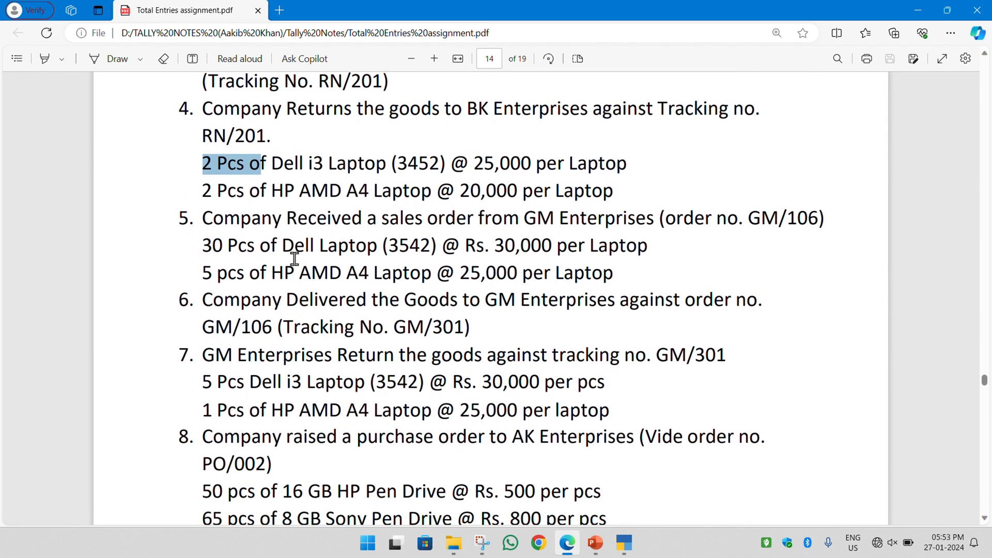
{"action": "left_click_drag", "start_coordinate": [624, 191], "coordinate": [584, 191]}
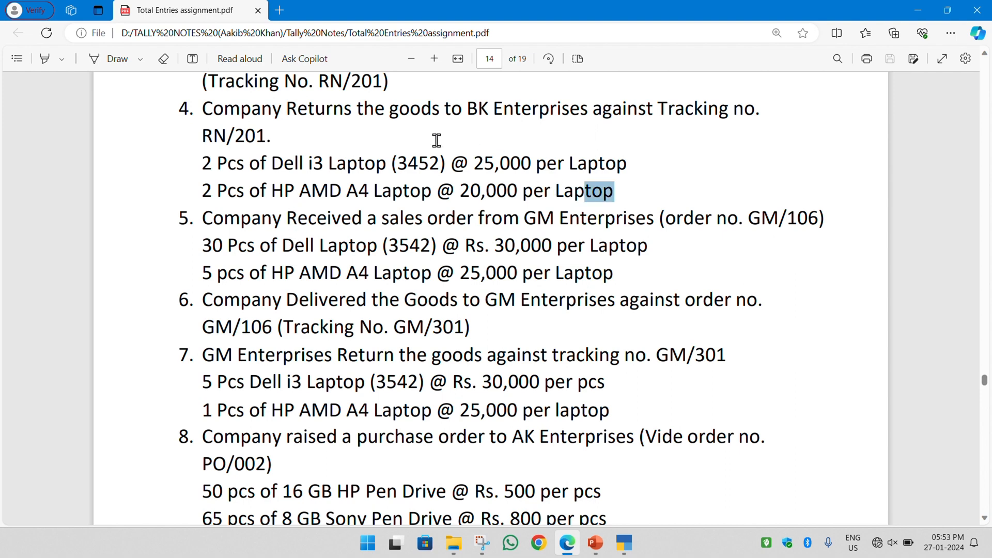
{"action": "left_click_drag", "start_coordinate": [437, 140], "coordinate": [287, 109]}
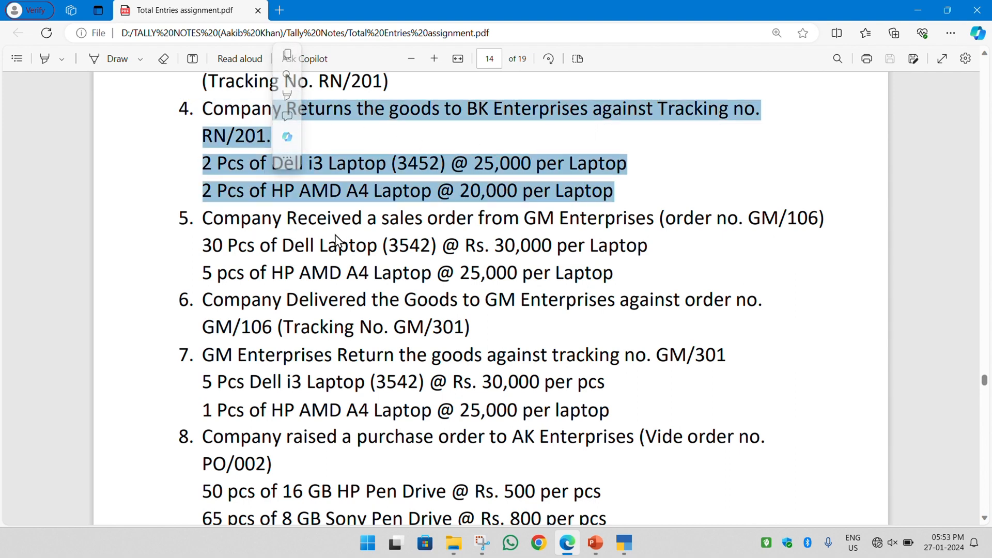
{"action": "scroll", "coordinate": [335, 240], "scroll_direction": "up", "scroll_amount": 5}
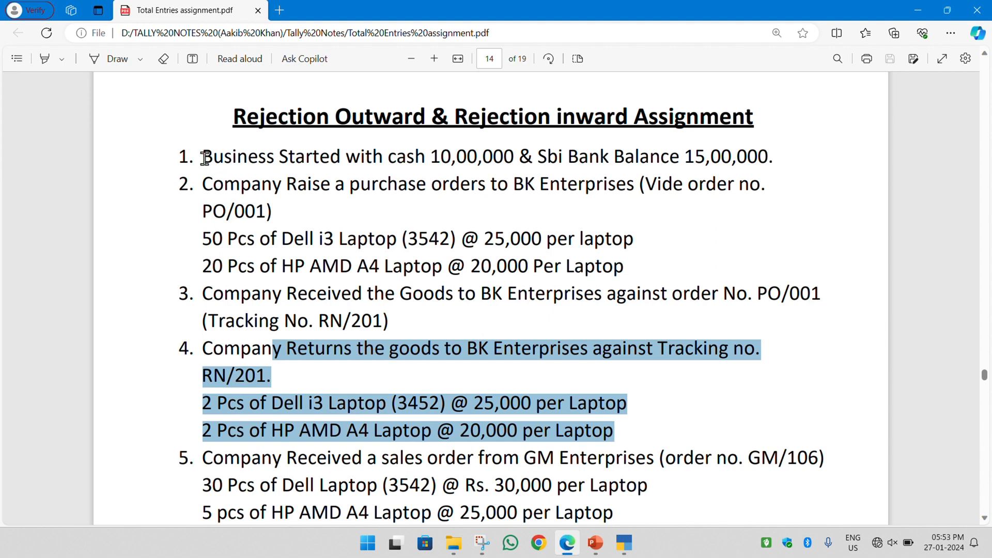
{"action": "left_click_drag", "start_coordinate": [204, 157], "coordinate": [637, 439]}
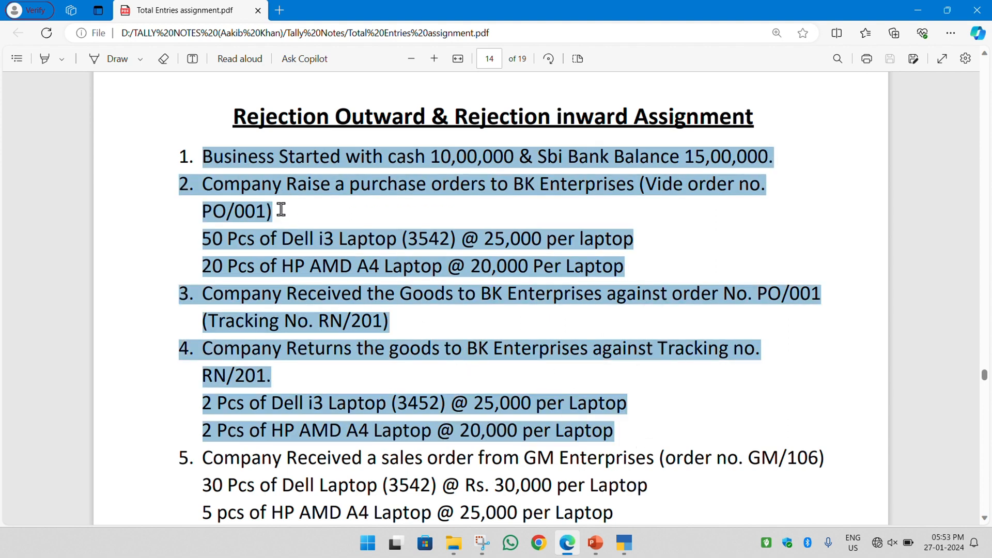